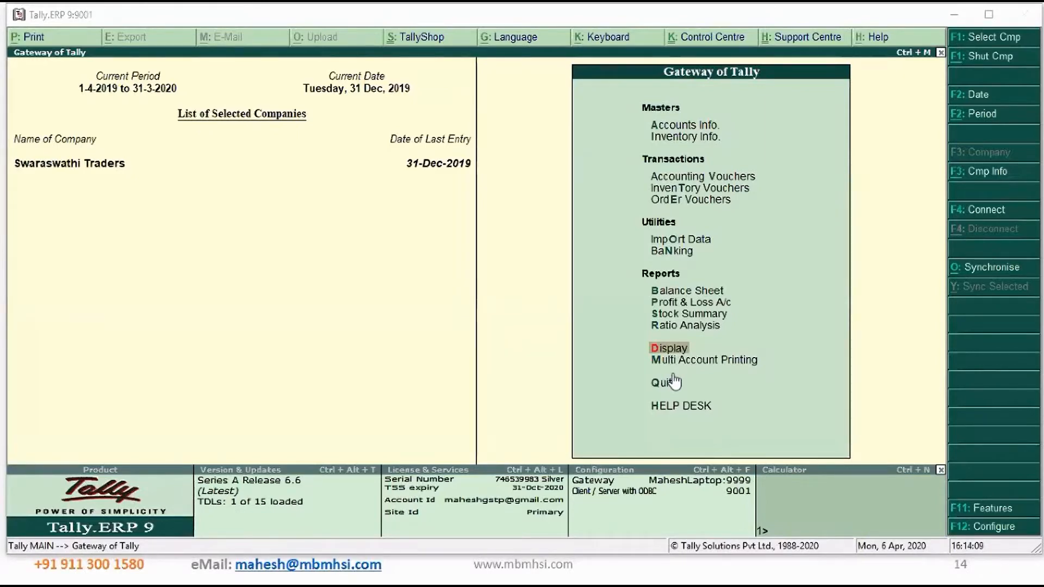
Check the interest calculation and advanced parameters options in the company's accounting features and accept the settings.
{"action": "left_click", "coordinate": [993, 512]}
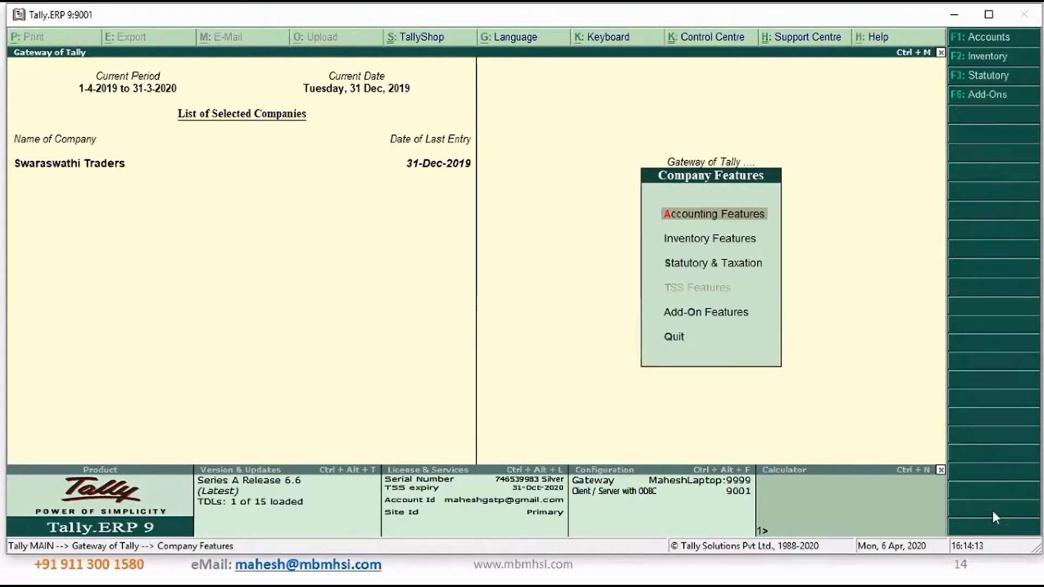
{"action": "key", "text": "Return"}
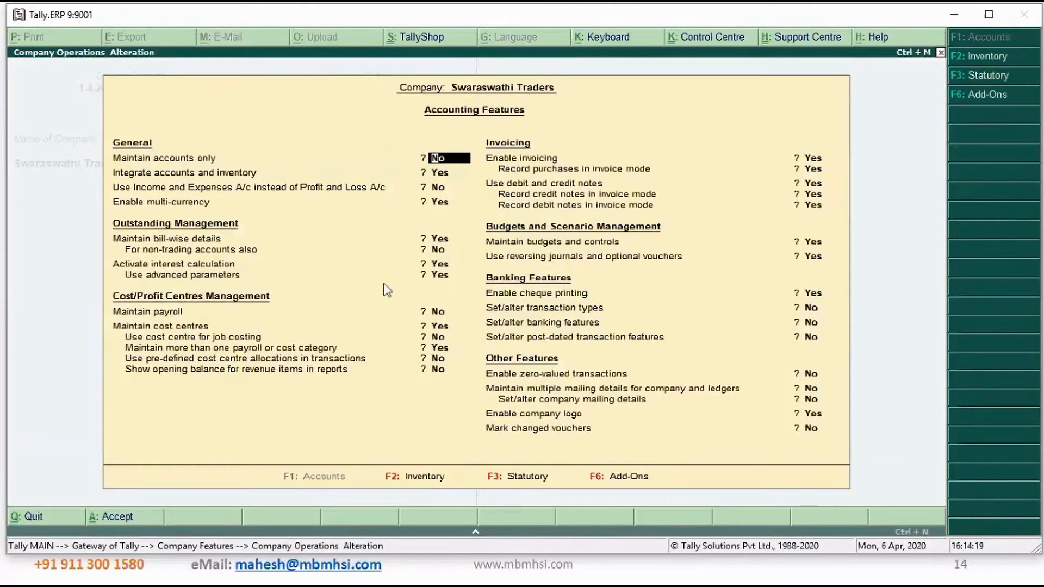
{"action": "left_click", "coordinate": [443, 276]}
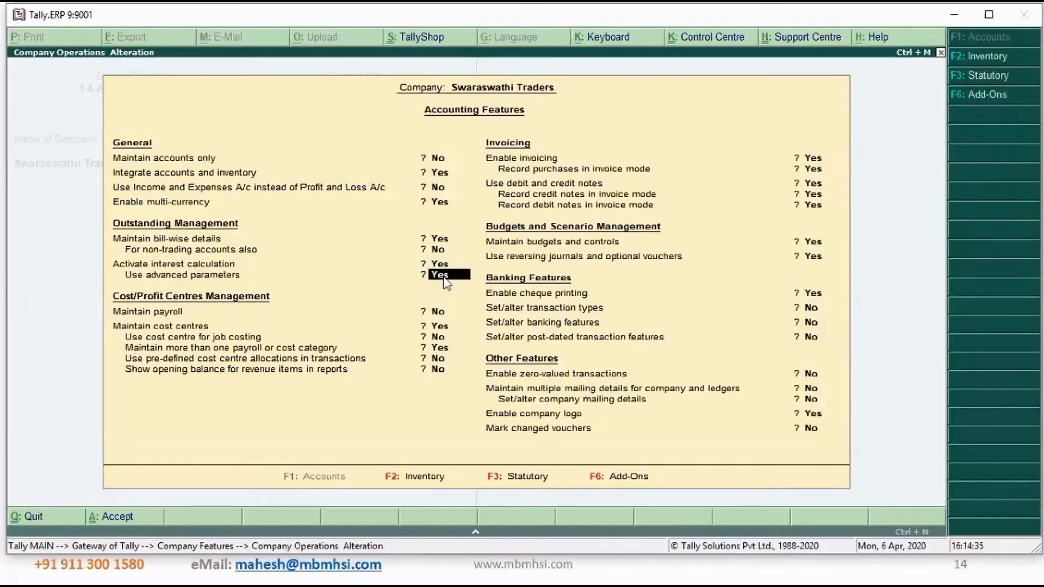
{"action": "key", "text": "Return"}
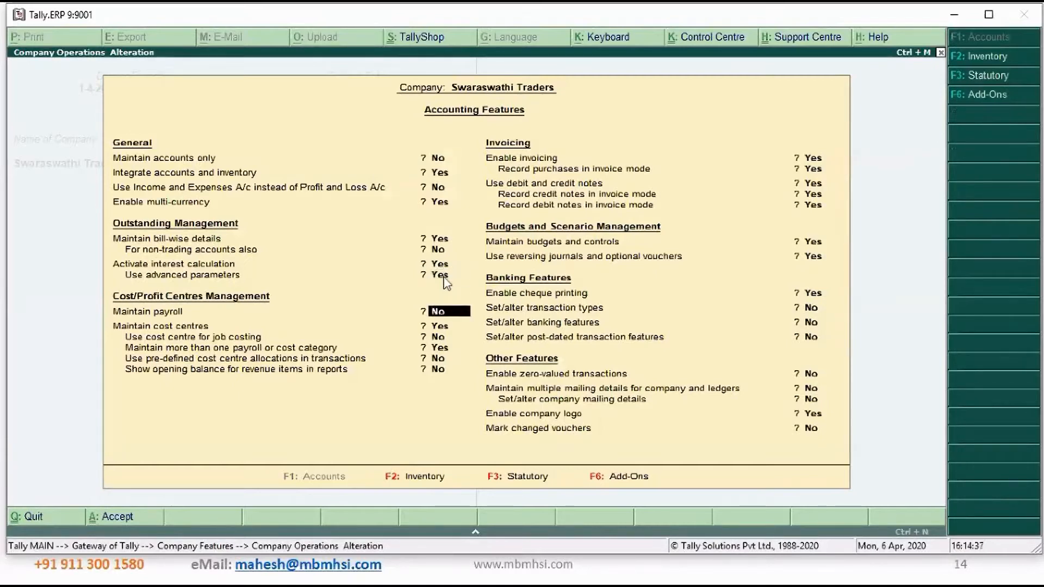
{"action": "key", "text": "ctrl+a"}
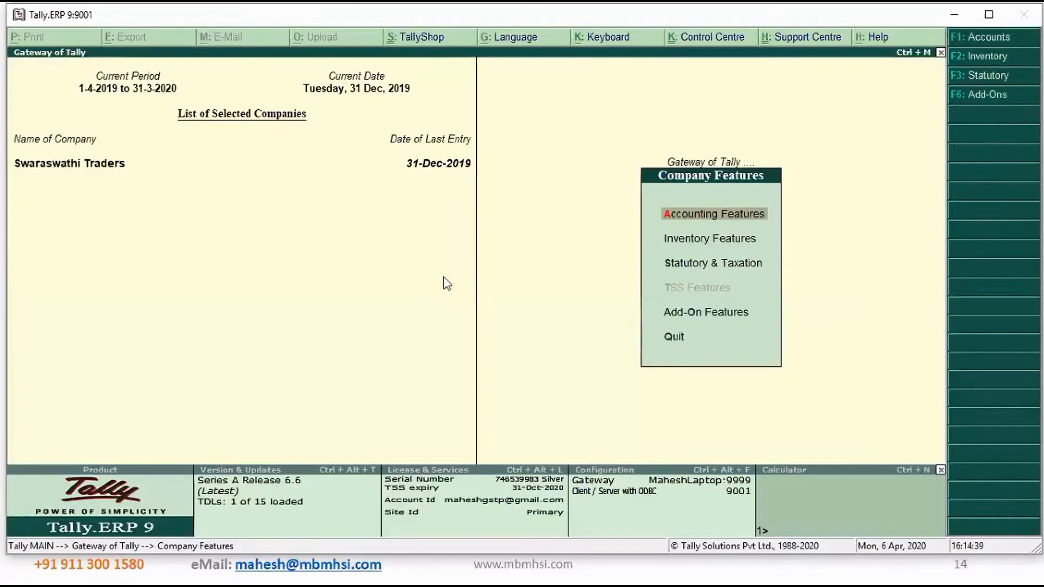
{"action": "key", "text": "Escape"}
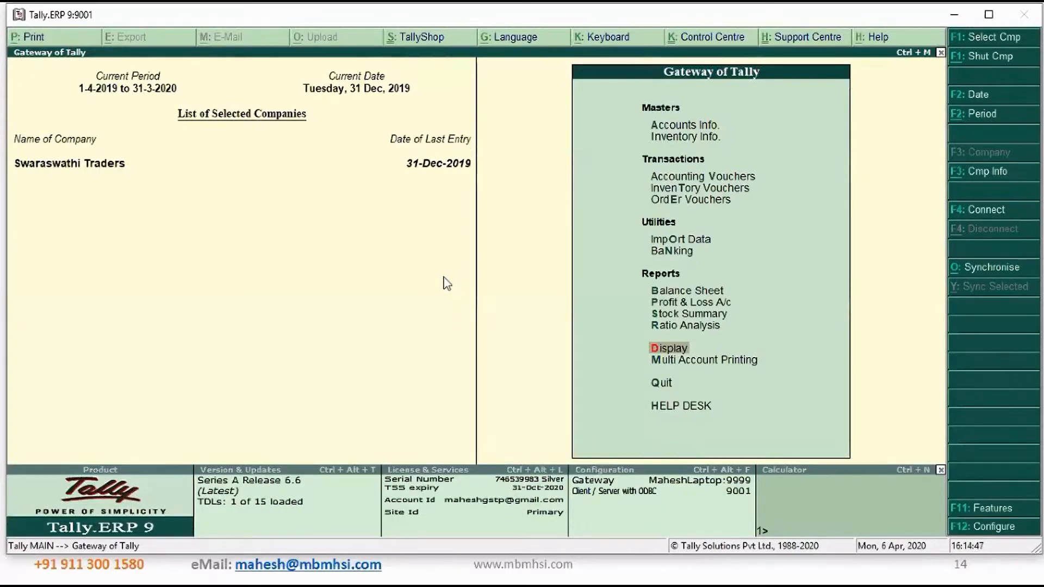
Open the Royal Agencies ledger for alteration.
{"action": "key", "text": "Down"}
{"action": "key", "text": "Down"}
{"action": "key", "text": "Down"}
{"action": "key", "text": "Down"}
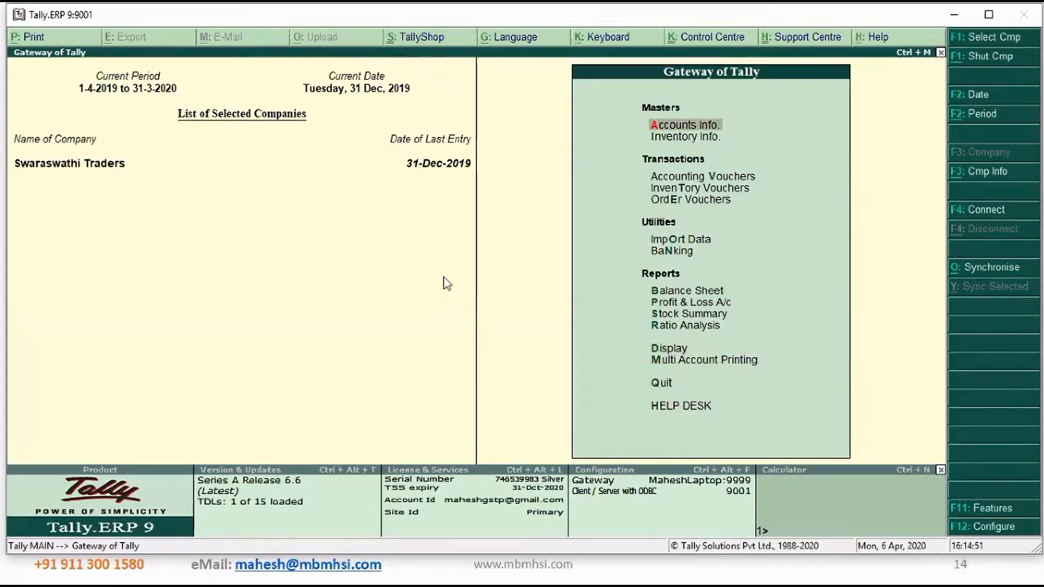
{"action": "key", "text": "Return"}
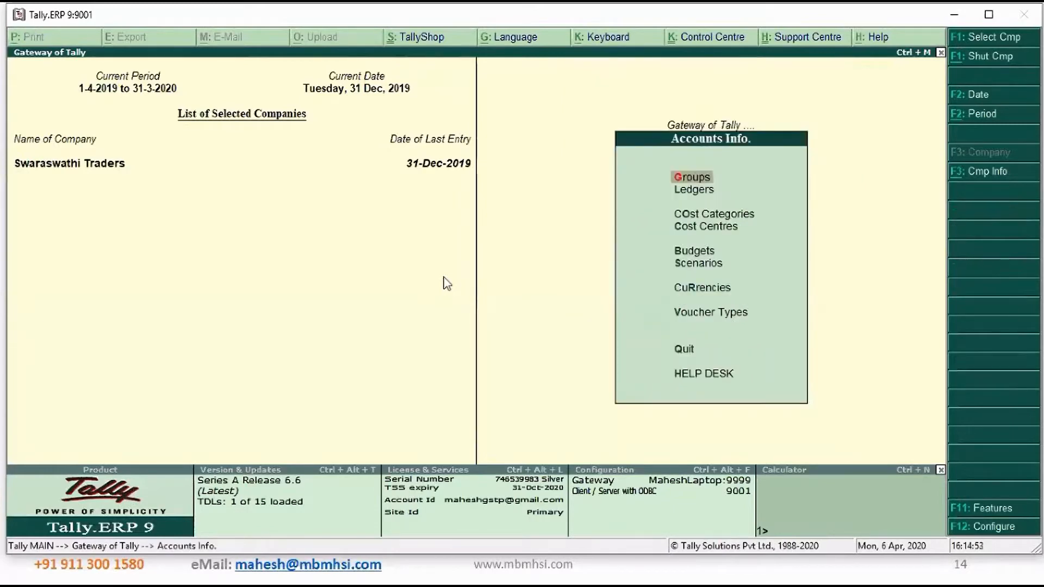
{"action": "key", "text": "Down"}
{"action": "key", "text": "Return"}
{"action": "key", "text": "Down"}
{"action": "key", "text": "Return"}
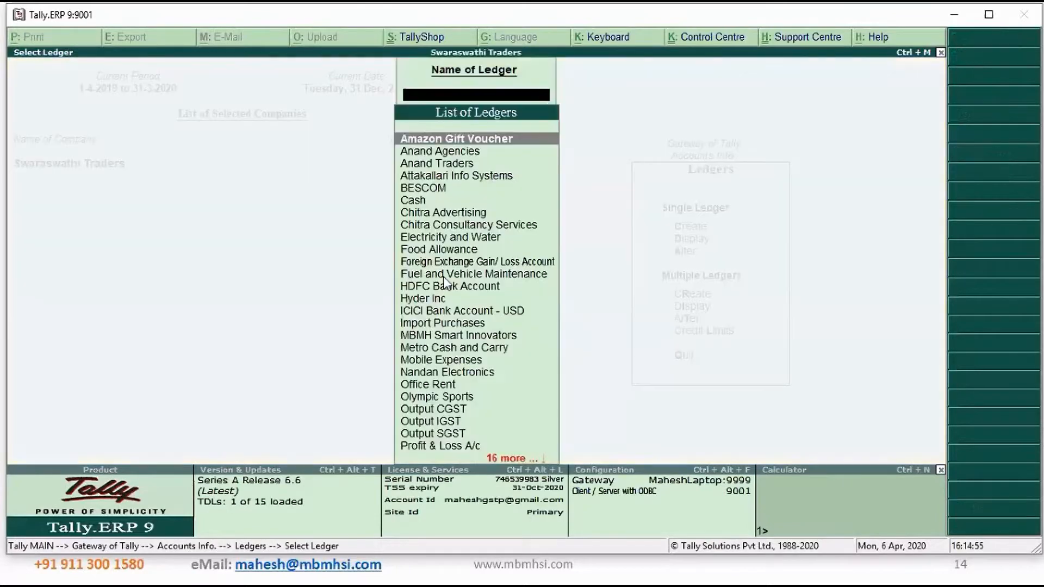
{"action": "type", "text": "ra"}
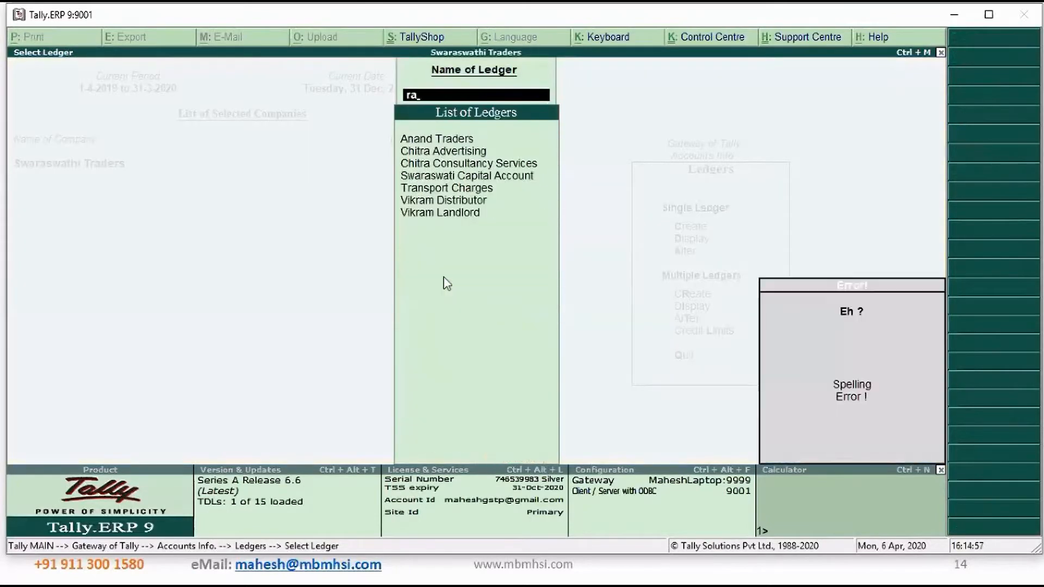
{"action": "key", "text": "BackSpace"}
{"action": "key", "text": "BackSpace"}
{"action": "type", "text": "roy"}
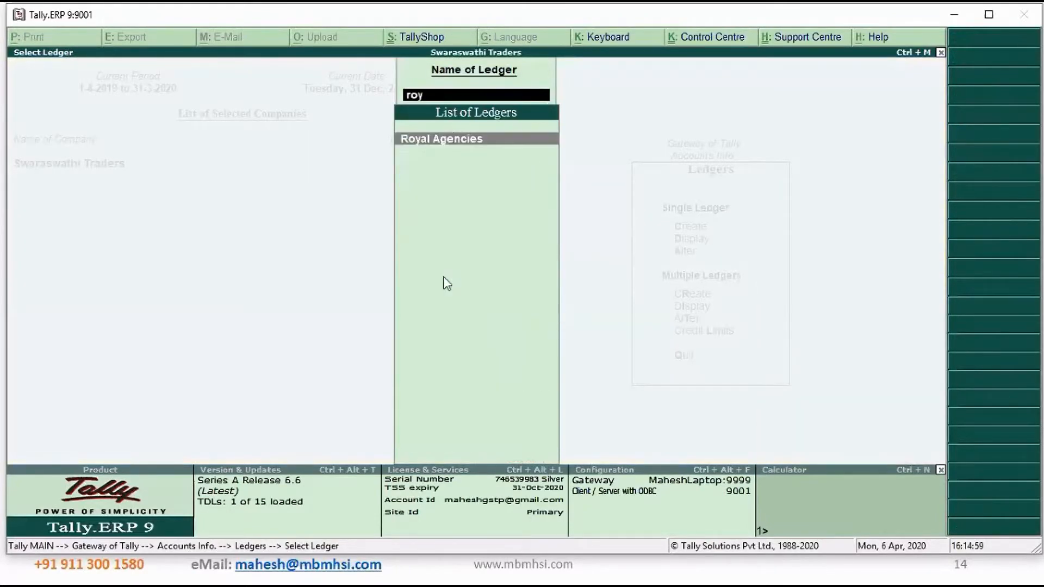
{"action": "key", "text": "Return"}
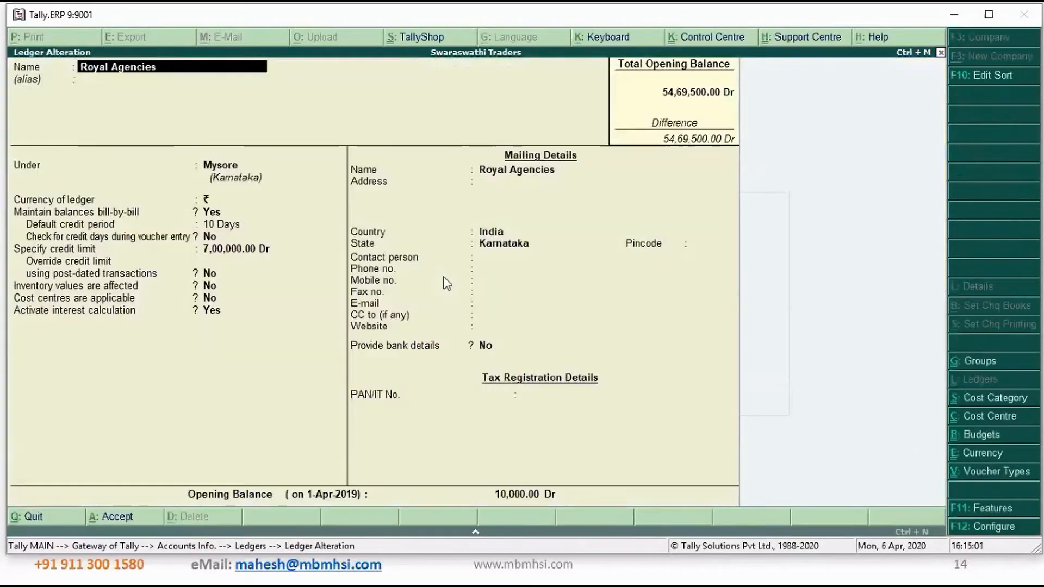
In the ledger's interest parameters, disable overriding parameters for each transaction and keep the transaction date excluded for amounts added and deducted.
{"action": "left_click", "coordinate": [212, 311]}
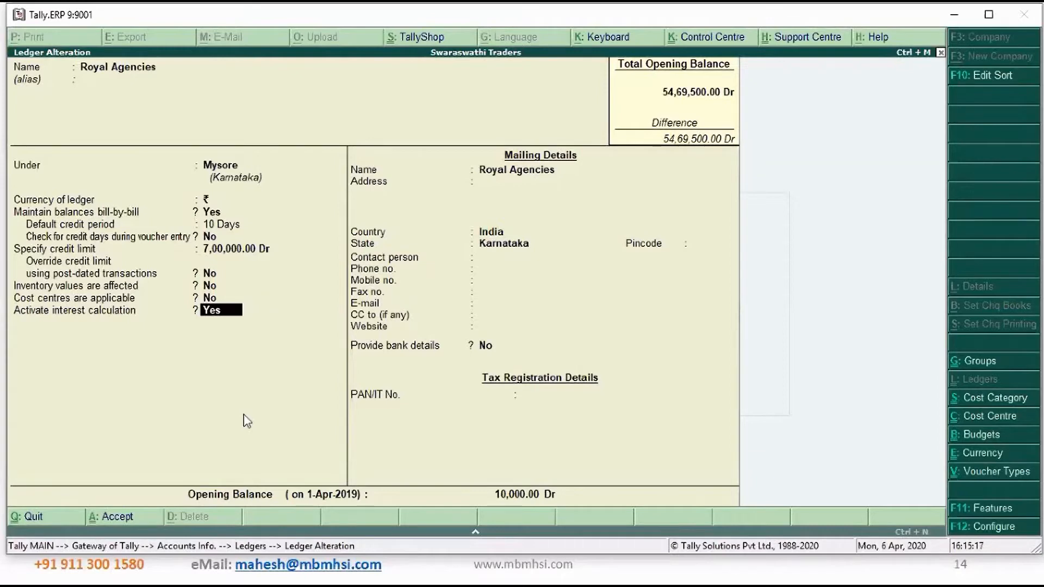
{"action": "key", "text": "Return"}
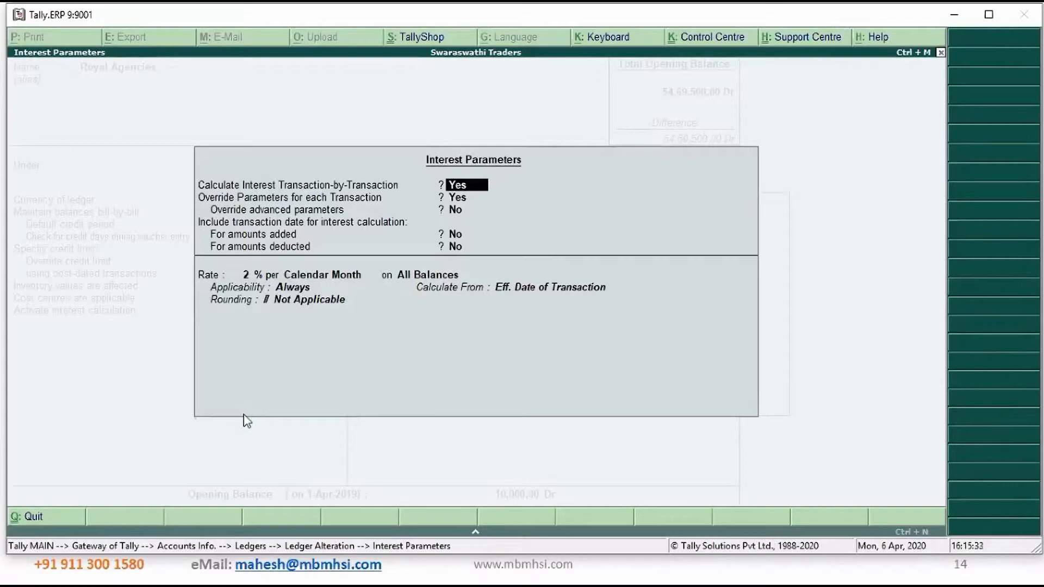
{"action": "key", "text": "Return"}
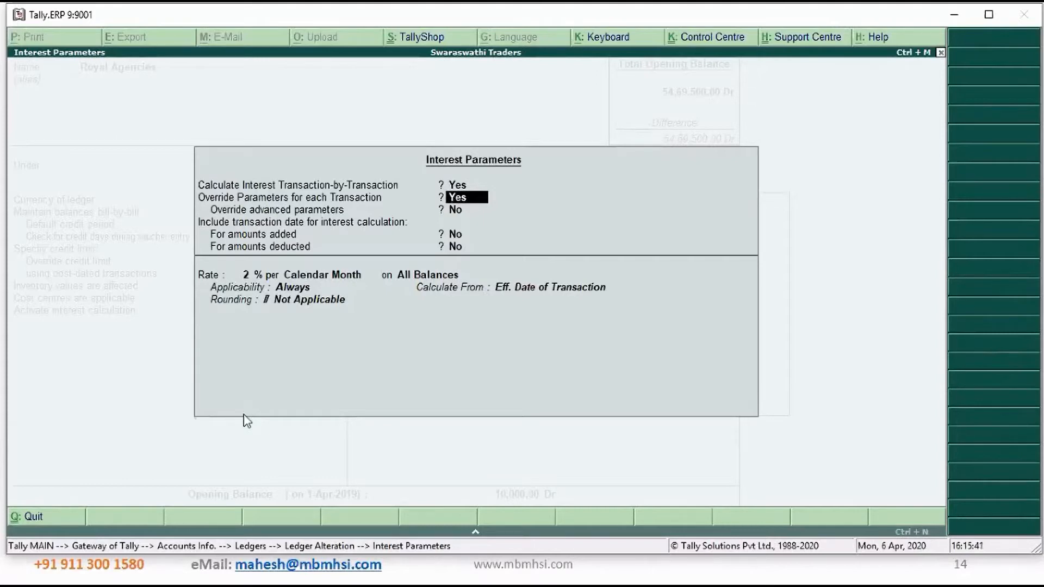
{"action": "type", "text": "n"}
{"action": "key", "text": "Return"}
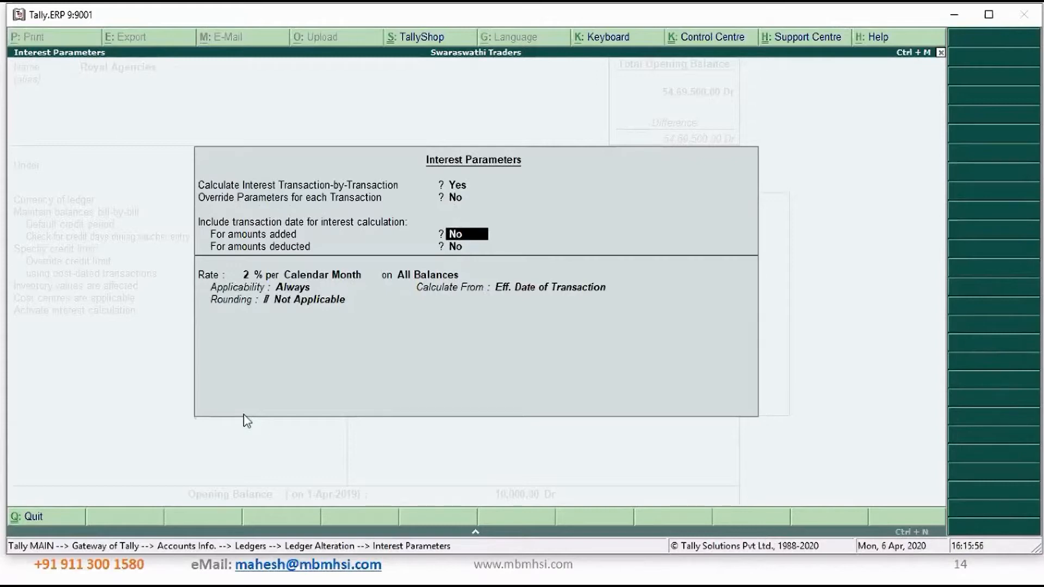
{"action": "key", "text": "Return"}
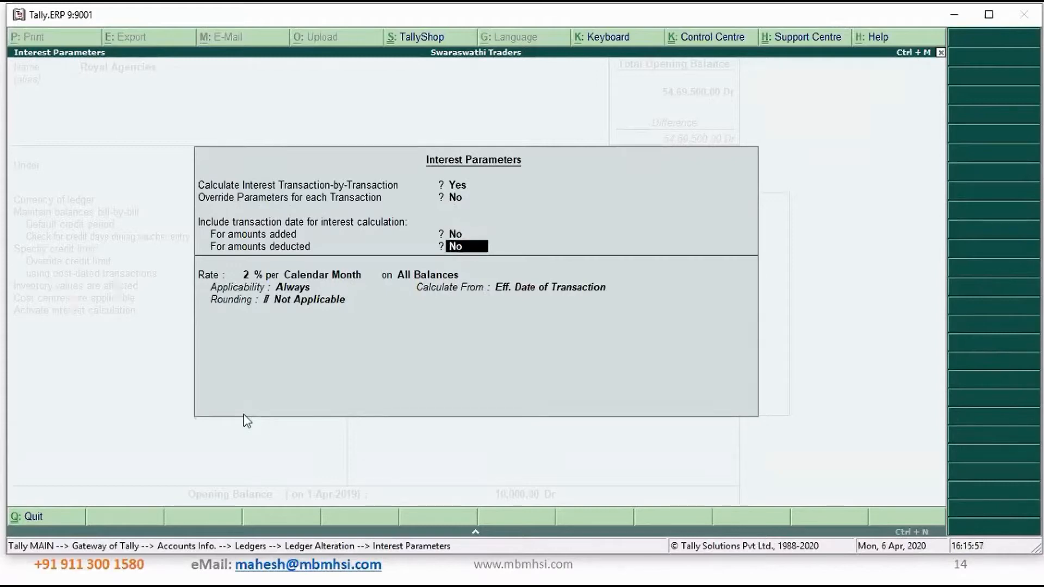
{"action": "key", "text": "Return"}
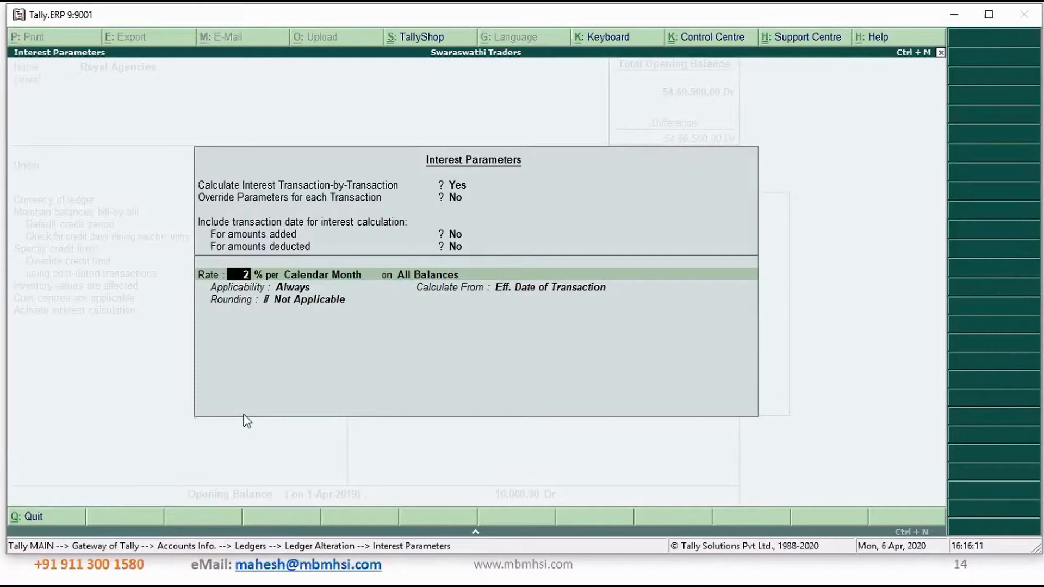
Keep the interest rate at 2% per Calendar Month and apply it to Debit Balances Only.
{"action": "key", "text": "Return"}
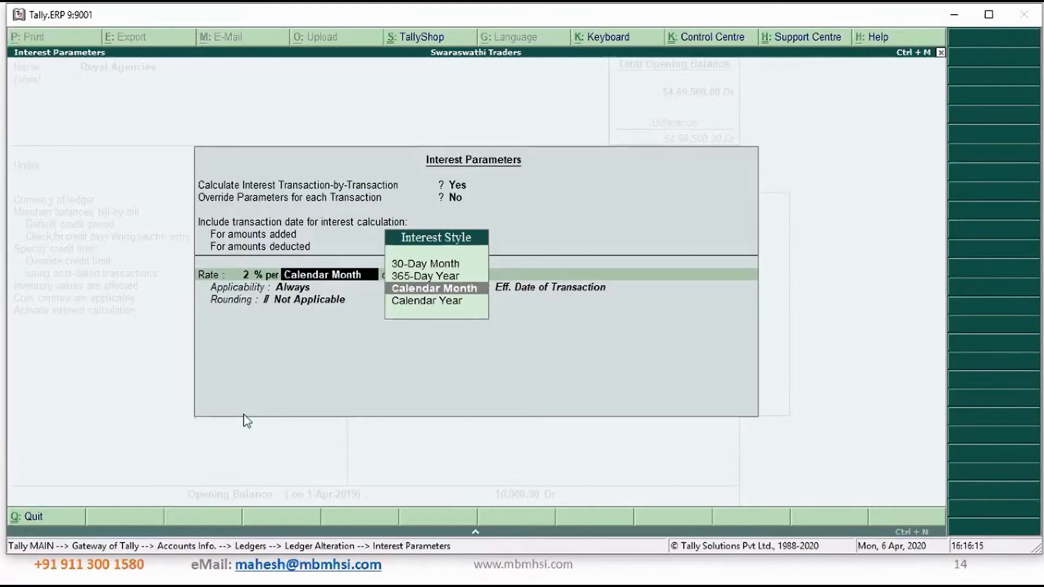
{"action": "key", "text": "Return"}
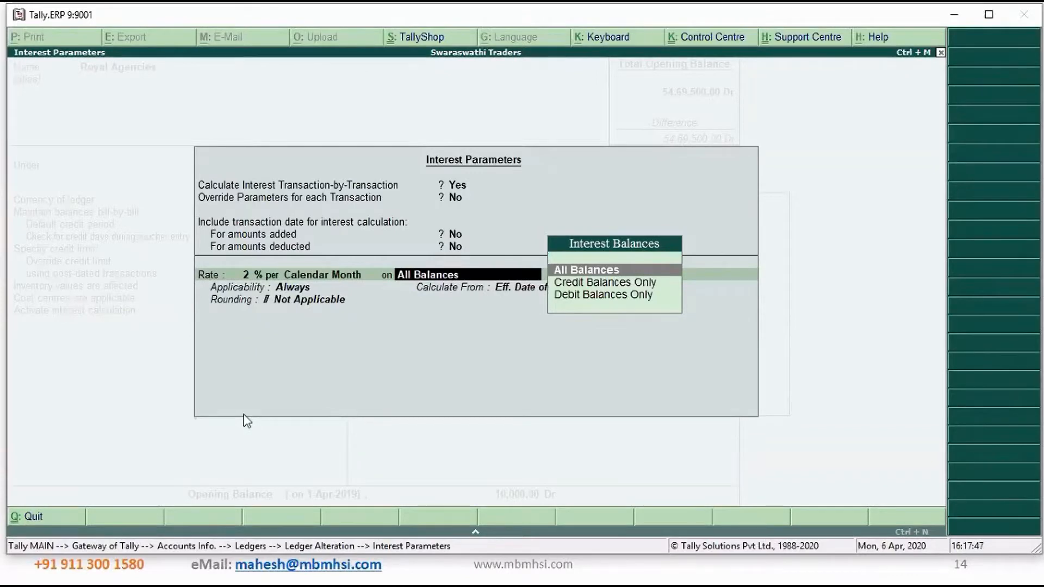
{"action": "key", "text": "Down"}
{"action": "key", "text": "Down"}
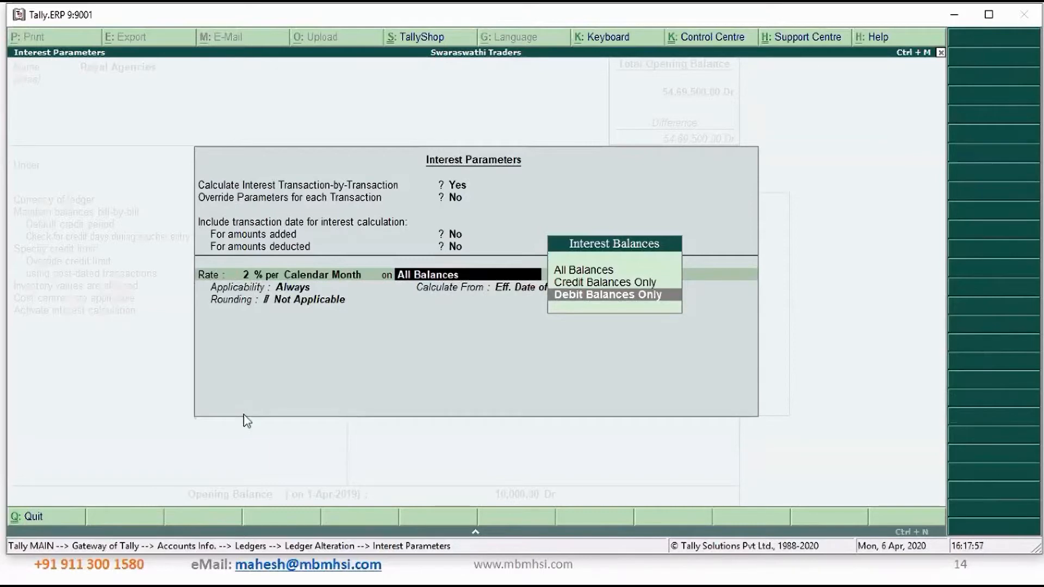
{"action": "key", "text": "Return"}
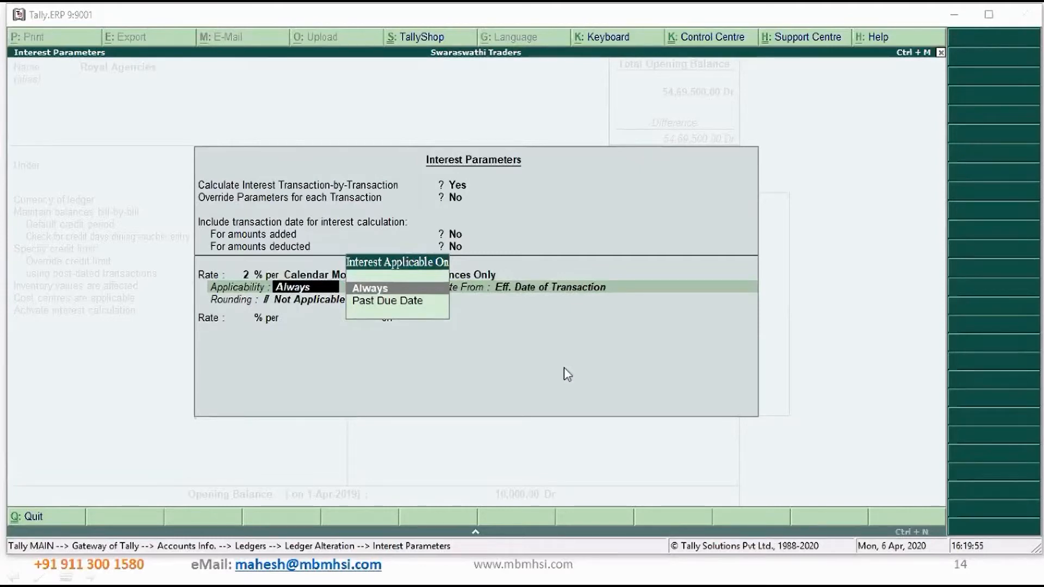
Make interest applicable past the due date by 3 days, calculated from the Date of Applicability.
{"action": "left_click", "coordinate": [368, 302]}
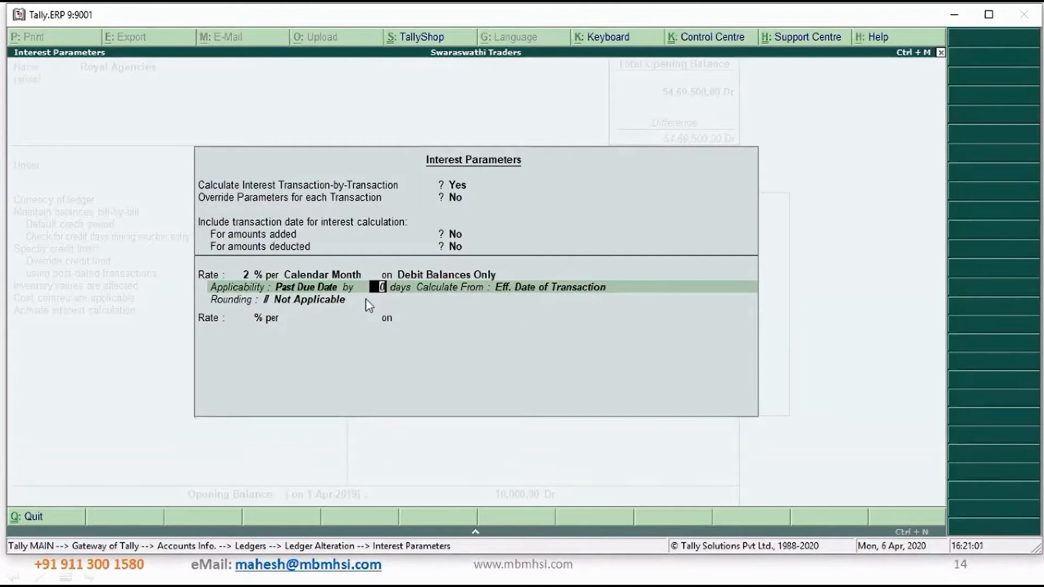
{"action": "type", "text": "3"}
{"action": "key", "text": "Return"}
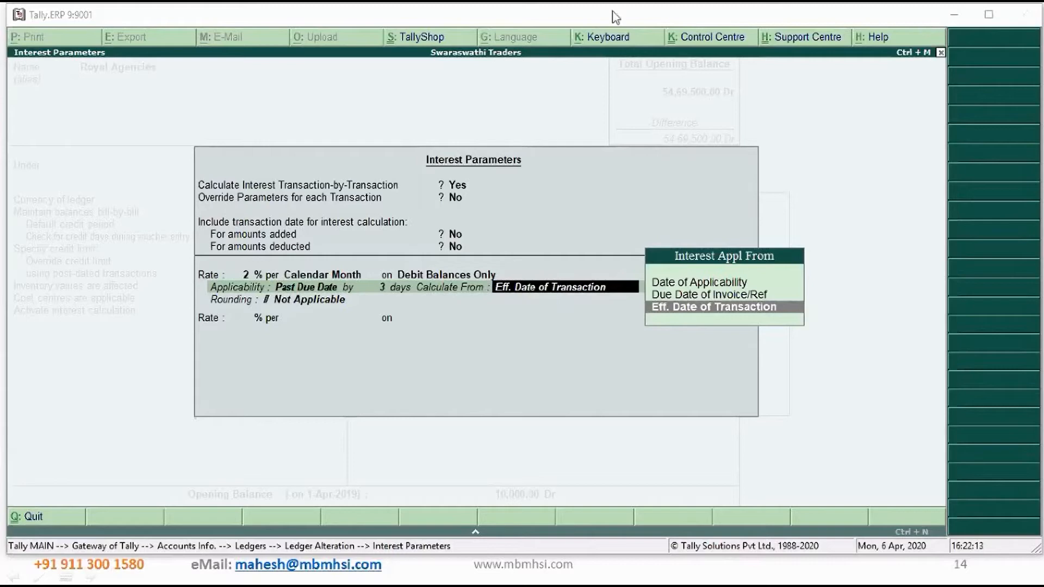
{"action": "left_click", "coordinate": [692, 284]}
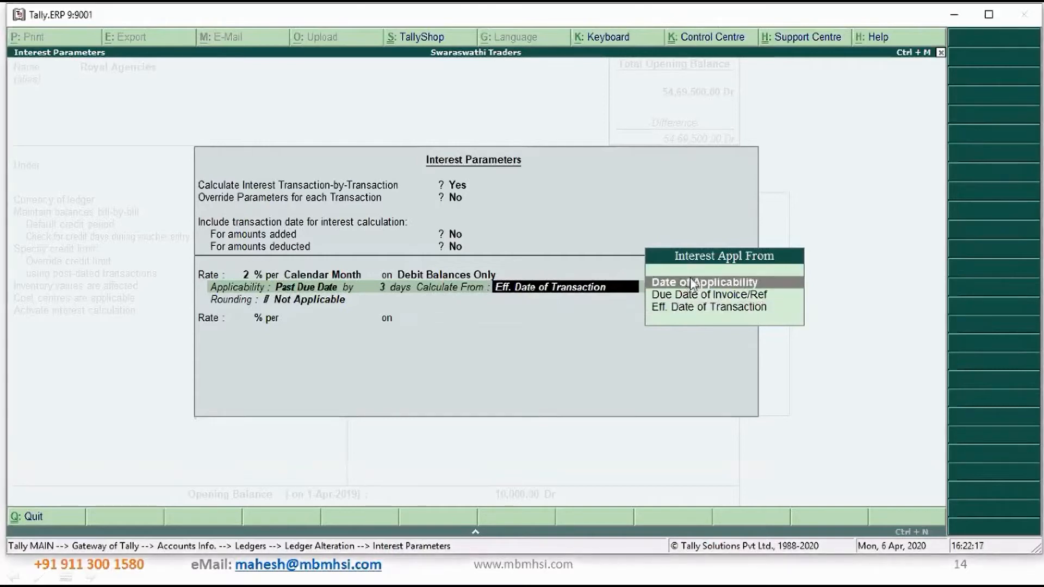
{"action": "left_click", "coordinate": [691, 283]}
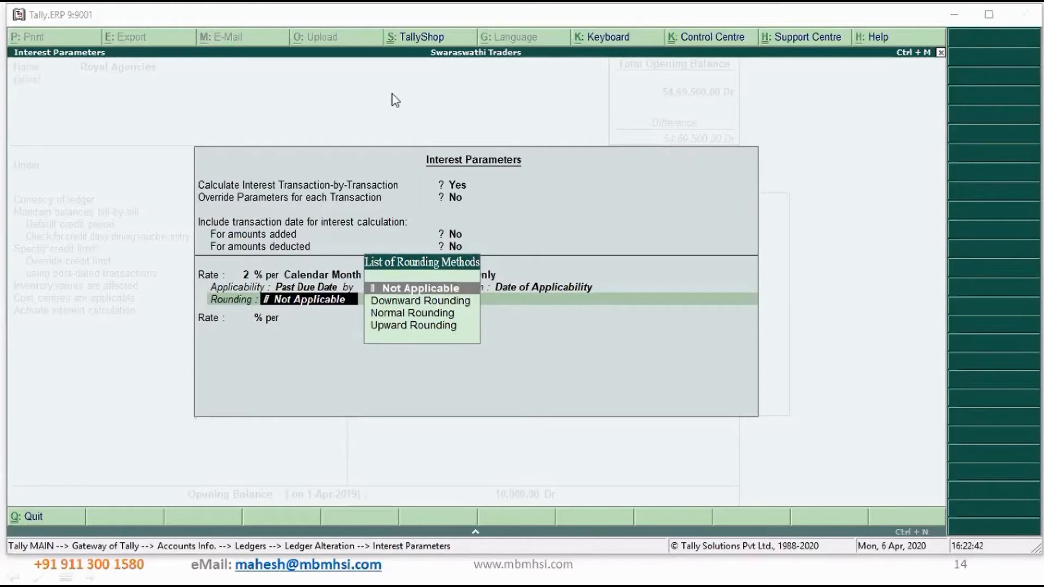
Set the interest rounding method to Normal Rounding with a limit of 1.
{"action": "left_click", "coordinate": [392, 316]}
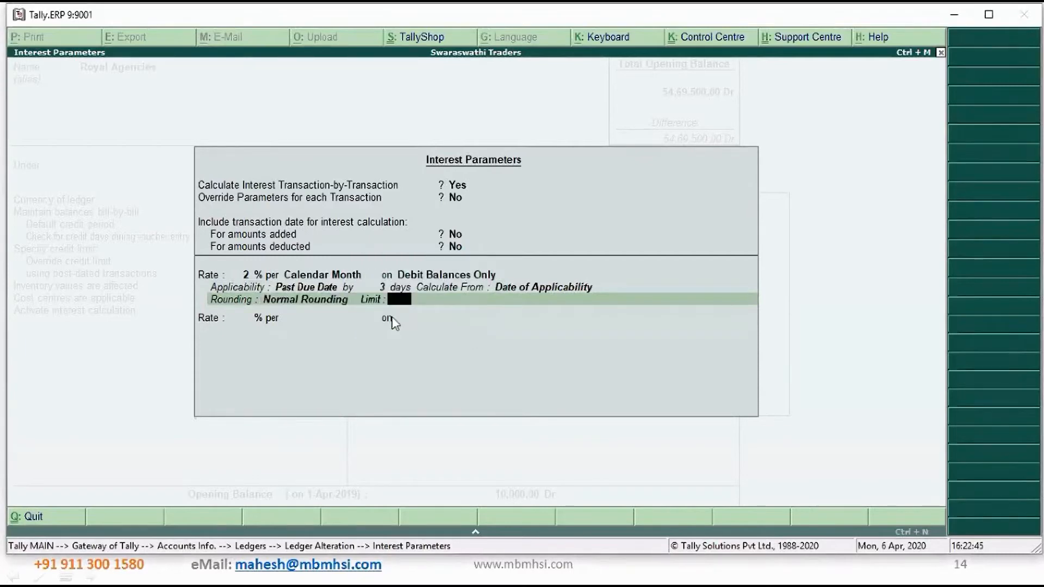
{"action": "type", "text": "1"}
{"action": "key", "text": "Return"}
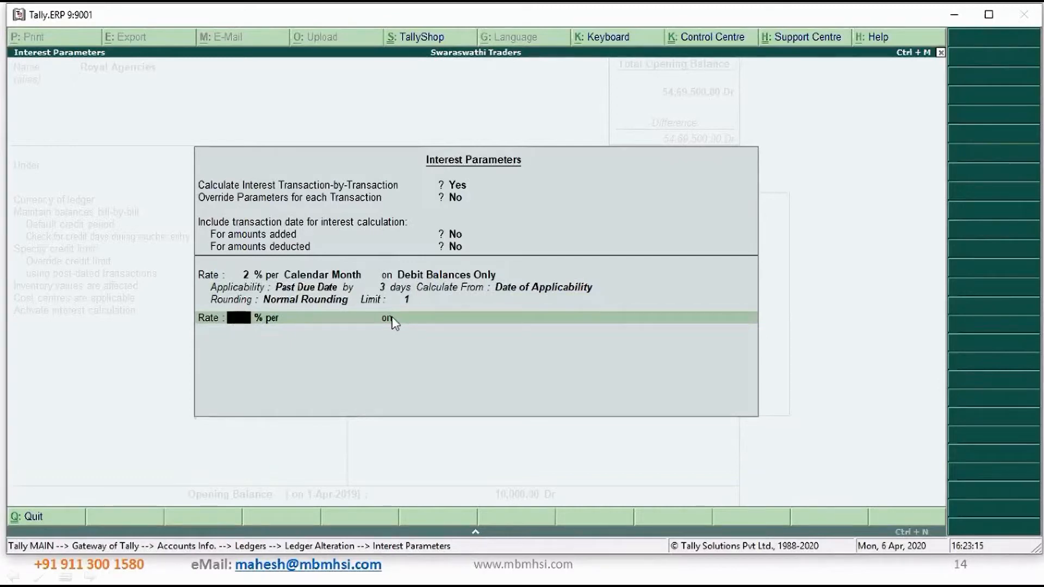
Go back through the applicability, calculation start date and rounding settings of the interest rate line to review them.
{"action": "key", "text": "BackSpace"}
{"action": "key", "text": "BackSpace"}
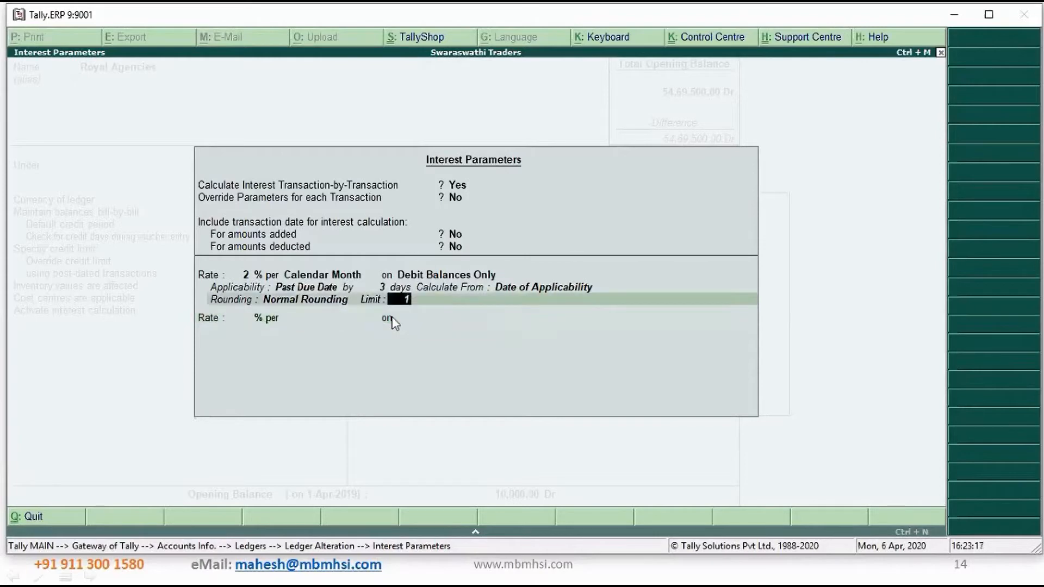
{"action": "key", "text": "BackSpace"}
{"action": "key", "text": "BackSpace"}
{"action": "key", "text": "BackSpace"}
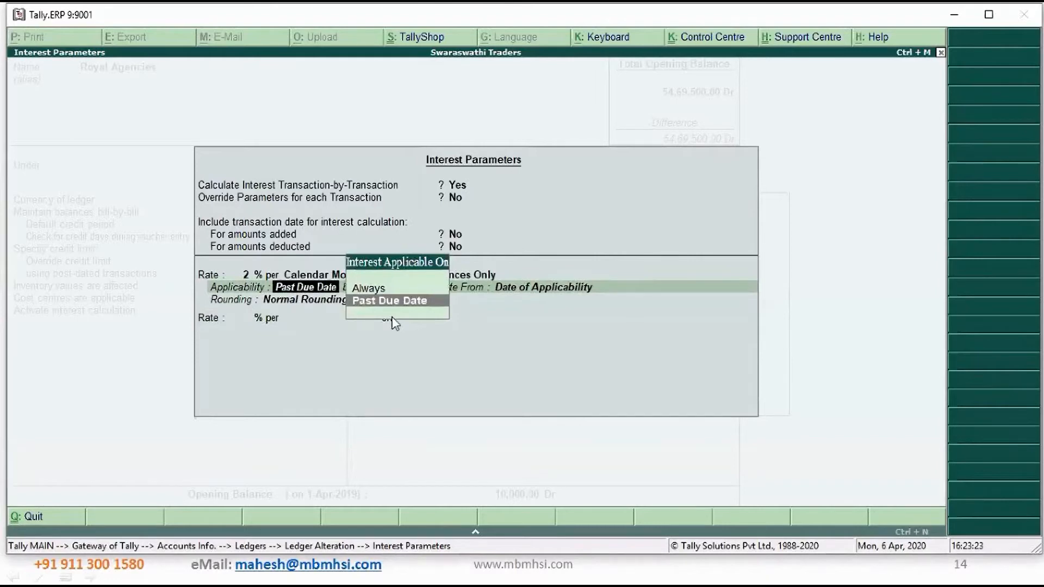
{"action": "key", "text": "Return"}
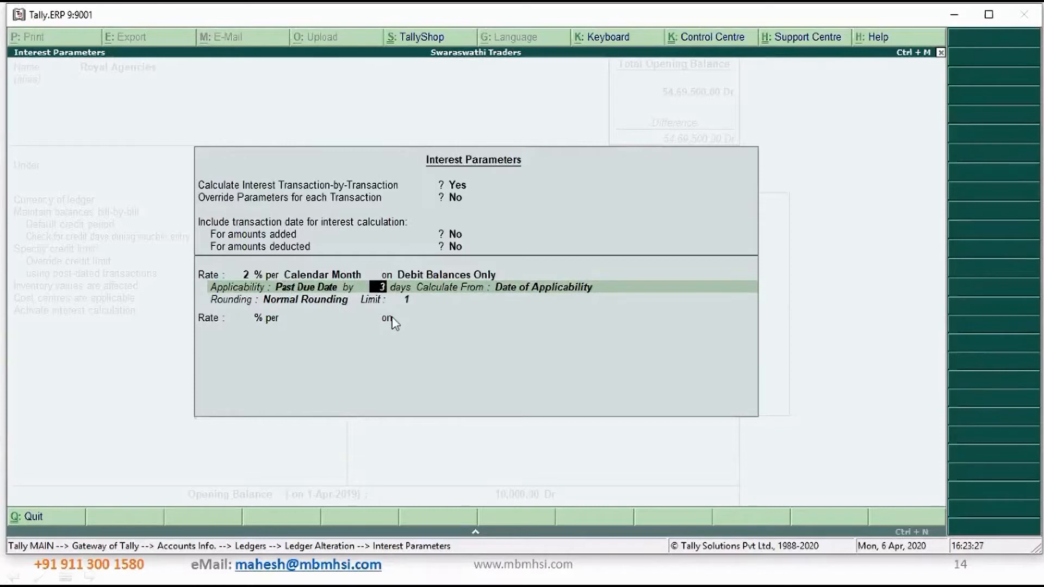
{"action": "key", "text": "Return"}
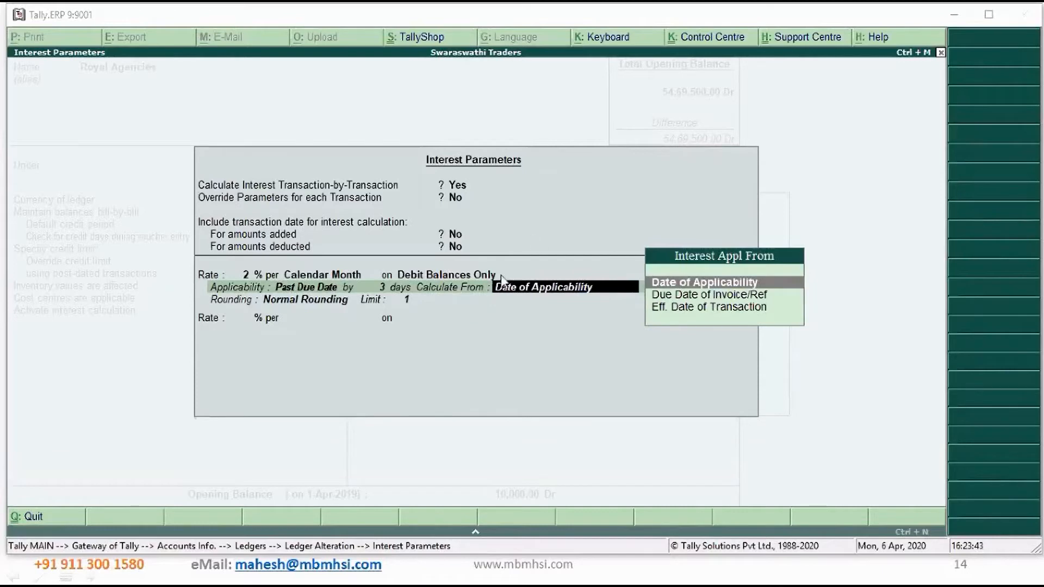
{"action": "key", "text": "Return"}
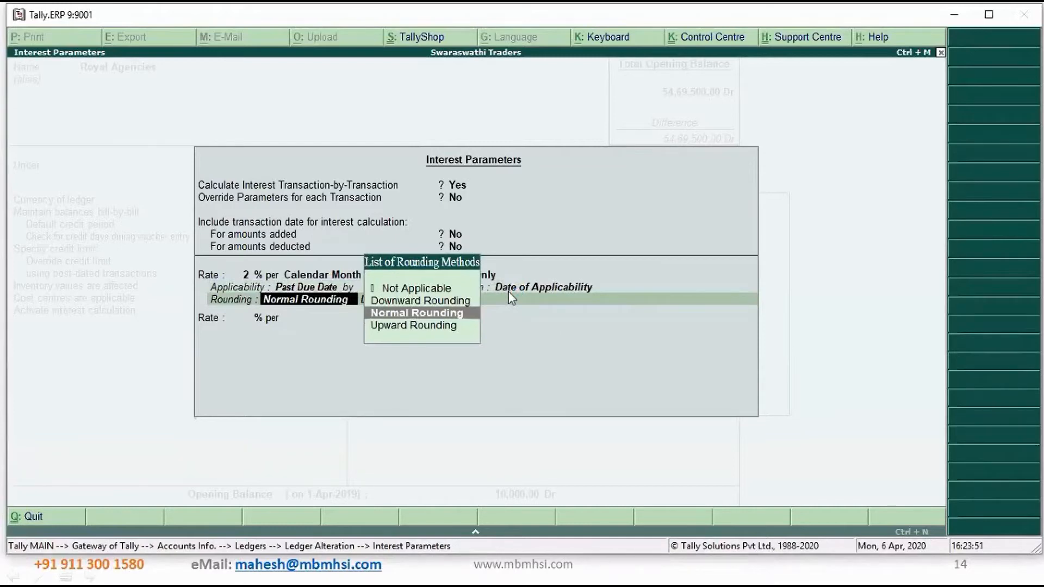
{"action": "key", "text": "Return"}
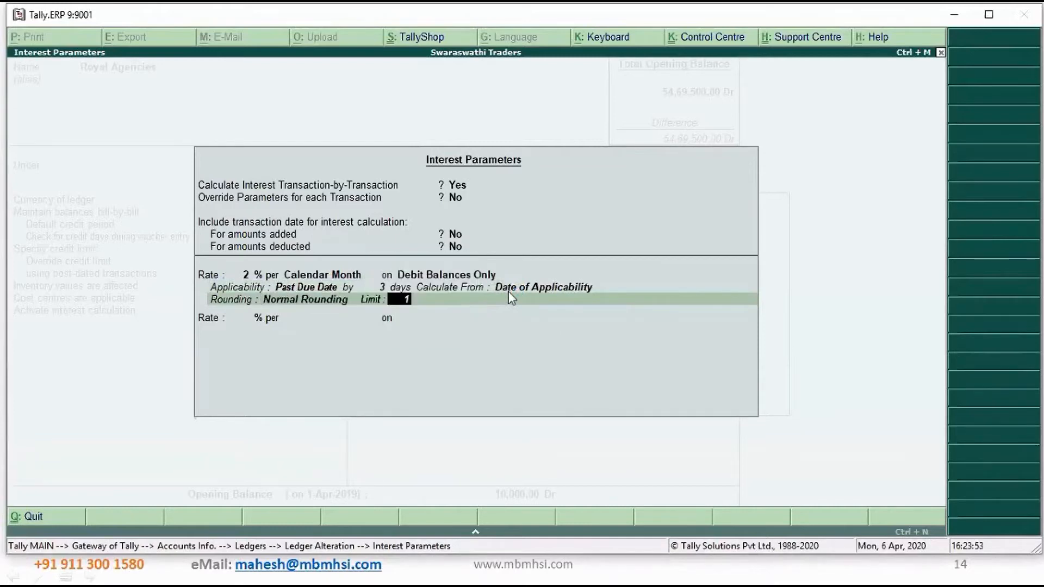
{"action": "key", "text": "Return"}
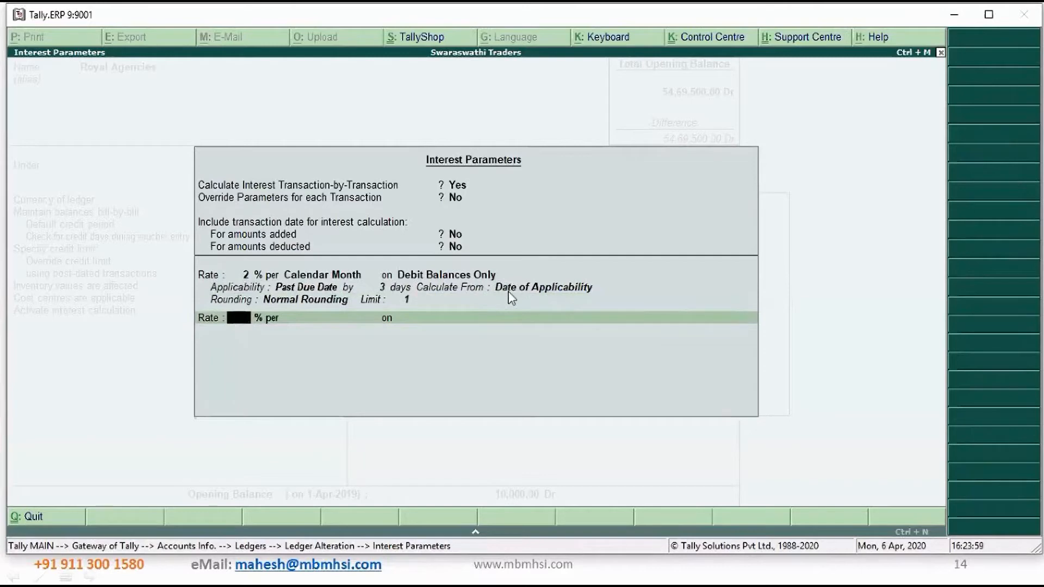
Finish the interest parameters, save the Royal Agencies ledger and return to the Gateway of Tally.
{"action": "key", "text": "Return"}
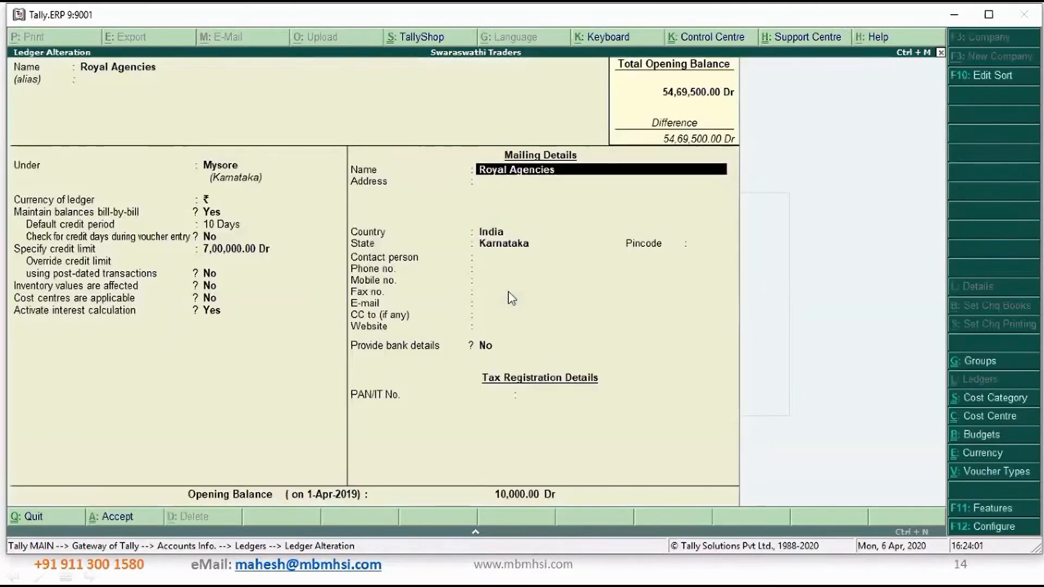
{"action": "key", "text": "ctrl+a"}
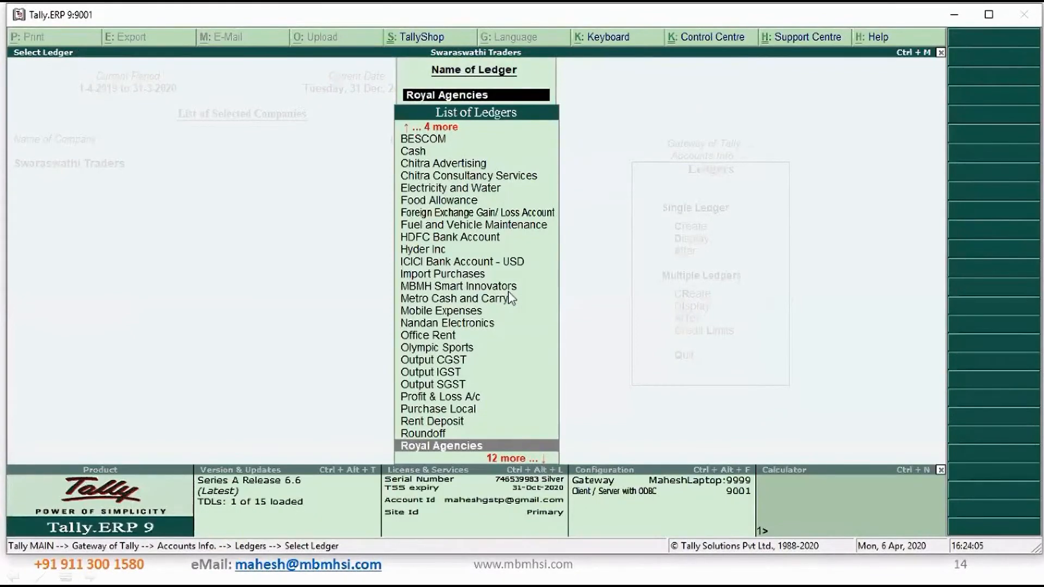
{"action": "key", "text": "Escape"}
{"action": "key", "text": "Escape"}
{"action": "key", "text": "Escape"}
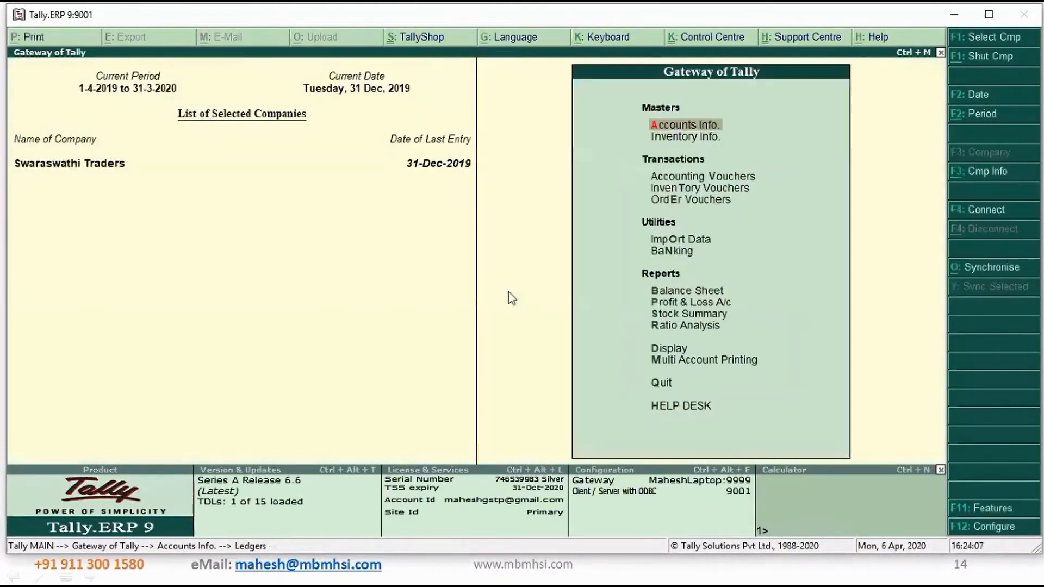
{"action": "key", "text": "Escape"}
{"action": "key", "text": "Escape"}
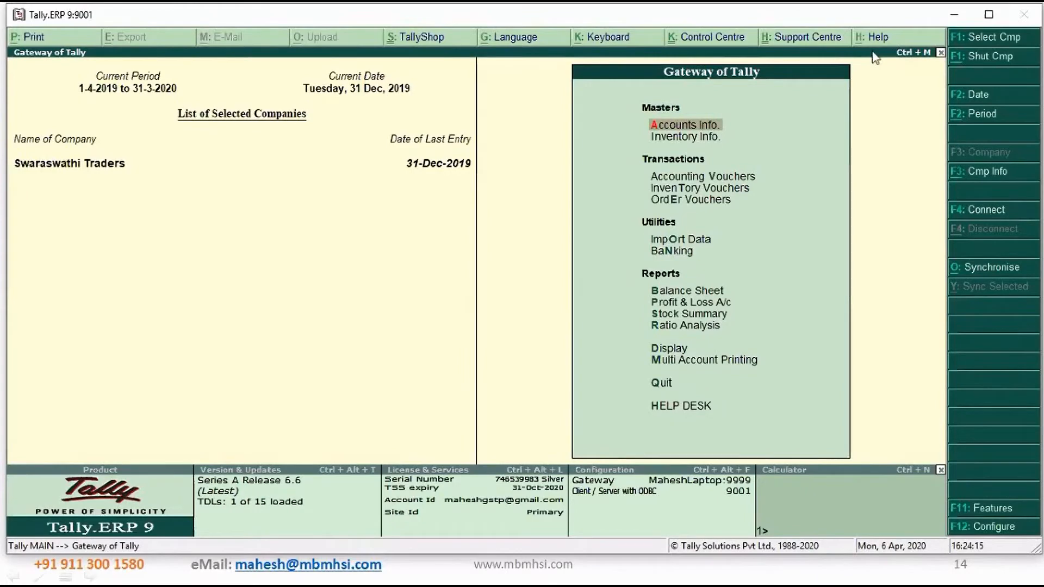
Open accounting voucher entry and set the voucher date to 31-Dec-2019.
{"action": "key", "text": "alt+Tab"}
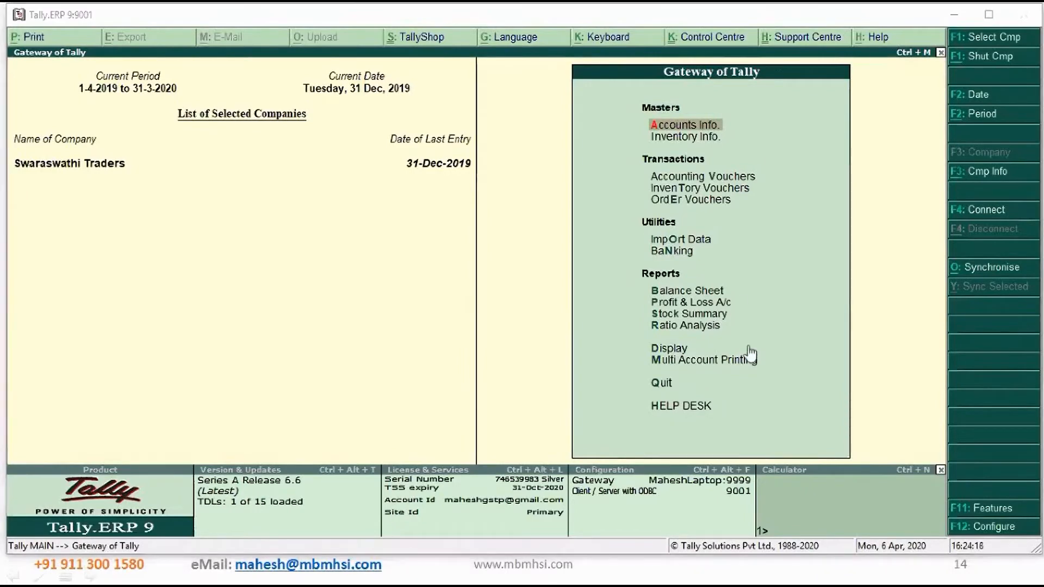
{"action": "left_click", "coordinate": [785, 332]}
{"action": "key", "text": "v"}
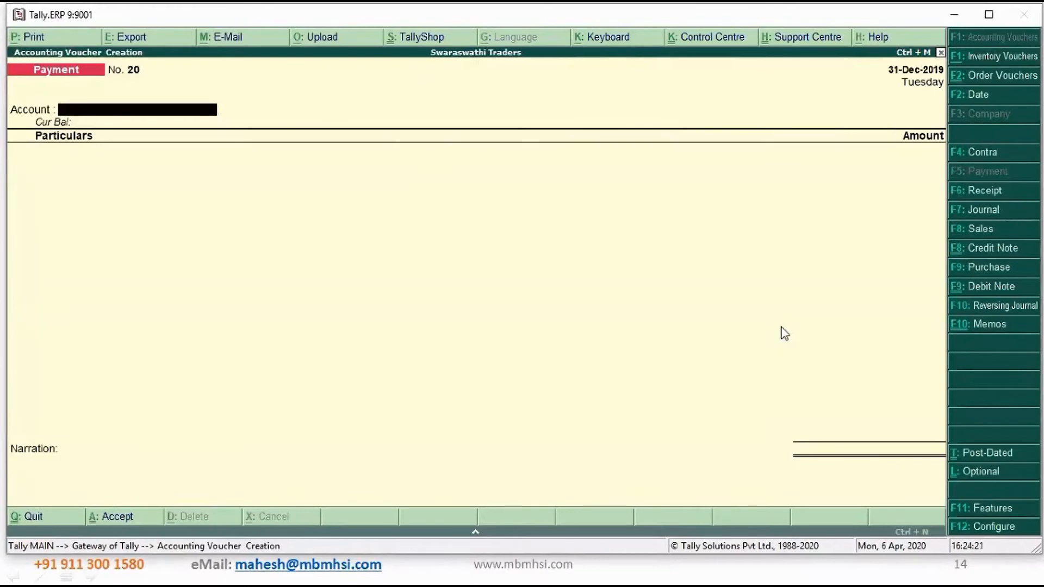
{"action": "key", "text": "F2"}
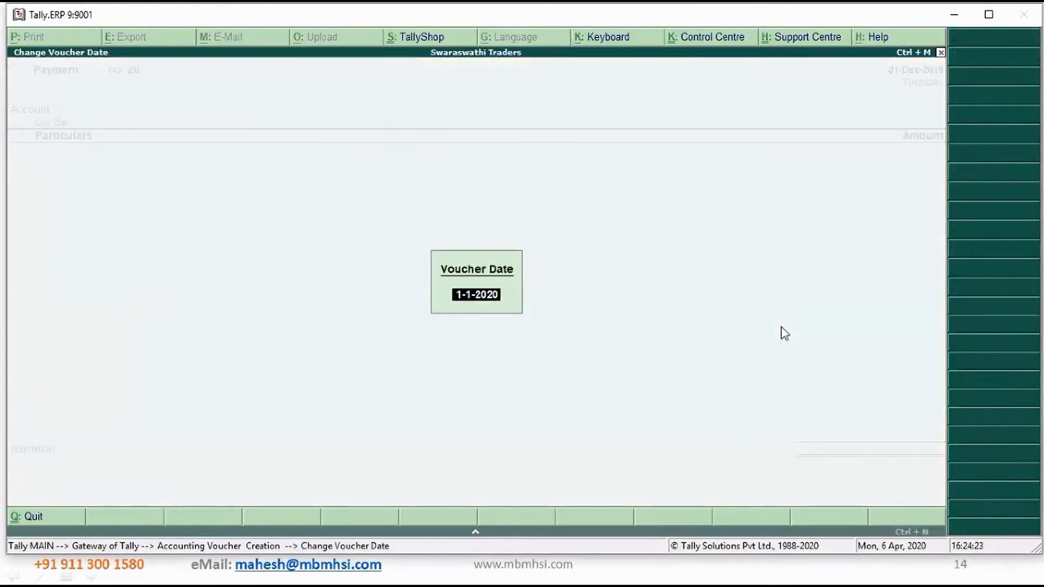
{"action": "type", "text": "31"}
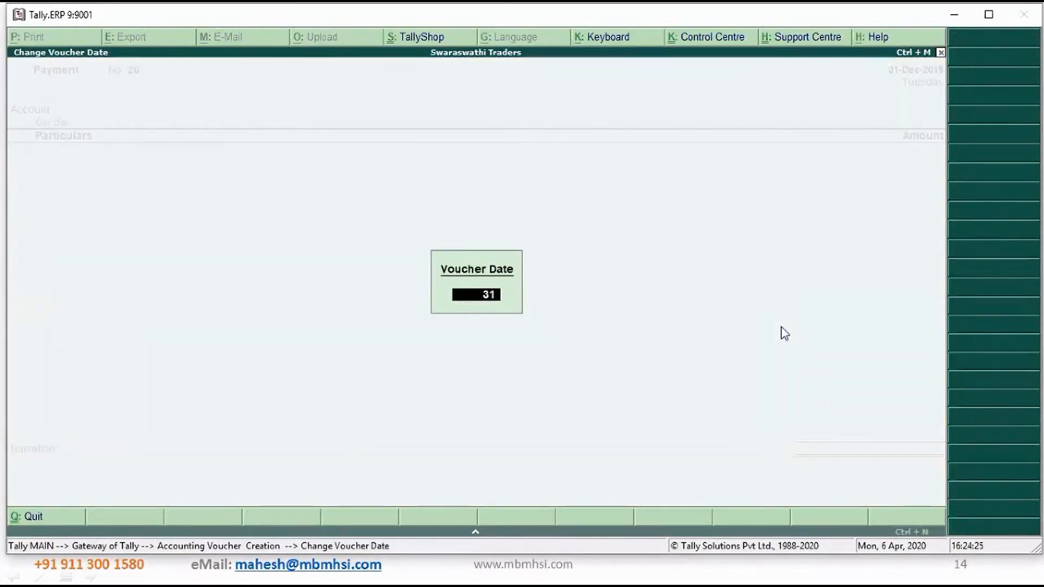
{"action": "type", "text": " 12"}
{"action": "key", "text": "Return"}
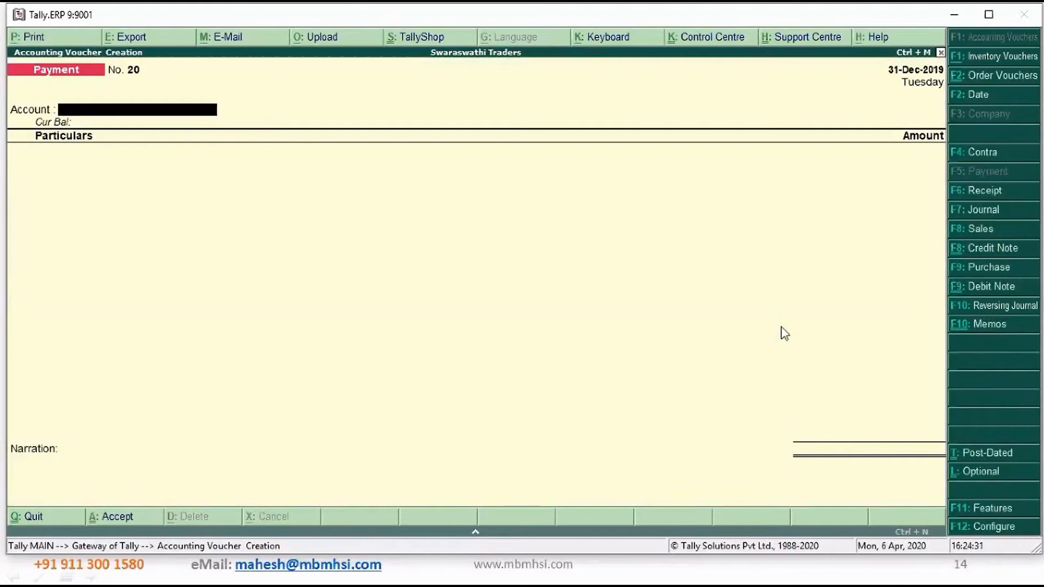
Switch to a sales voucher of type Sales 19-20 with the voucher class Local Sales.
{"action": "key", "text": "F8"}
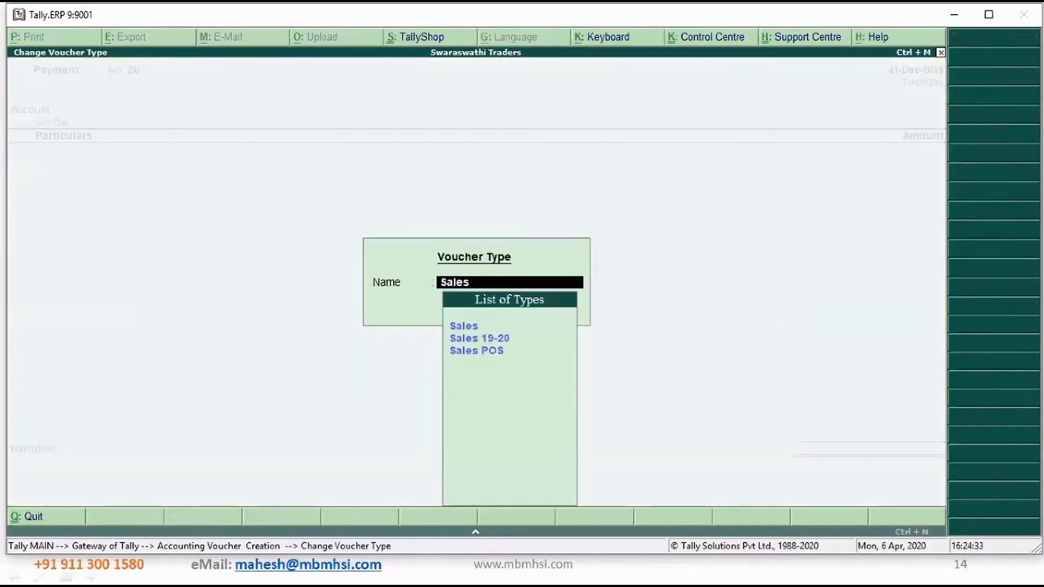
{"action": "key", "text": "Down"}
{"action": "key", "text": "Return"}
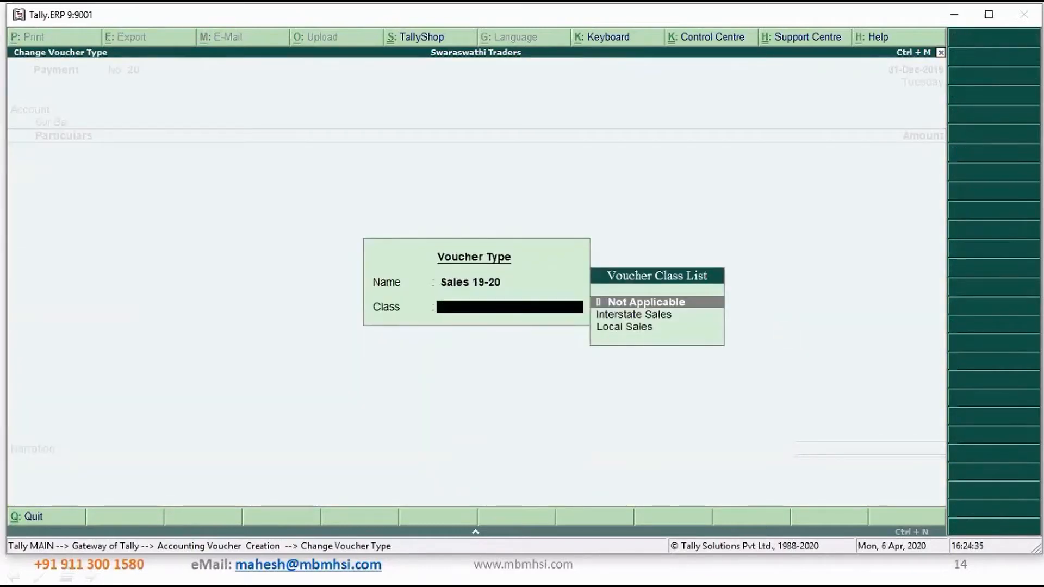
{"action": "key", "text": "Down"}
{"action": "key", "text": "Down"}
{"action": "key", "text": "Return"}
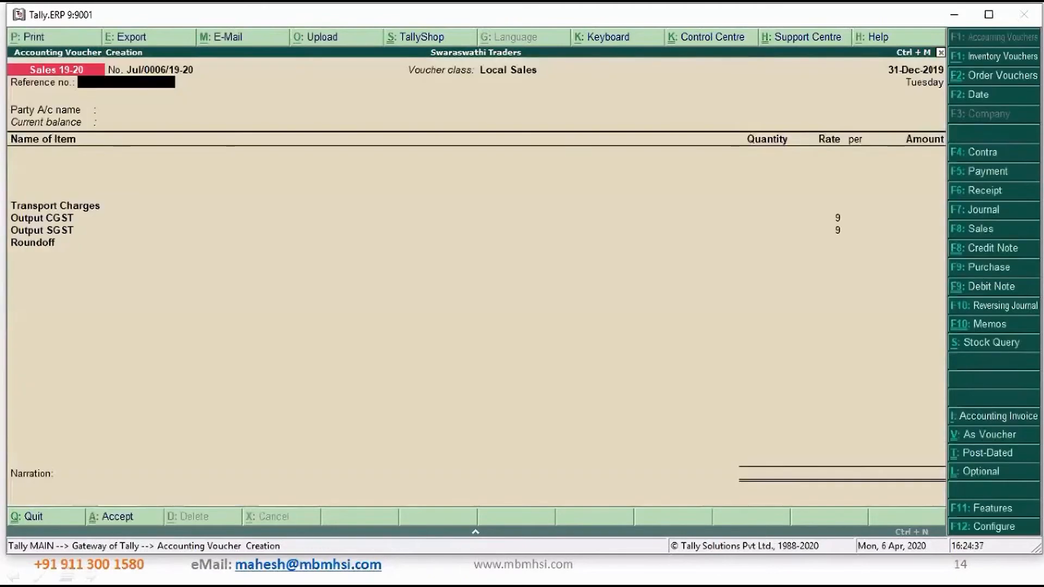
Leave the reference number empty, choose Royal Agencies as the party account and accept its default party details.
{"action": "key", "text": "Return"}
{"action": "key", "text": "Down"}
{"action": "key", "text": "Down"}
{"action": "key", "text": "Down"}
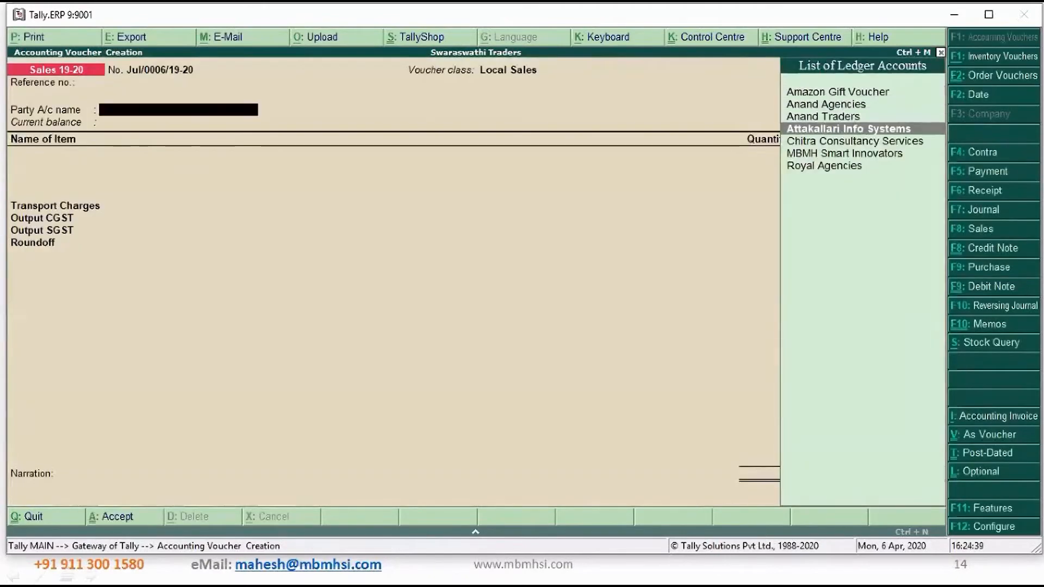
{"action": "key", "text": "Down"}
{"action": "key", "text": "Down"}
{"action": "key", "text": "Down"}
{"action": "key", "text": "Return"}
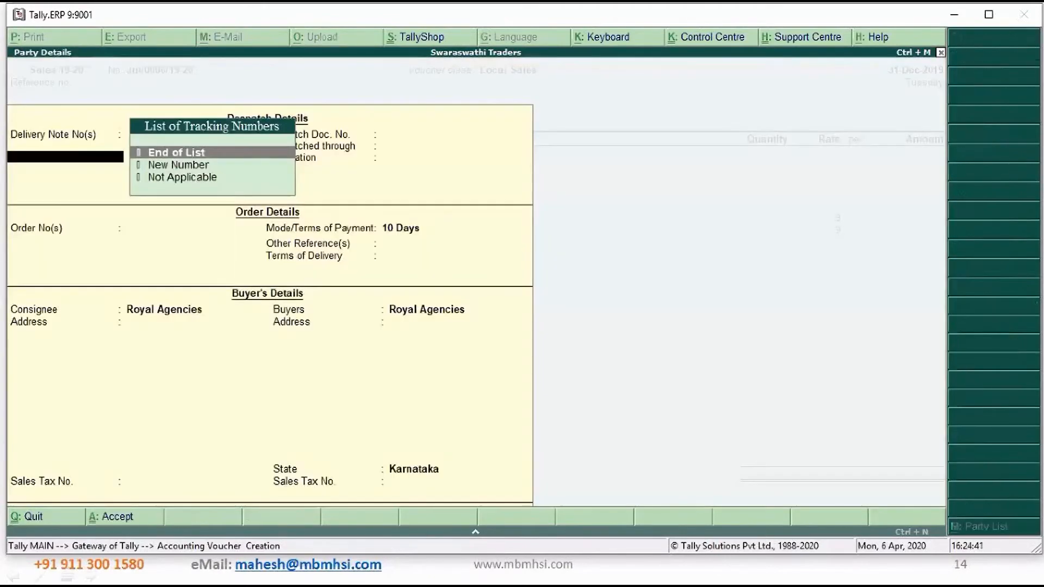
{"action": "key", "text": "ctrl+a"}
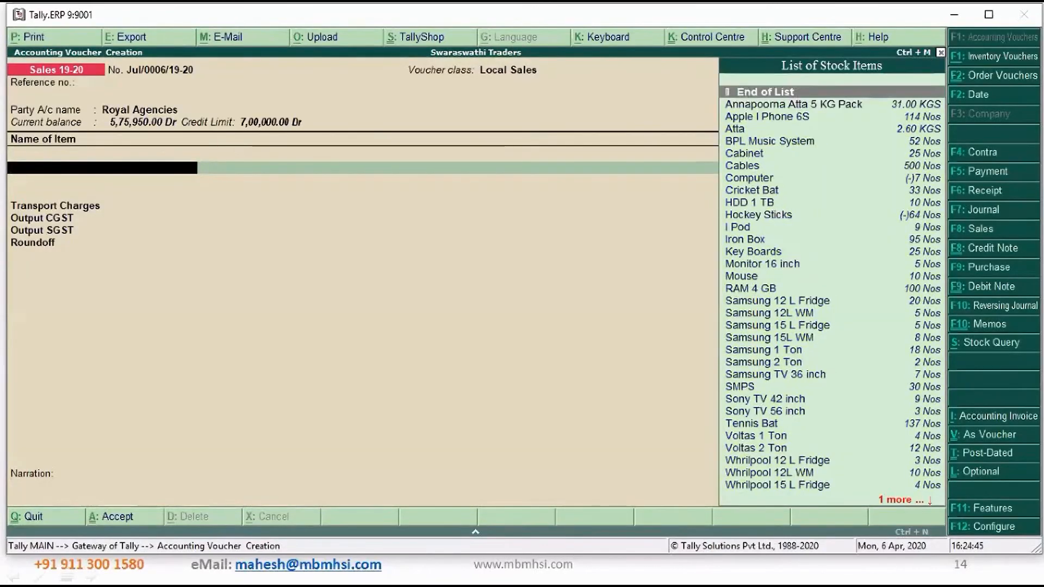
Add the stock item Apple I Phone 6S with tracking number and order number both Not Applicable.
{"action": "key", "text": "Down"}
{"action": "key", "text": "Down"}
{"action": "key", "text": "Return"}
{"action": "key", "text": "Escape"}
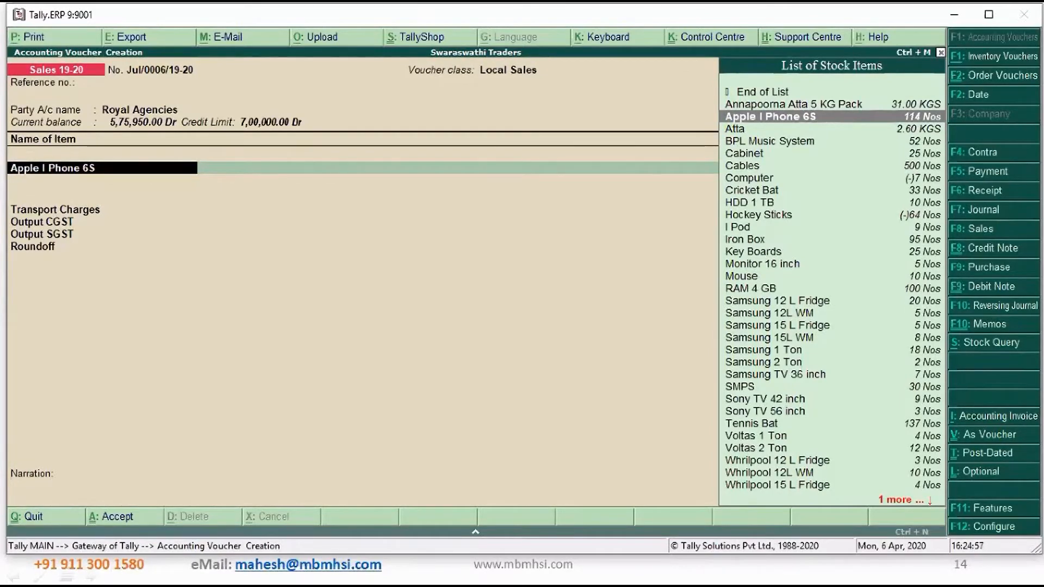
{"action": "key", "text": "Return"}
{"action": "key", "text": "Return"}
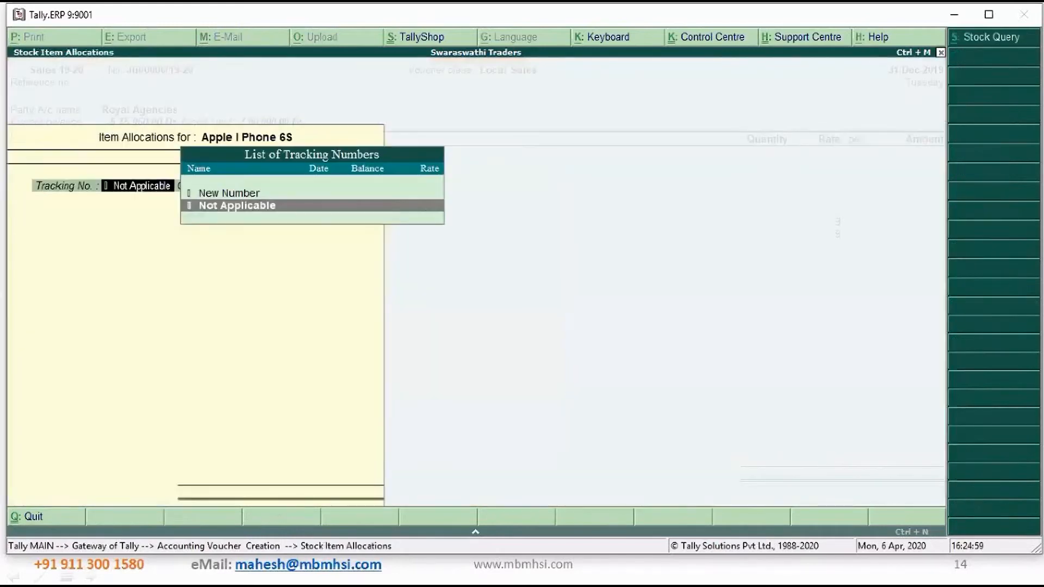
{"action": "key", "text": "Return"}
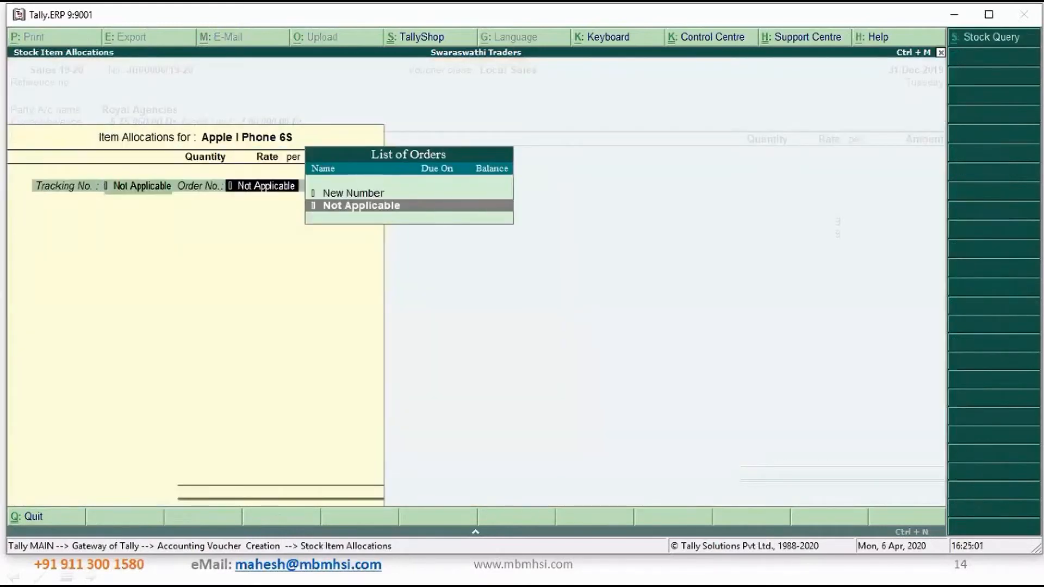
{"action": "key", "text": "Return"}
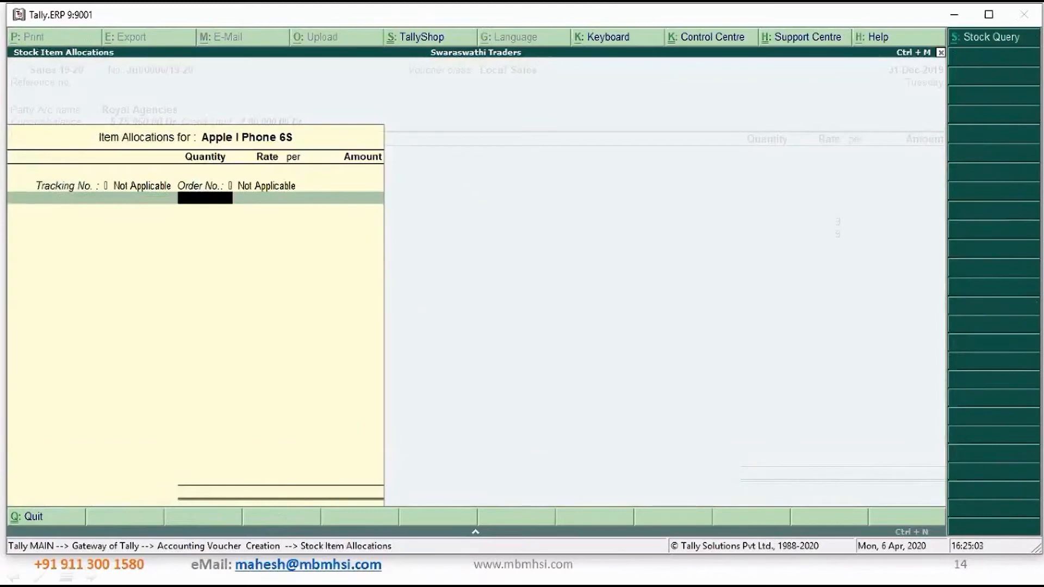
Enter a quantity of 1 Nos for the phone, keep the rate of 45,000.00 per Nos and accept the item allocation.
{"action": "type", "text": "1"}
{"action": "key", "text": "Return"}
{"action": "key", "text": "Return"}
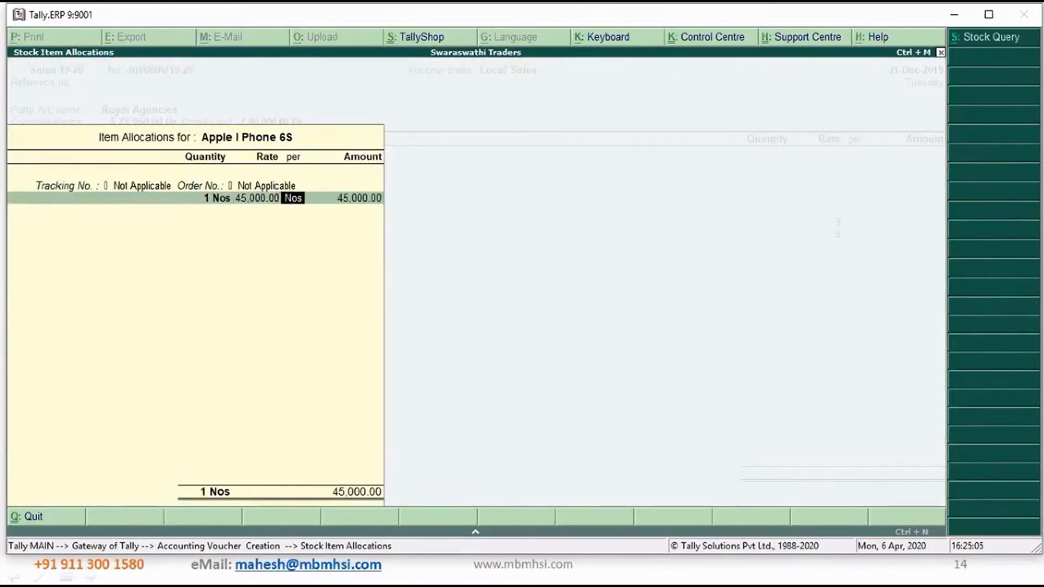
{"action": "key", "text": "Return"}
{"action": "key", "text": "Return"}
{"action": "key", "text": "Return"}
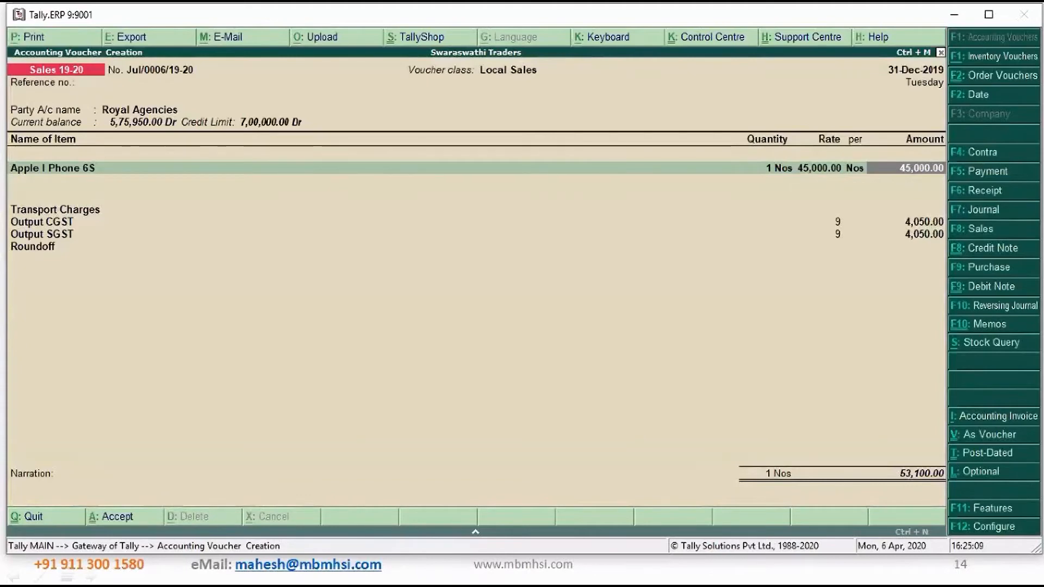
Leave the transport charges empty and accept the bill-wise details as a New Ref with 10 Days credit for the full invoice amount.
{"action": "key", "text": "Return"}
{"action": "key", "text": "Return"}
{"action": "key", "text": "Return"}
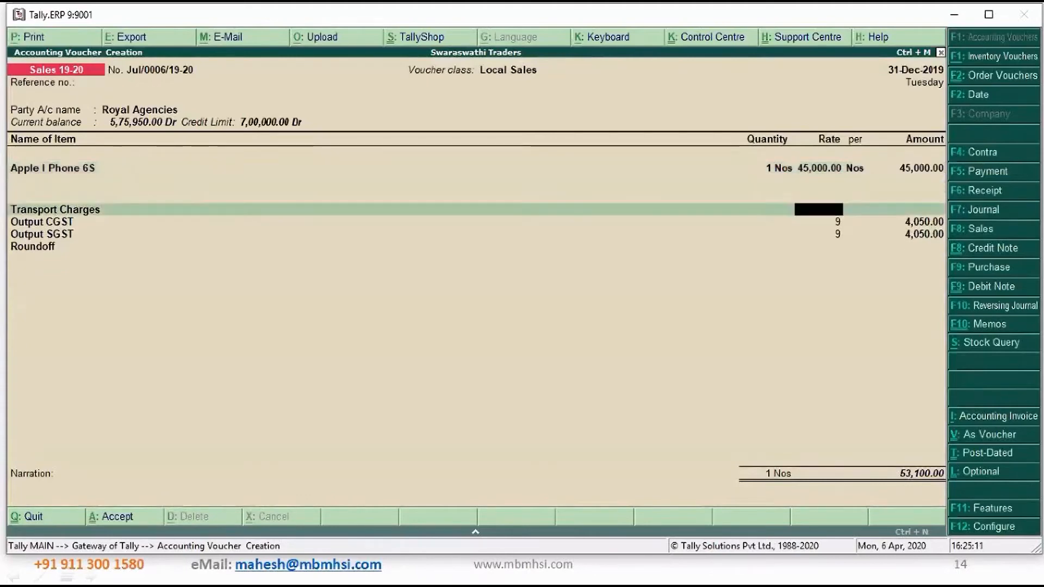
{"action": "key", "text": "Return"}
{"action": "key", "text": "Return"}
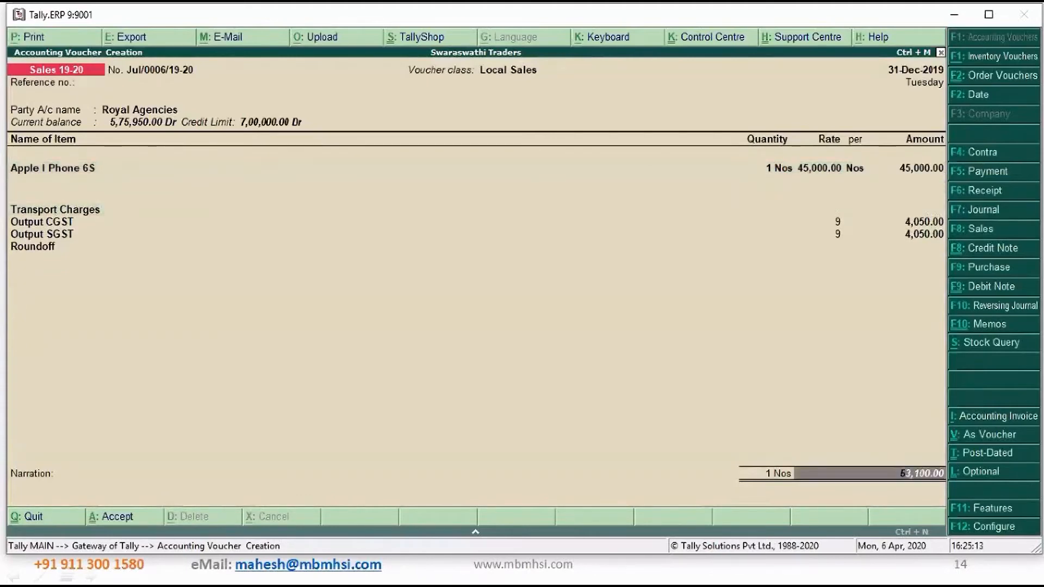
{"action": "key", "text": "Return"}
{"action": "key", "text": "Return"}
{"action": "key", "text": "Return"}
{"action": "key", "text": "Return"}
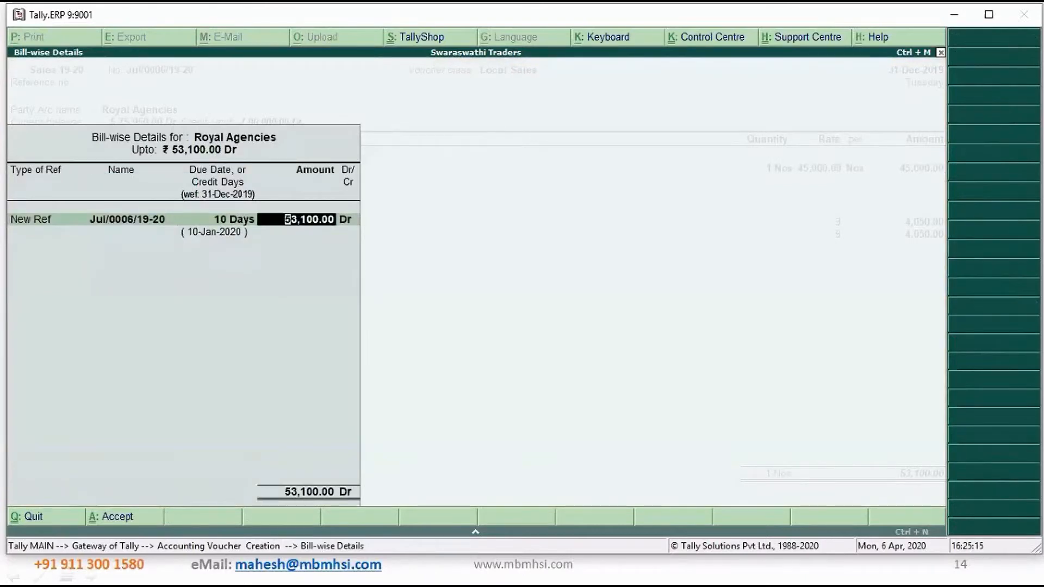
{"action": "key", "text": "Return"}
{"action": "key", "text": "Return"}
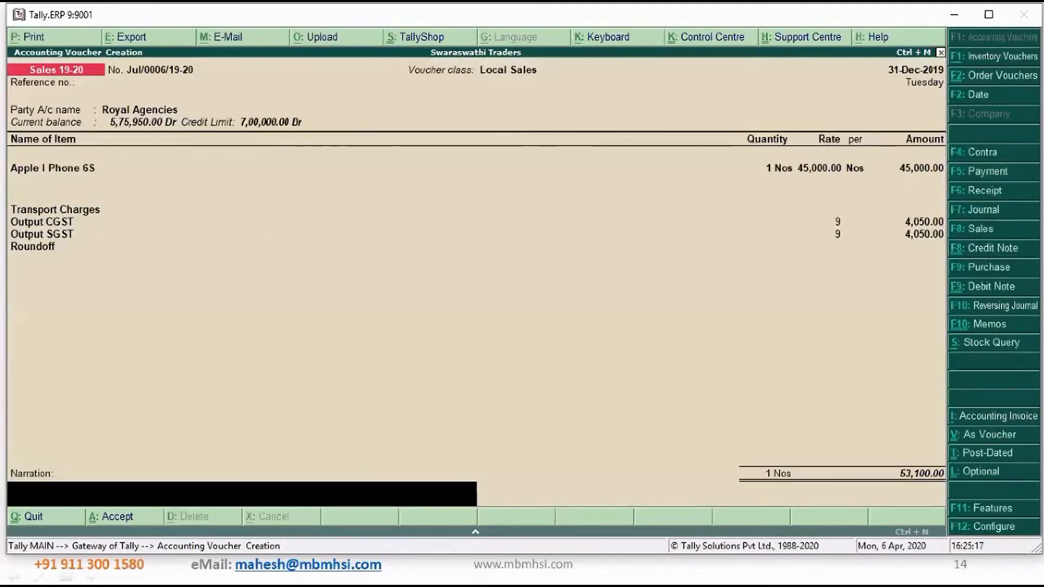
Enter the narration "Being phone purchased", save the sales voucher and leave voucher entry.
{"action": "type", "text": "Being"}
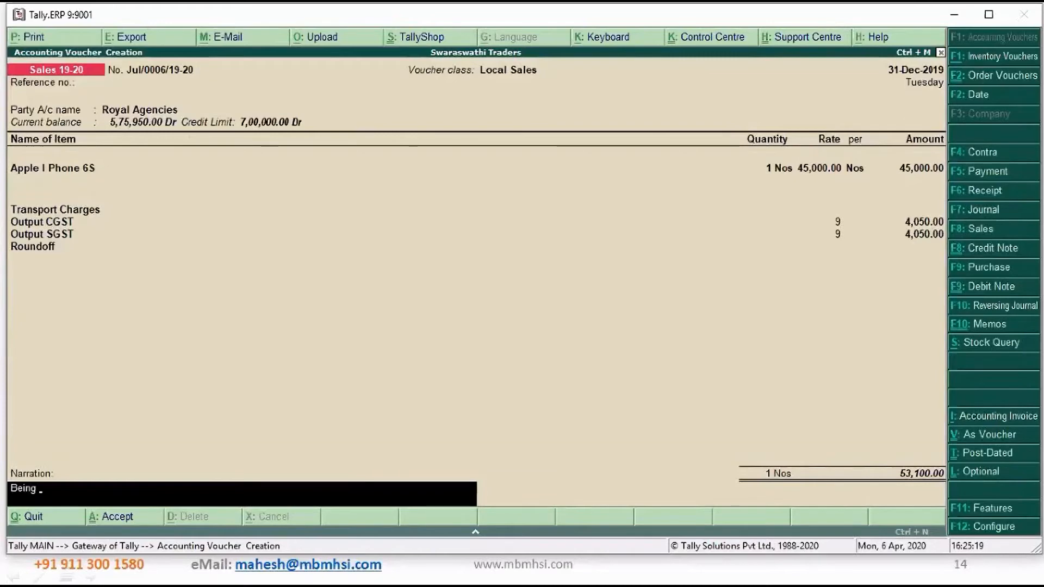
{"action": "type", "text": " phone purchased"}
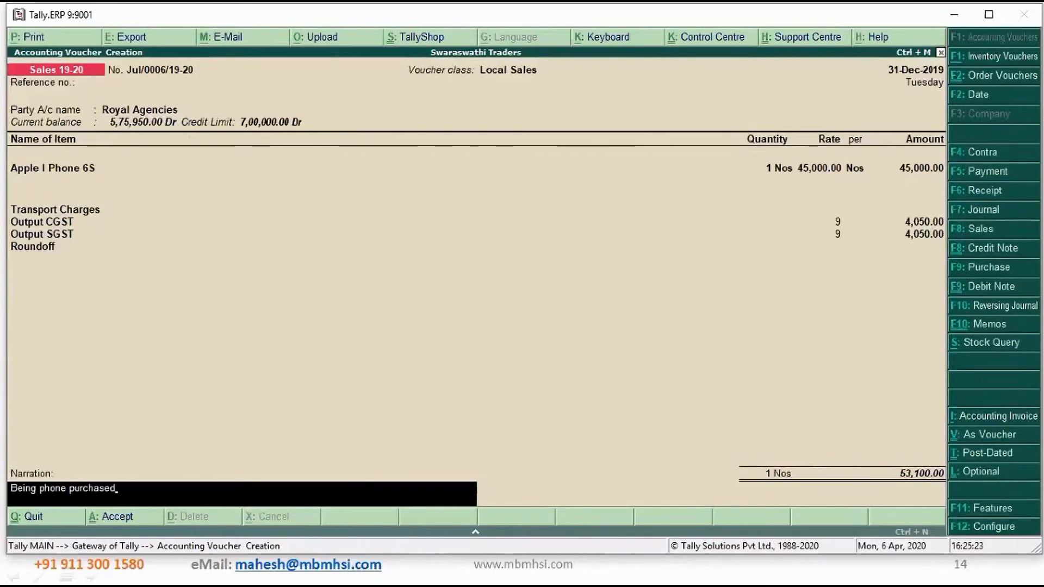
{"action": "key", "text": "Return"}
{"action": "key", "text": "Return"}
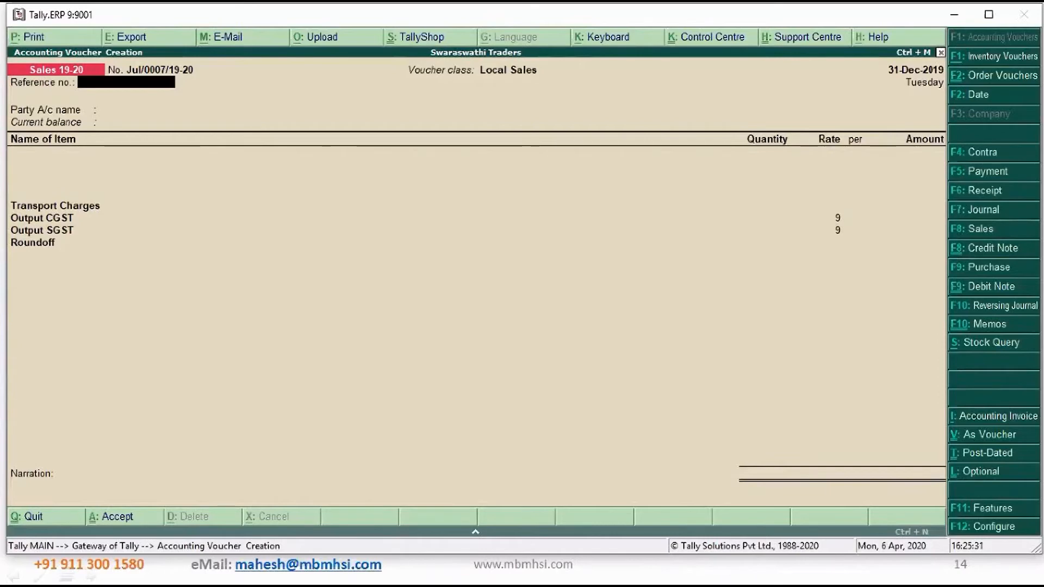
{"action": "key", "text": "Escape"}
{"action": "key", "text": "y"}
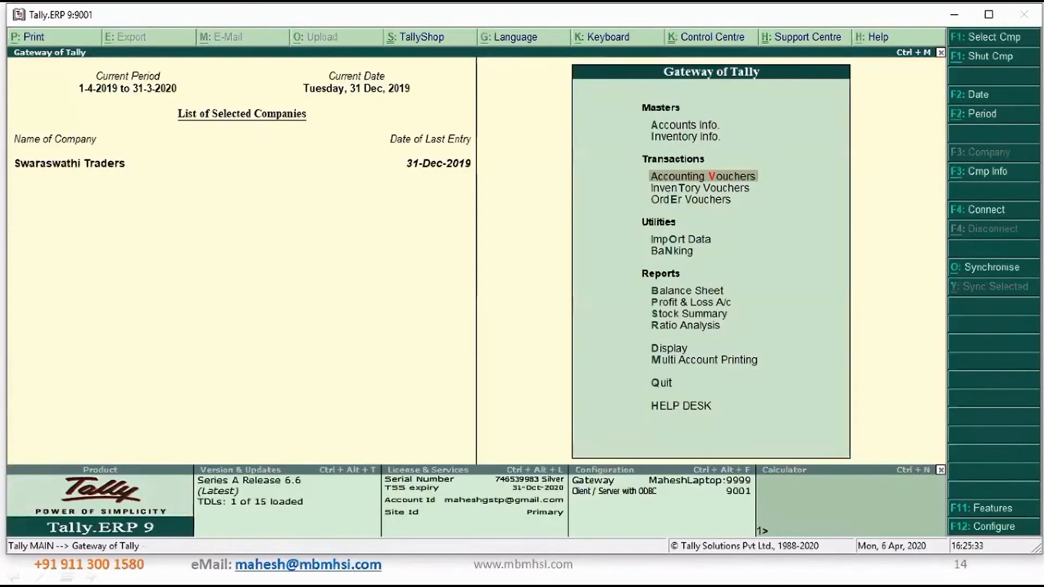
Reopen accounting voucher entry and set the voucher date to 16-Jan-2020.
{"action": "key", "text": "Return"}
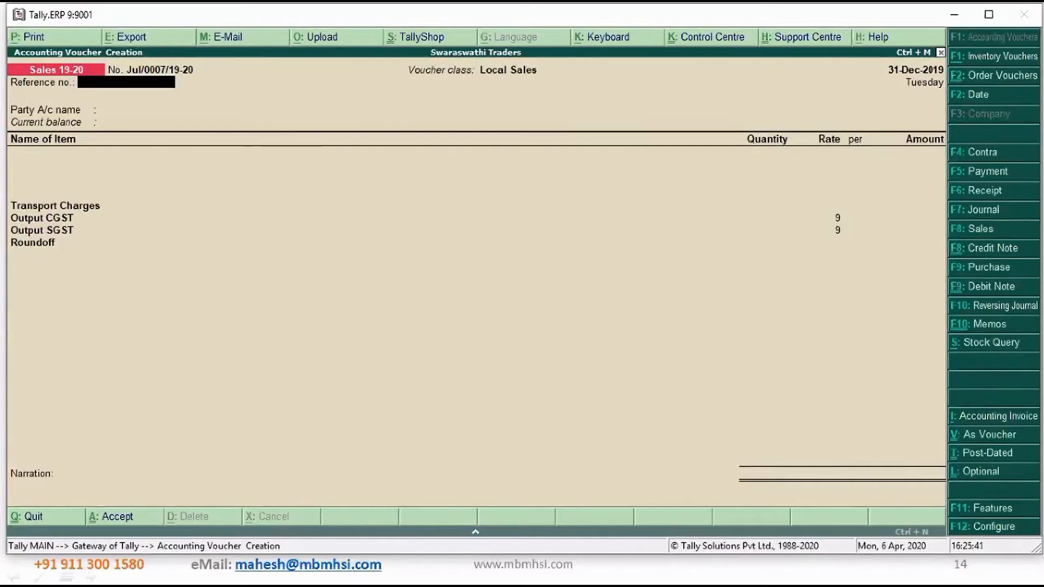
{"action": "key", "text": "F2"}
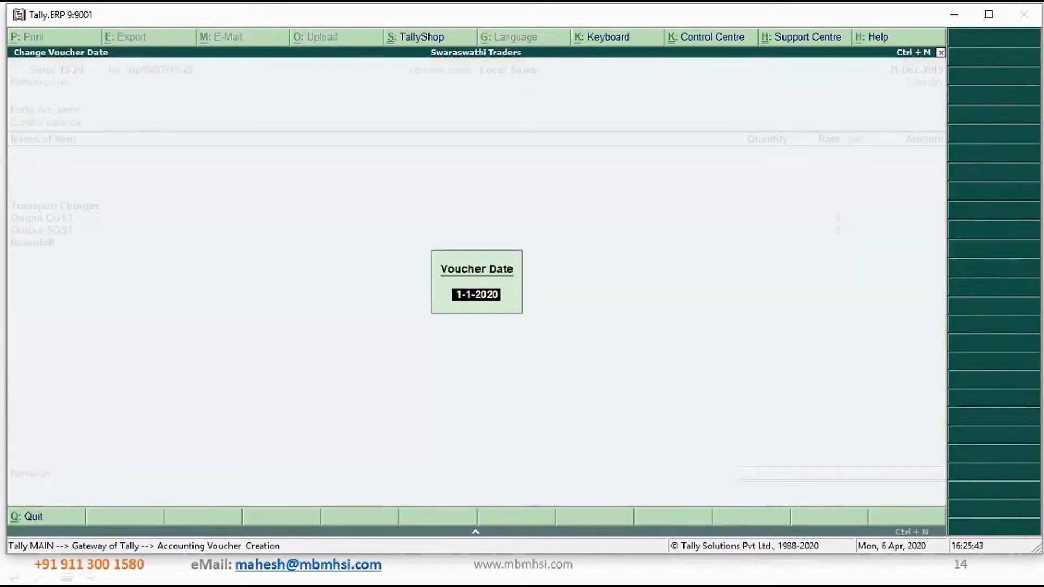
{"action": "type", "text": "15"}
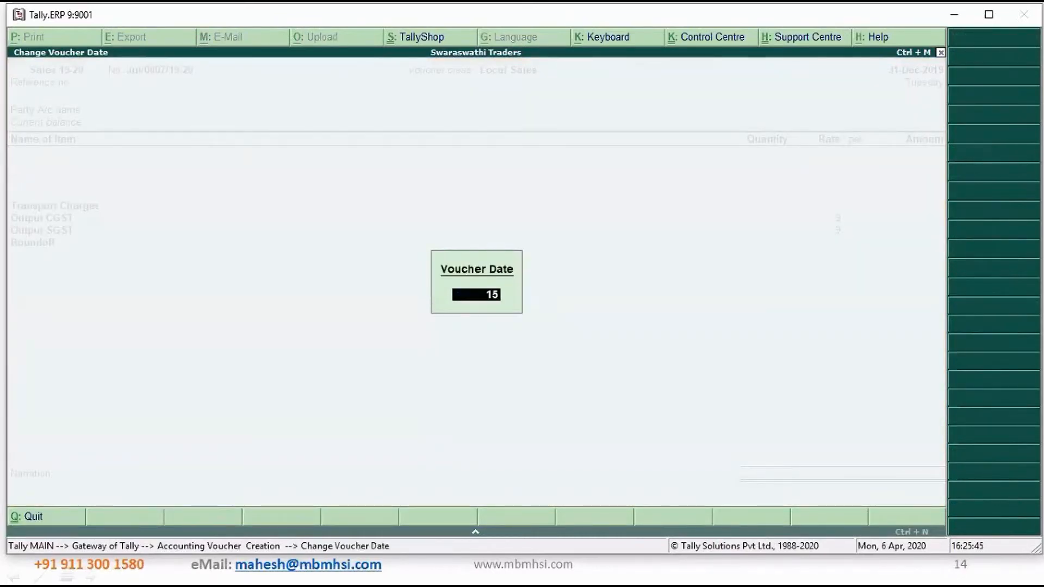
{"action": "key", "text": "BackSpace"}
{"action": "key", "text": "BackSpace"}
{"action": "type", "text": "16 1"}
{"action": "key", "text": "Return"}
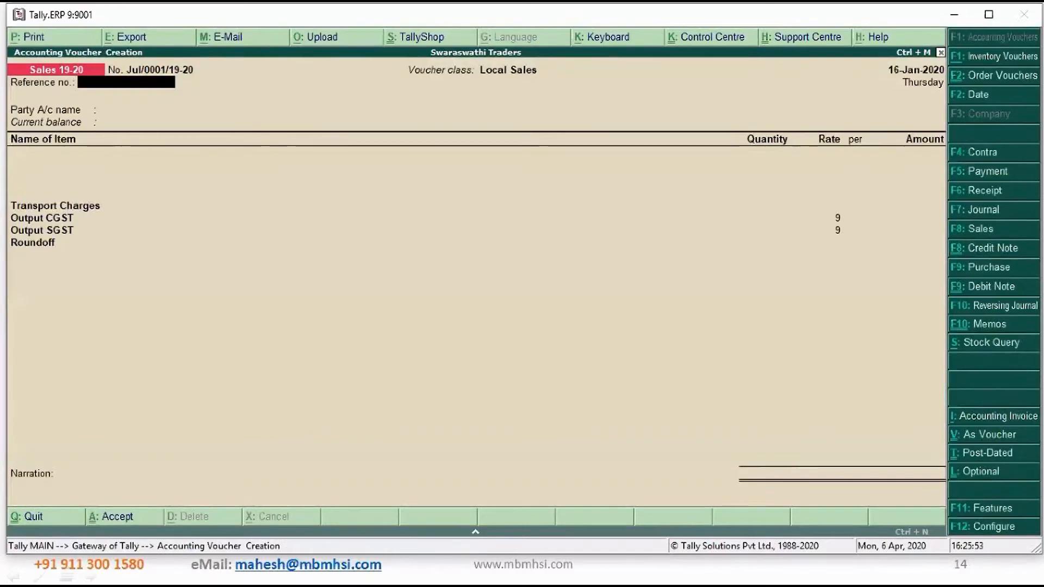
Start a receipt voucher and choose Cash as the receiving account.
{"action": "key", "text": "F6"}
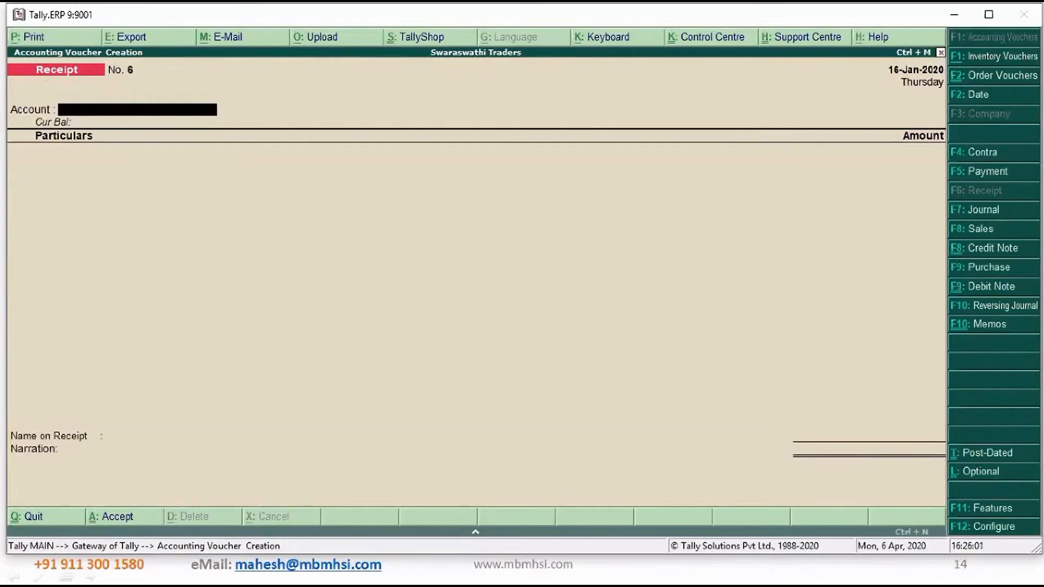
{"action": "type", "text": "Ca"}
{"action": "key", "text": "Return"}
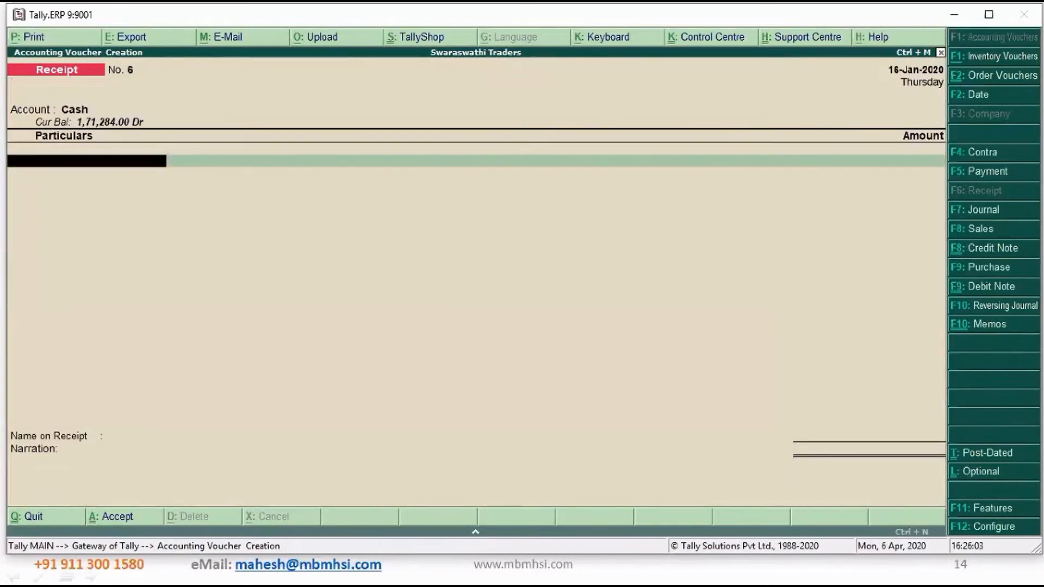
Credit Royal Agencies with 15,000 in the receipt voucher and proceed to its bill-wise details.
{"action": "type", "text": "Roy"}
{"action": "key", "text": "Return"}
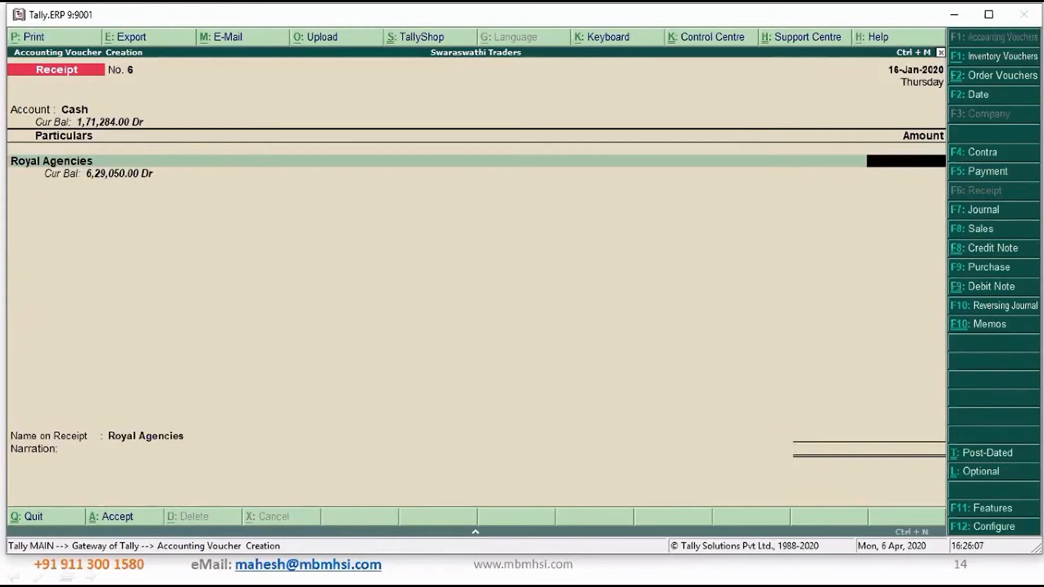
{"action": "type", "text": "15000"}
{"action": "key", "text": "Return"}
{"action": "key", "text": "Return"}
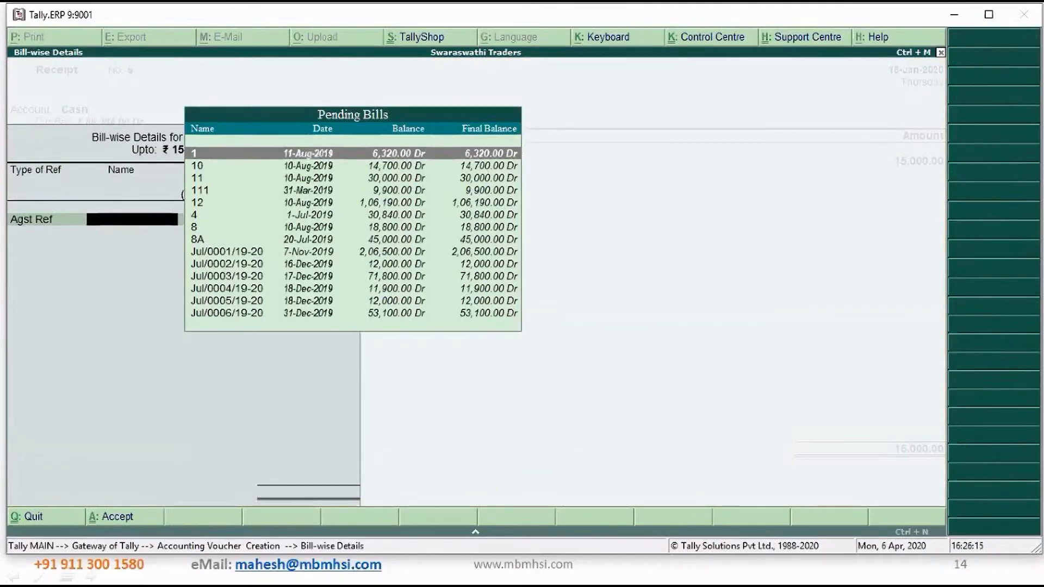
Allocate the full 15,000 as an Agst Ref to pending bill Jul/0006/19-20 dated 31-Dec-2019 and accept the bill-wise details.
{"action": "key", "text": "Down"}
{"action": "key", "text": "Down"}
{"action": "key", "text": "Down"}
{"action": "key", "text": "Down"}
{"action": "key", "text": "Down"}
{"action": "key", "text": "Down"}
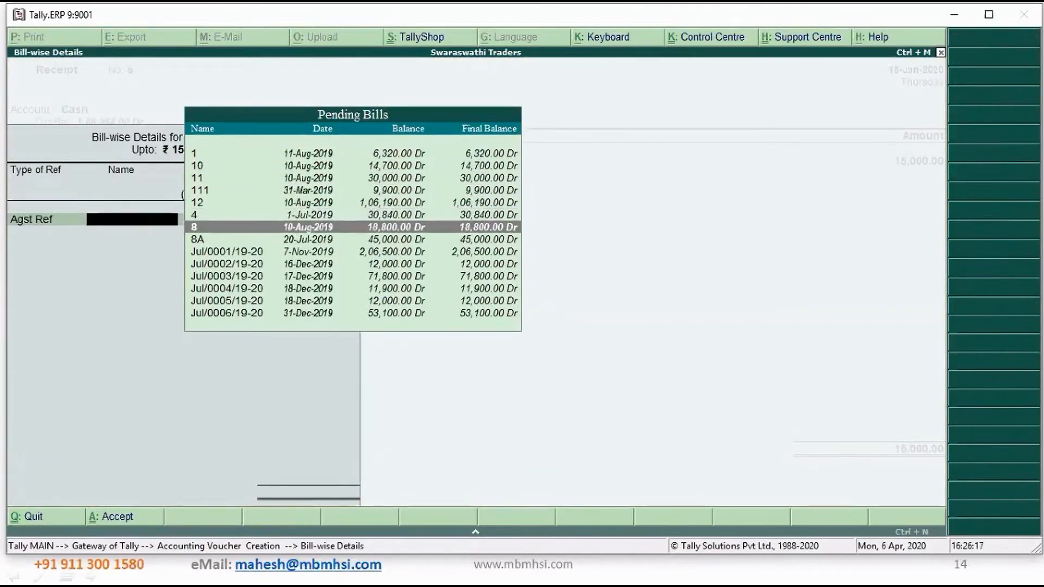
{"action": "key", "text": "Down"}
{"action": "key", "text": "Down"}
{"action": "key", "text": "Down"}
{"action": "key", "text": "Down"}
{"action": "key", "text": "Down"}
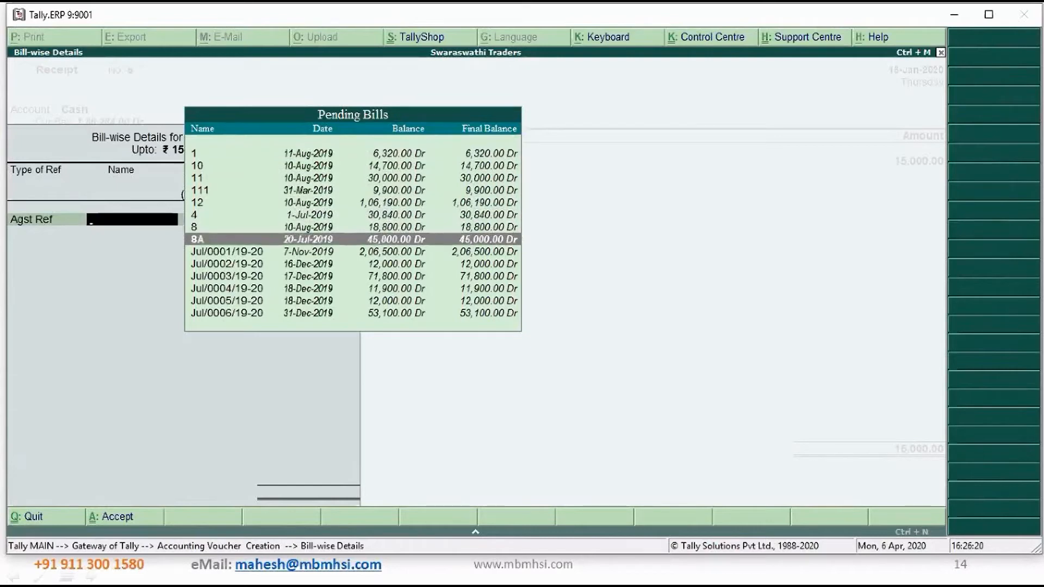
{"action": "key", "text": "Down"}
{"action": "key", "text": "Down"}
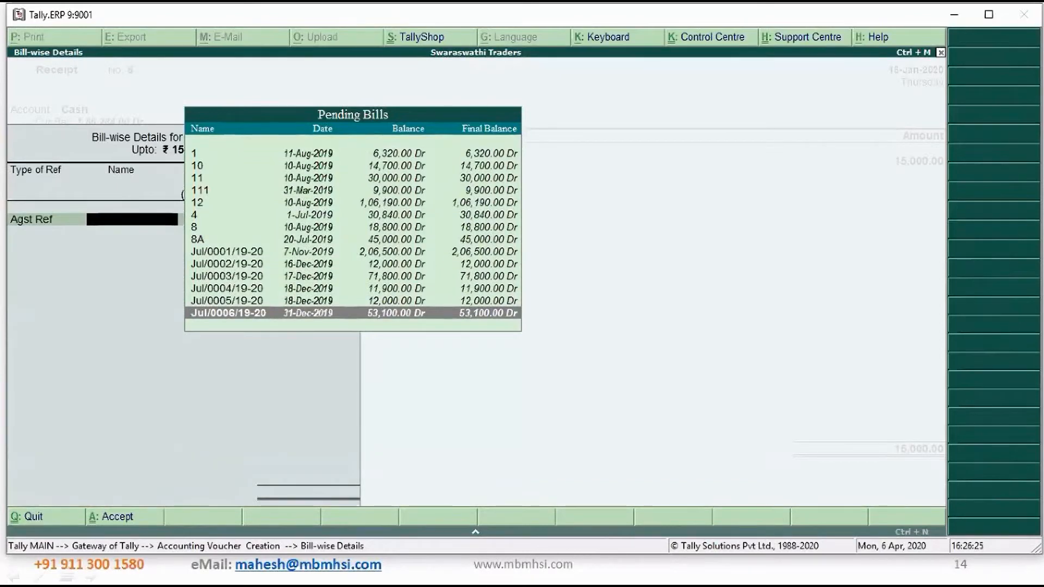
{"action": "key", "text": "Return"}
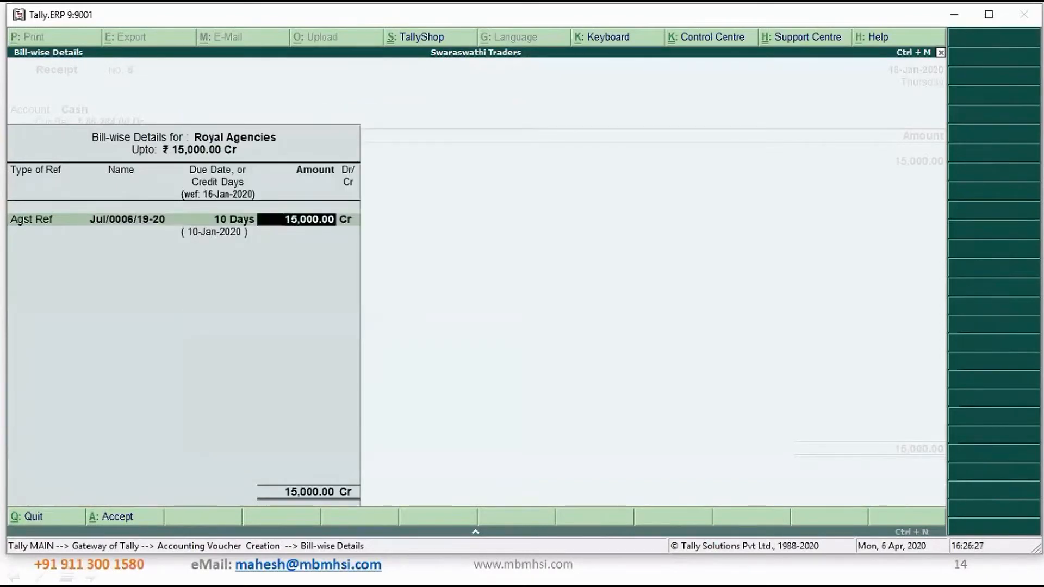
{"action": "key", "text": "Return"}
{"action": "key", "text": "Return"}
{"action": "key", "text": "Return"}
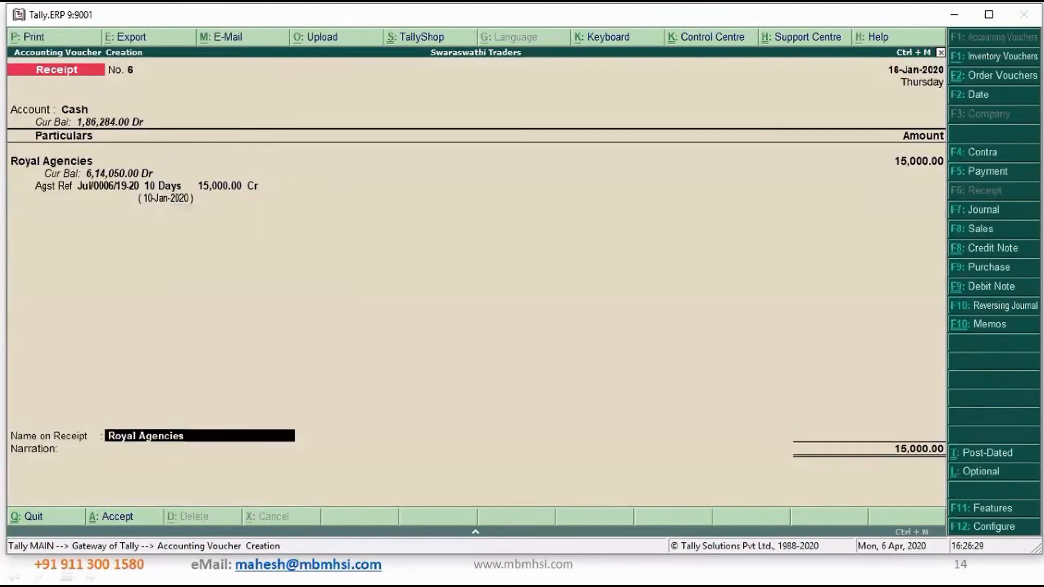
Keep Royal Agencies as the name on the receipt, enter the narration "PArtial bill settled" and save the voucher.
{"action": "key", "text": "Return"}
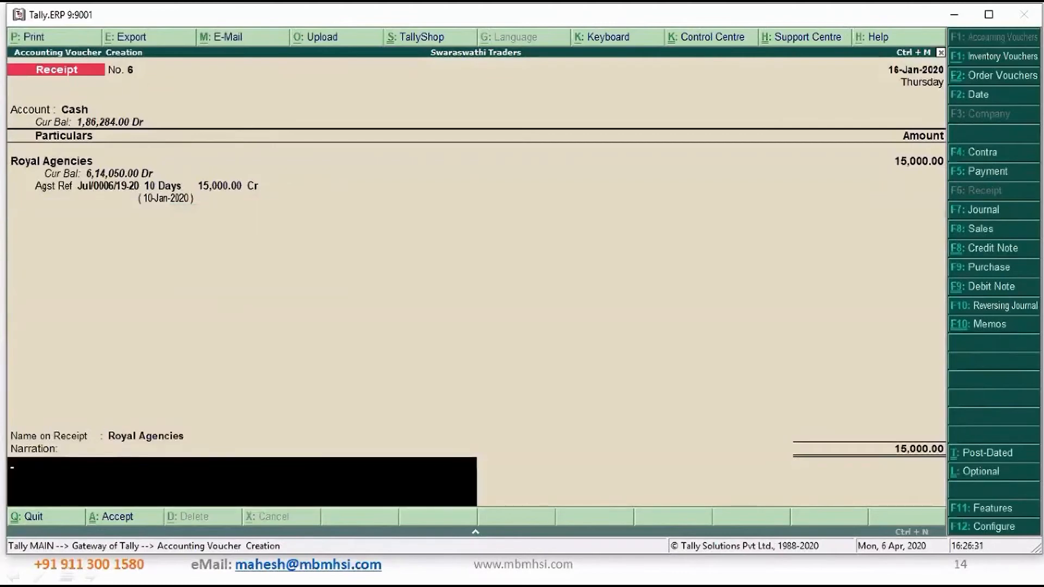
{"action": "type", "text": "PArtial"}
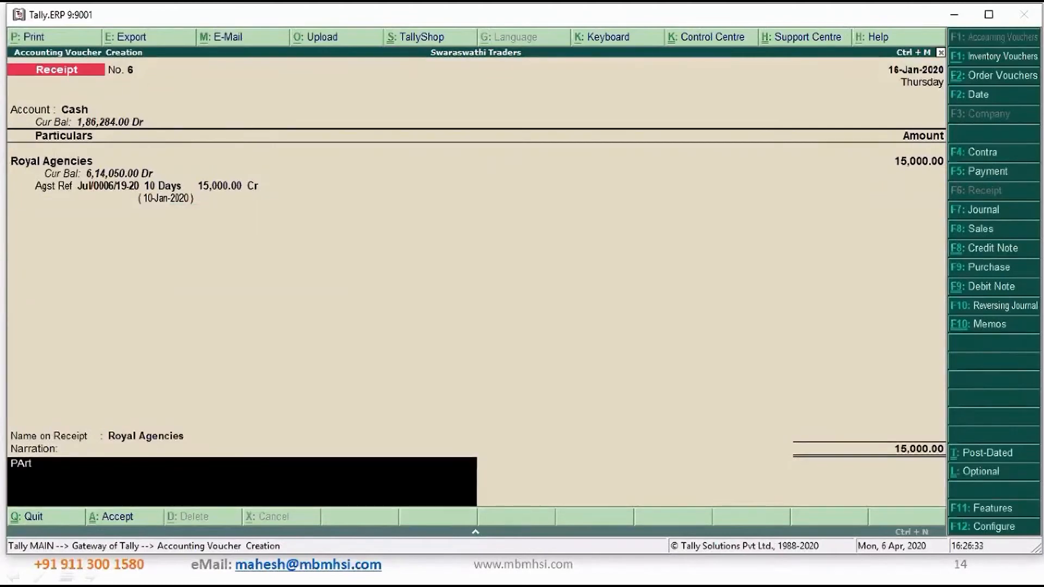
{"action": "type", "text": " bill settled"}
{"action": "key", "text": "Return"}
{"action": "key", "text": "Return"}
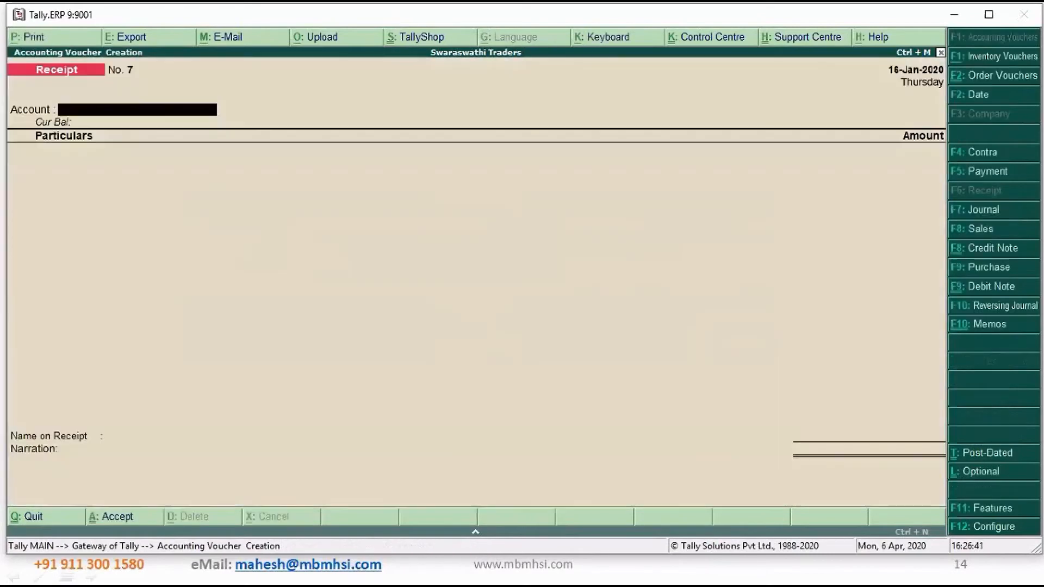
Review the saved Royal Agencies receipt voucher without changing it, and return to the Gateway of Tally.
{"action": "key", "text": "Escape"}
{"action": "key", "text": "Page_Up"}
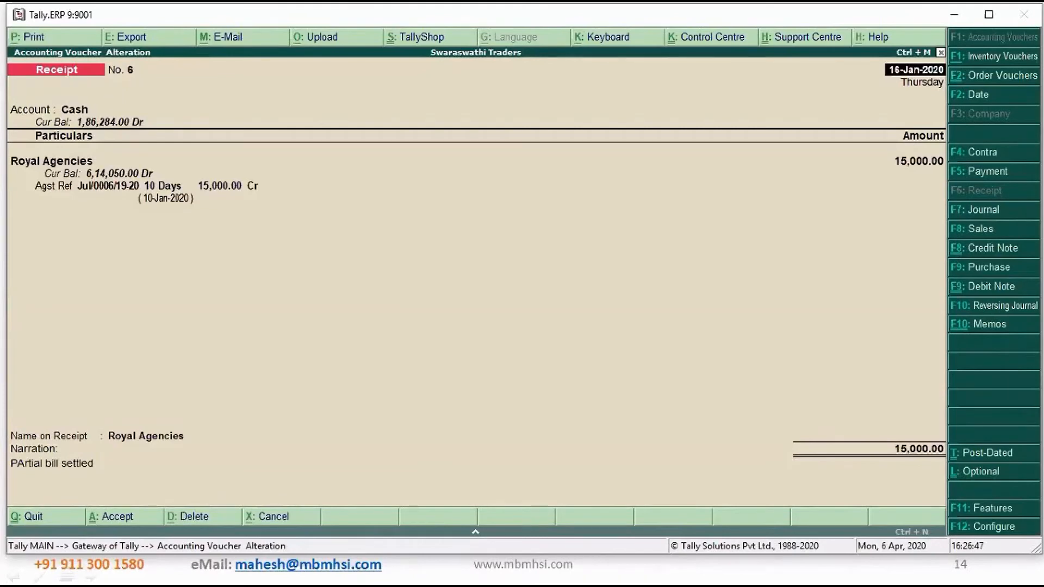
{"action": "key", "text": "Escape"}
{"action": "key", "text": "y"}
{"action": "key", "text": "Escape"}
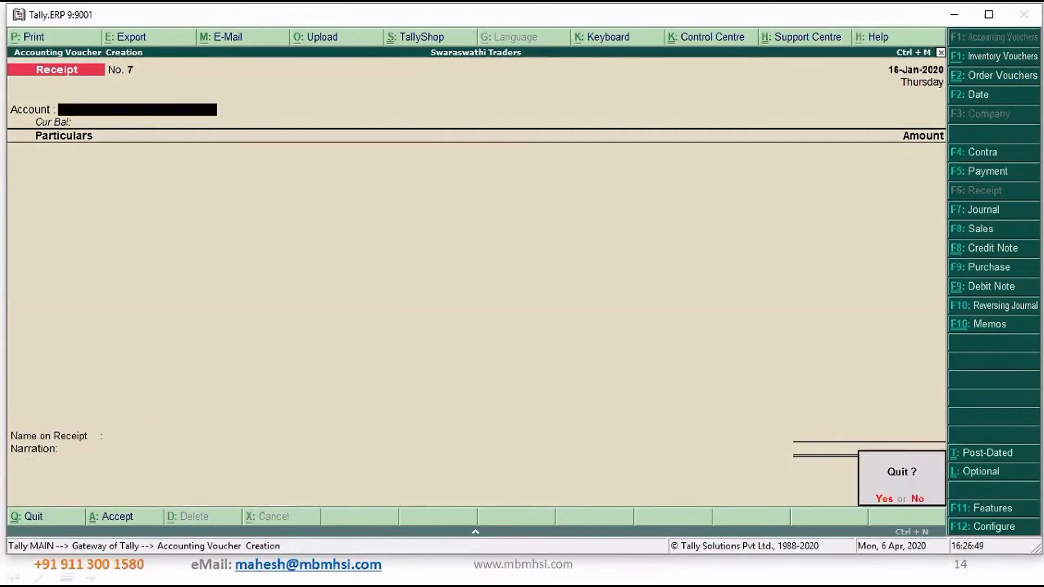
{"action": "key", "text": "y"}
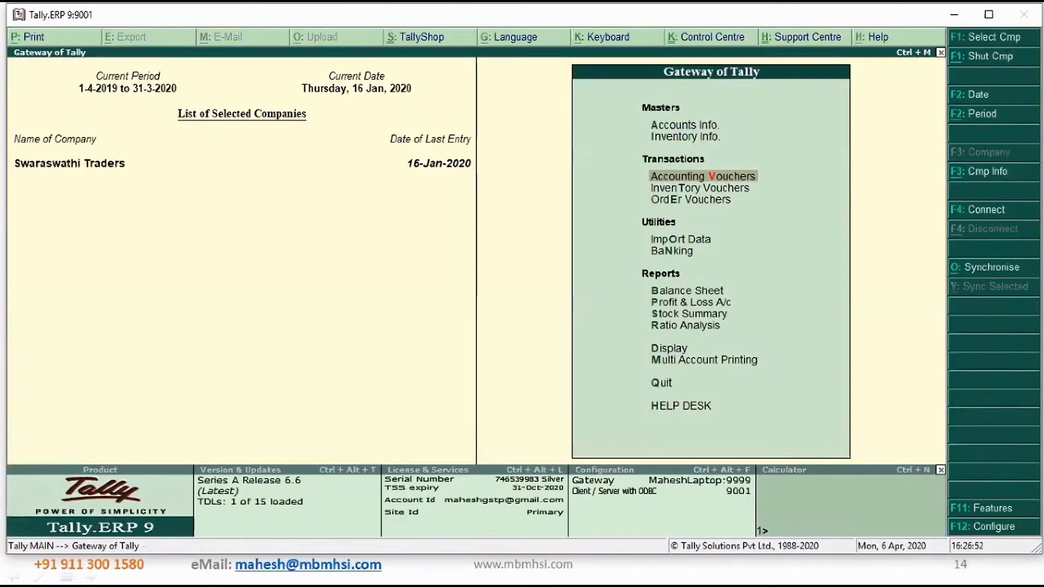
Display the ledger outstandings statement for Royal Agencies.
{"action": "key", "text": "Up"}
{"action": "key", "text": "Up"}
{"action": "key", "text": "Up"}
{"action": "key", "text": "Up"}
{"action": "key", "text": "Up"}
{"action": "key", "text": "Up"}
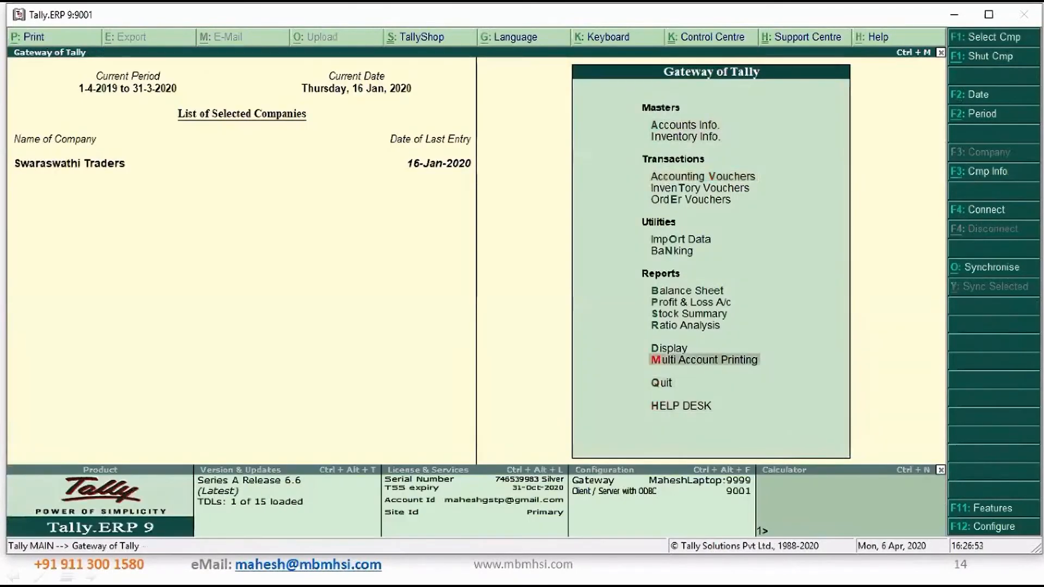
{"action": "key", "text": "Return"}
{"action": "key", "text": "Down"}
{"action": "key", "text": "Down"}
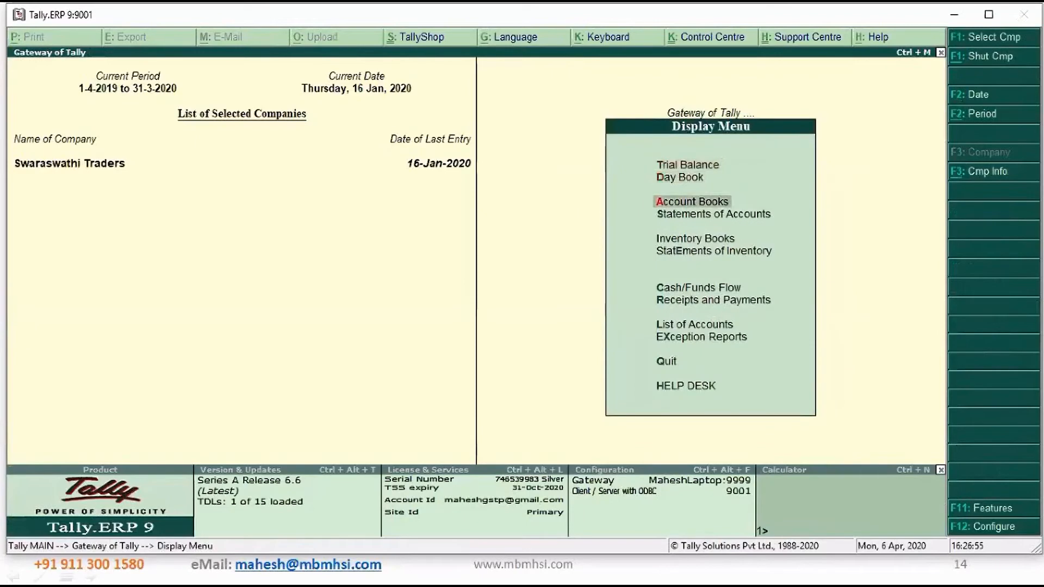
{"action": "key", "text": "Down"}
{"action": "key", "text": "Return"}
{"action": "key", "text": "Return"}
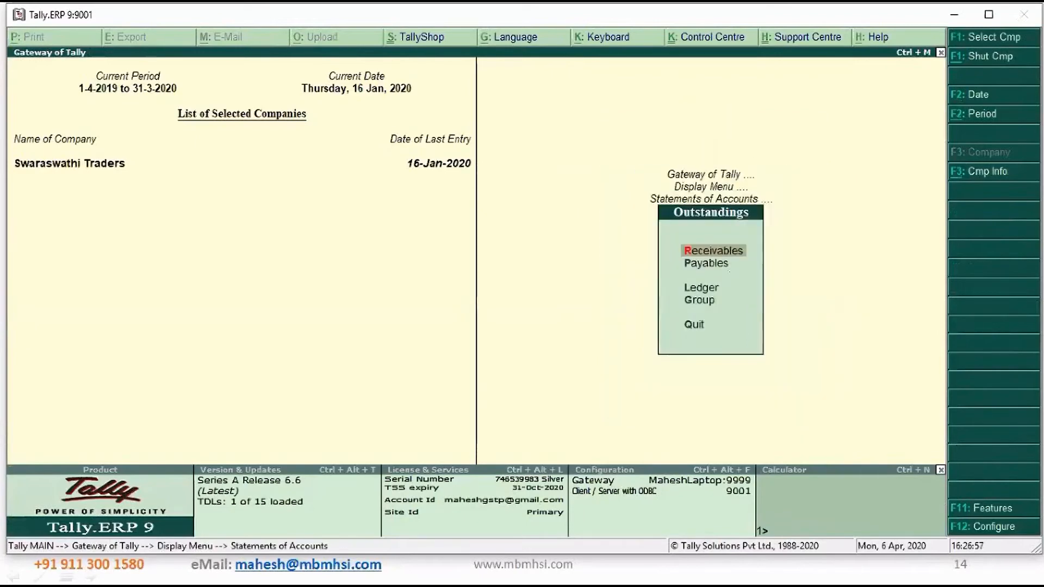
{"action": "key", "text": "Down"}
{"action": "key", "text": "Down"}
{"action": "key", "text": "Return"}
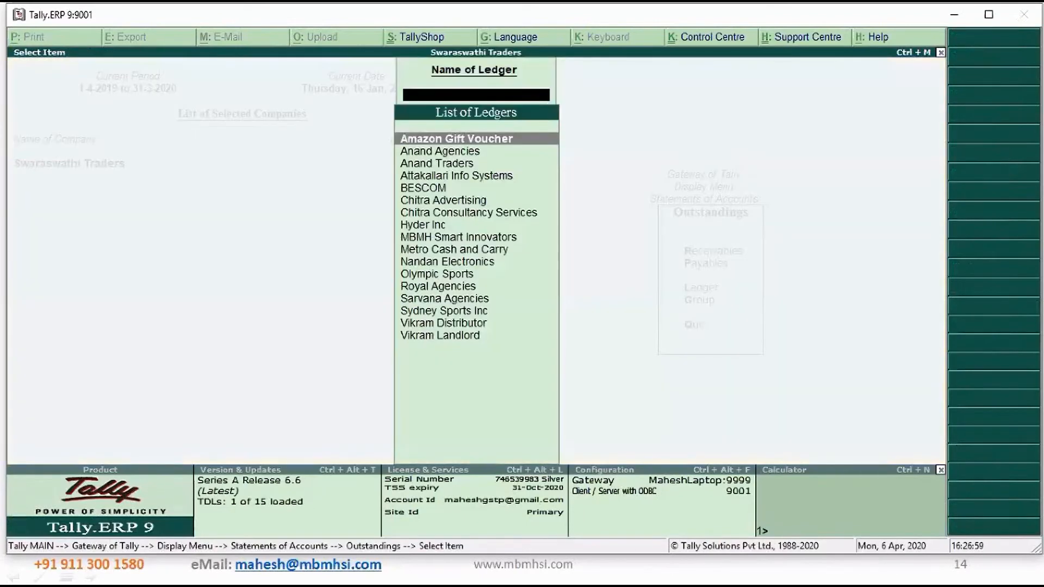
{"action": "type", "text": "Ro"}
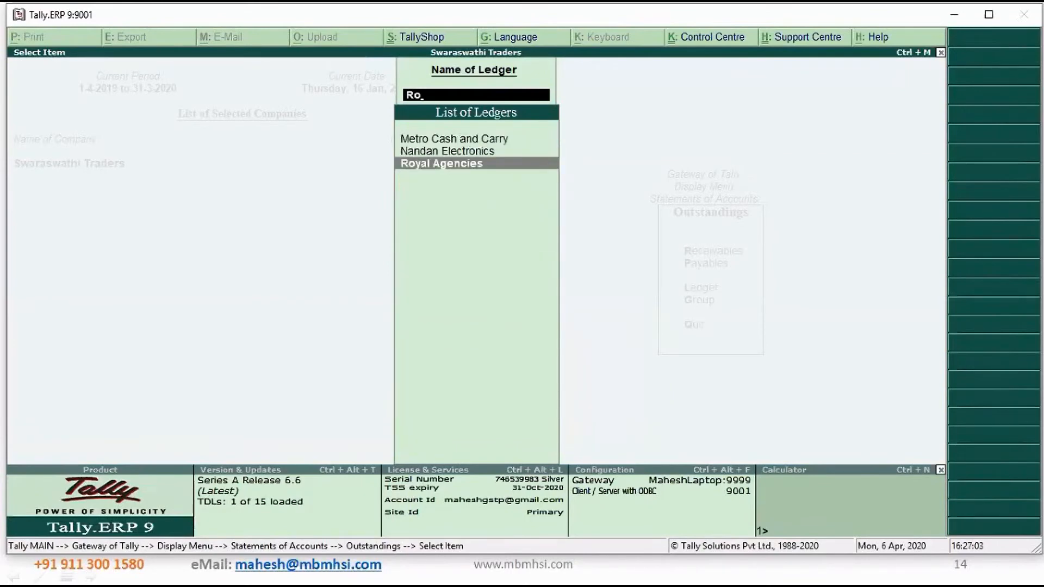
{"action": "key", "text": "Return"}
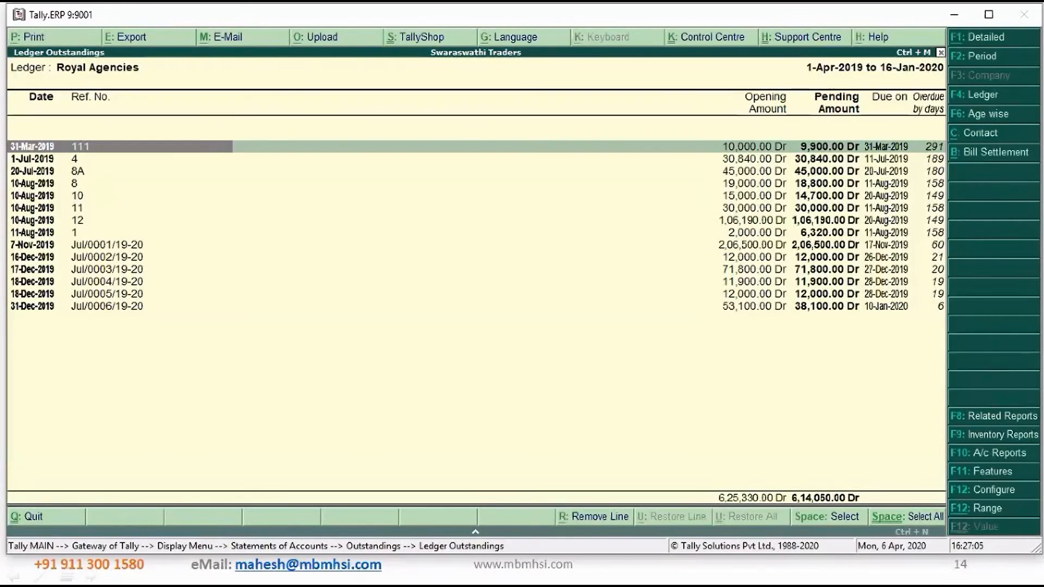
Examine the pending amounts, due dates and overdue days of the Royal Agencies bills, then return to Statements of Accounts.
{"action": "key", "text": "Down"}
{"action": "key", "text": "Down"}
{"action": "key", "text": "Down"}
{"action": "key", "text": "Down"}
{"action": "key", "text": "Down"}
{"action": "key", "text": "Down"}
{"action": "key", "text": "Down"}
{"action": "key", "text": "Down"}
{"action": "key", "text": "Down"}
{"action": "key", "text": "Down"}
{"action": "key", "text": "Down"}
{"action": "key", "text": "Down"}
{"action": "key", "text": "Down"}
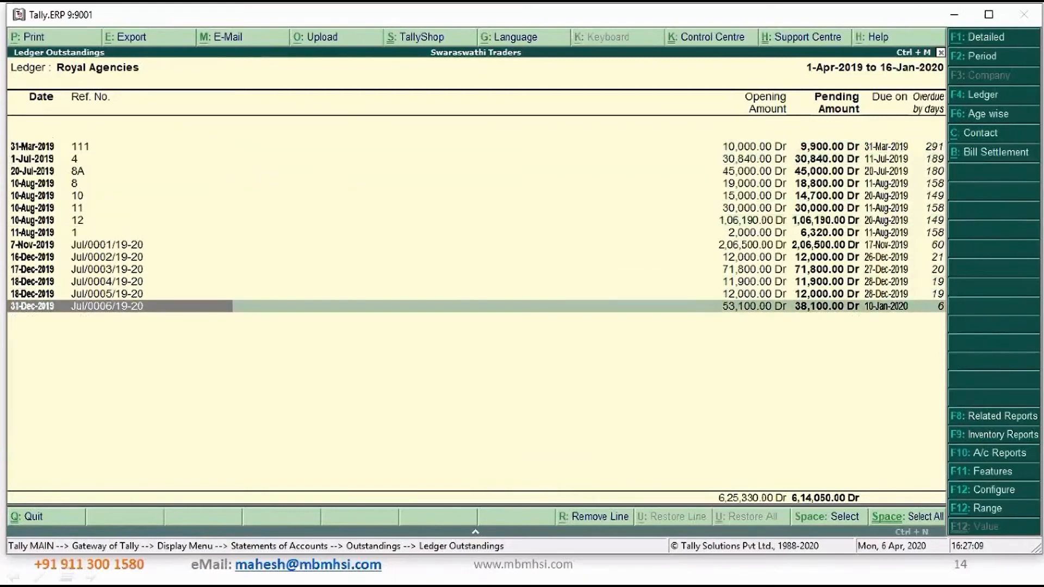
{"action": "key", "text": "Up"}
{"action": "key", "text": "Up"}
{"action": "key", "text": "Up"}
{"action": "key", "text": "Up"}
{"action": "key", "text": "Up"}
{"action": "key", "text": "Up"}
{"action": "key", "text": "Up"}
{"action": "key", "text": "Up"}
{"action": "key", "text": "Up"}
{"action": "key", "text": "Up"}
{"action": "key", "text": "Up"}
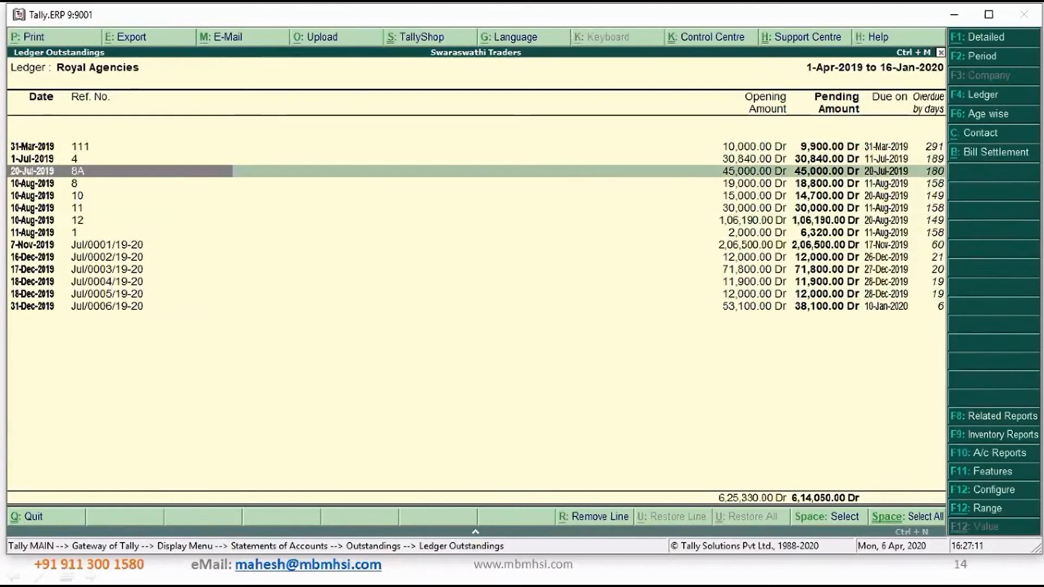
{"action": "key", "text": "Up"}
{"action": "key", "text": "Up"}
{"action": "key", "text": "Escape"}
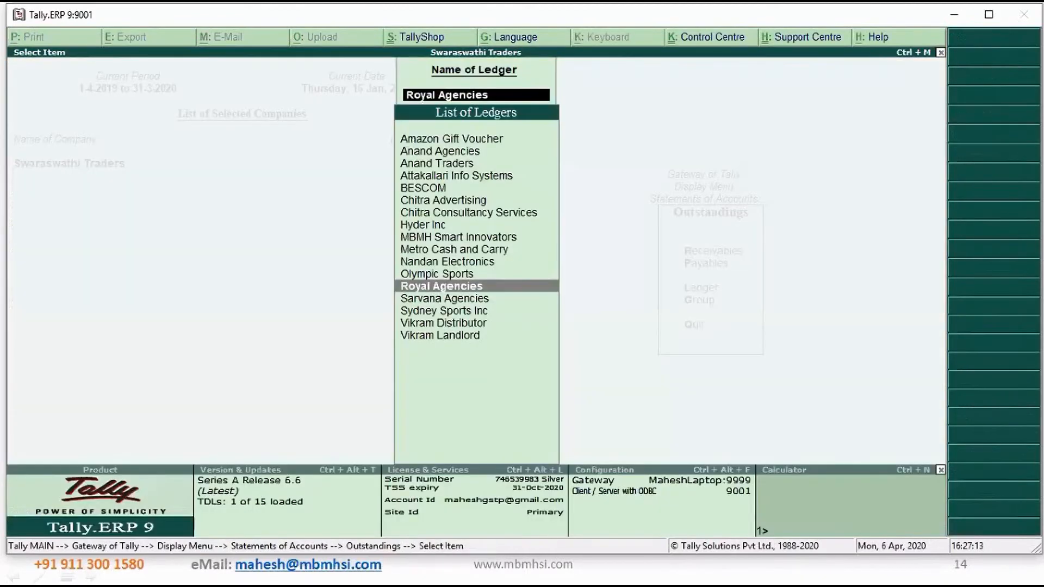
{"action": "key", "text": "Escape"}
{"action": "key", "text": "Escape"}
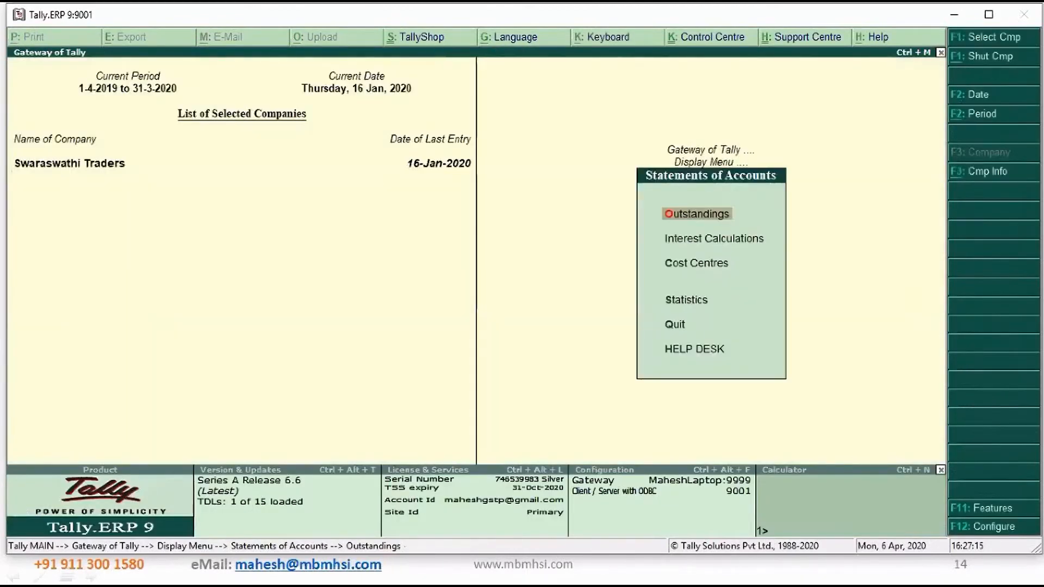
Display the ledger interest calculation report for Royal Agencies.
{"action": "key", "text": "Down"}
{"action": "key", "text": "Return"}
{"action": "key", "text": "Down"}
{"action": "key", "text": "Down"}
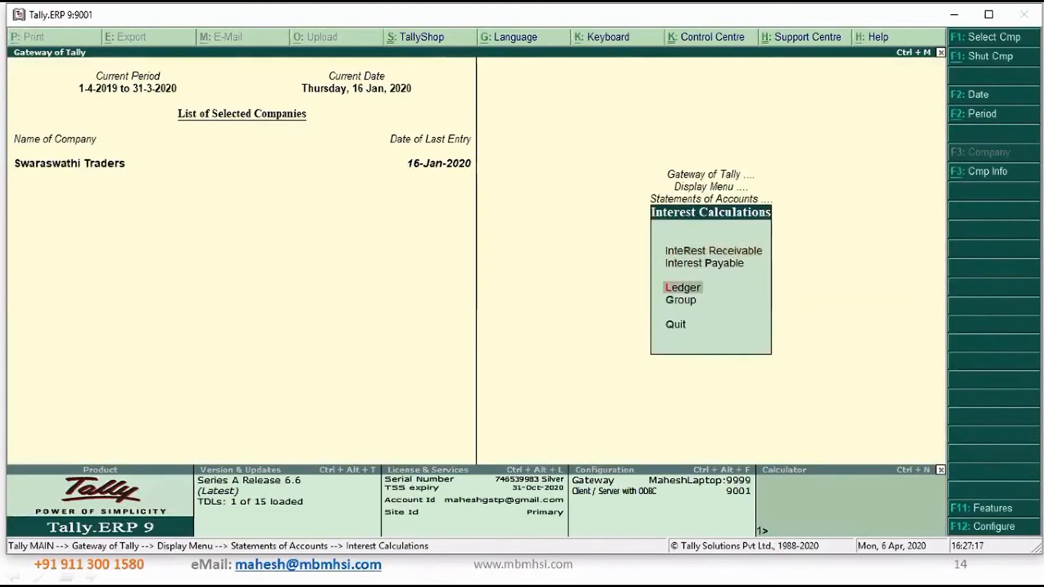
{"action": "key", "text": "Return"}
{"action": "key", "text": "Return"}
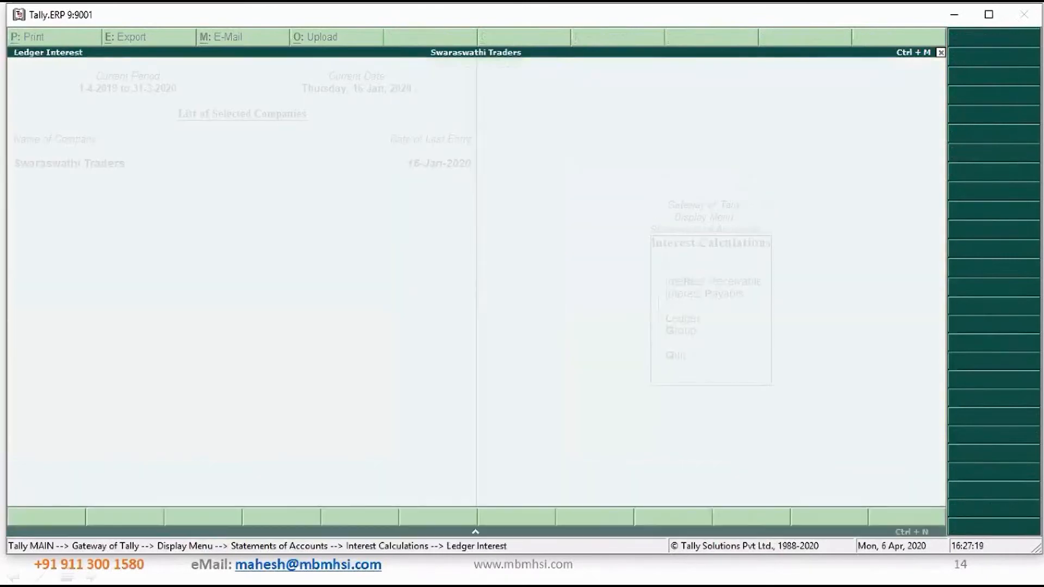
Expand the interest breakdown of bill Jul/0006/19-20 in the interest report and examine its period, days and rate.
{"action": "key", "text": "Down"}
{"action": "key", "text": "Down"}
{"action": "key", "text": "Down"}
{"action": "key", "text": "Down"}
{"action": "key", "text": "Down"}
{"action": "key", "text": "Down"}
{"action": "key", "text": "Down"}
{"action": "key", "text": "Down"}
{"action": "key", "text": "Down"}
{"action": "key", "text": "Down"}
{"action": "key", "text": "Down"}
{"action": "key", "text": "Down"}
{"action": "key", "text": "Down"}
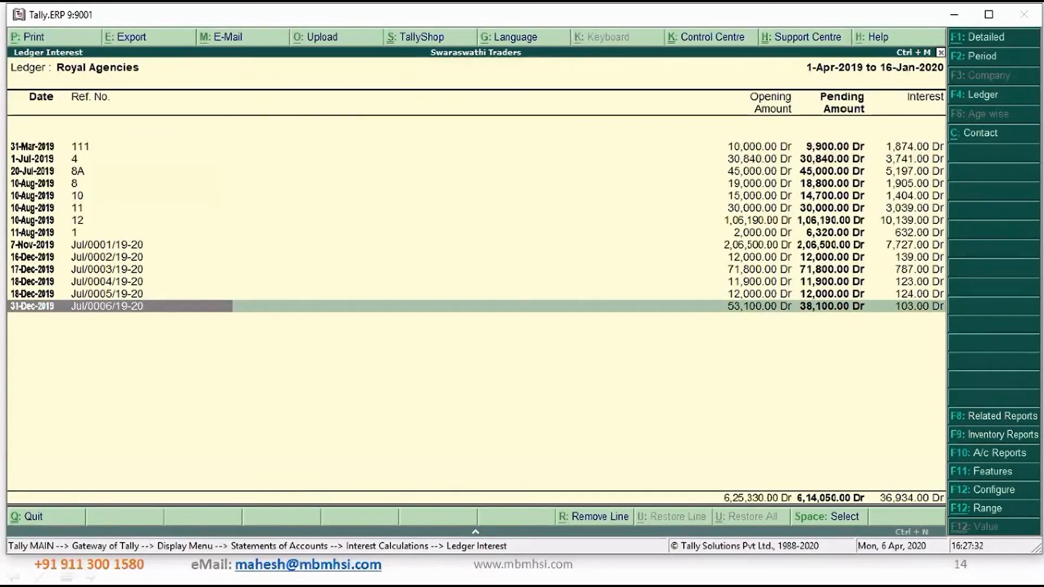
{"action": "key", "text": "shift+Return"}
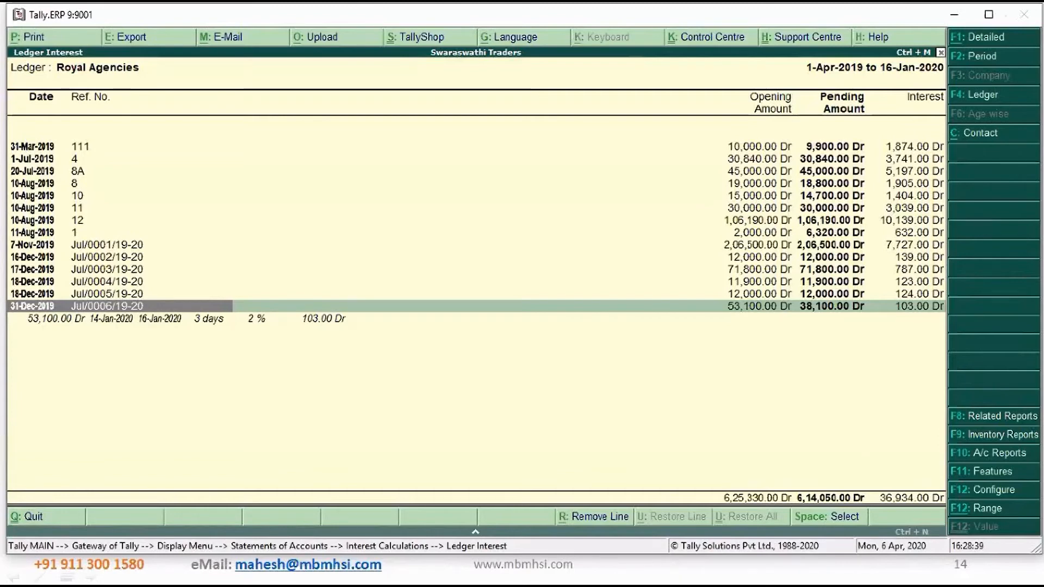
{"action": "key", "text": "alt+Tab"}
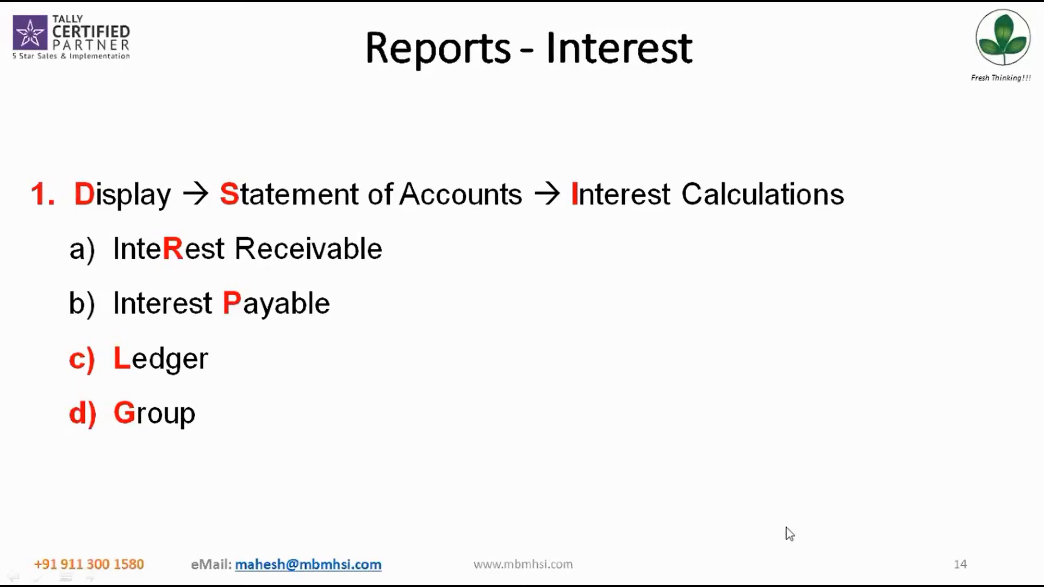
{"action": "key", "text": "alt+Tab"}
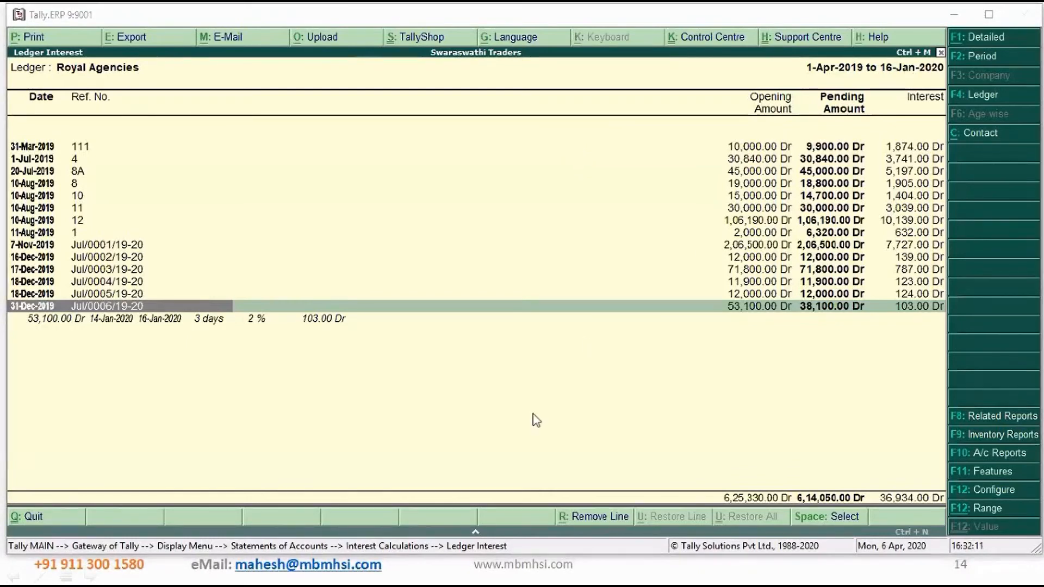
Leave the interest report and open the Royal Agencies ledger for alteration.
{"action": "key", "text": "Escape"}
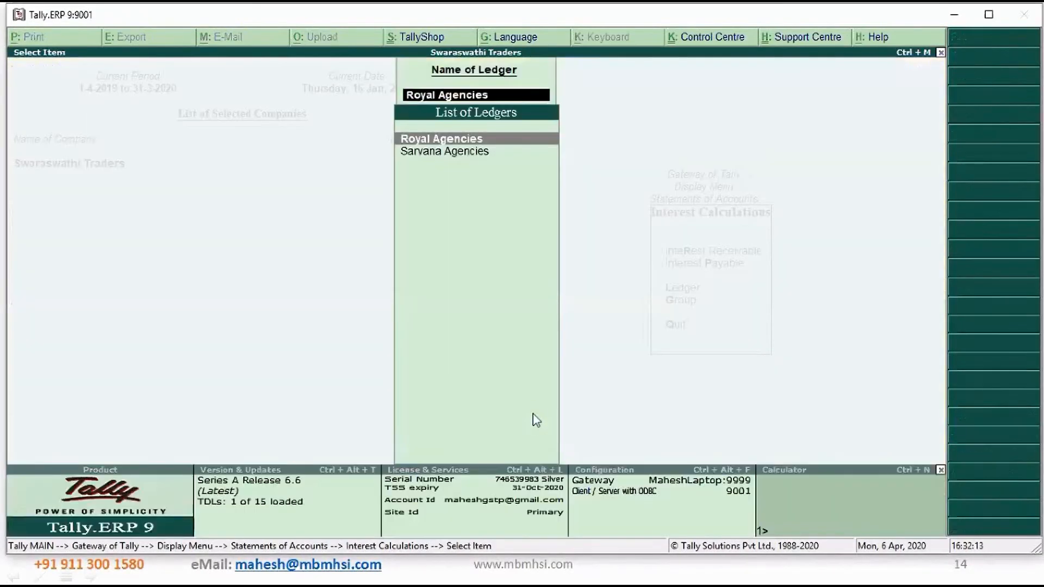
{"action": "key", "text": "Escape"}
{"action": "key", "text": "Escape"}
{"action": "key", "text": "Escape"}
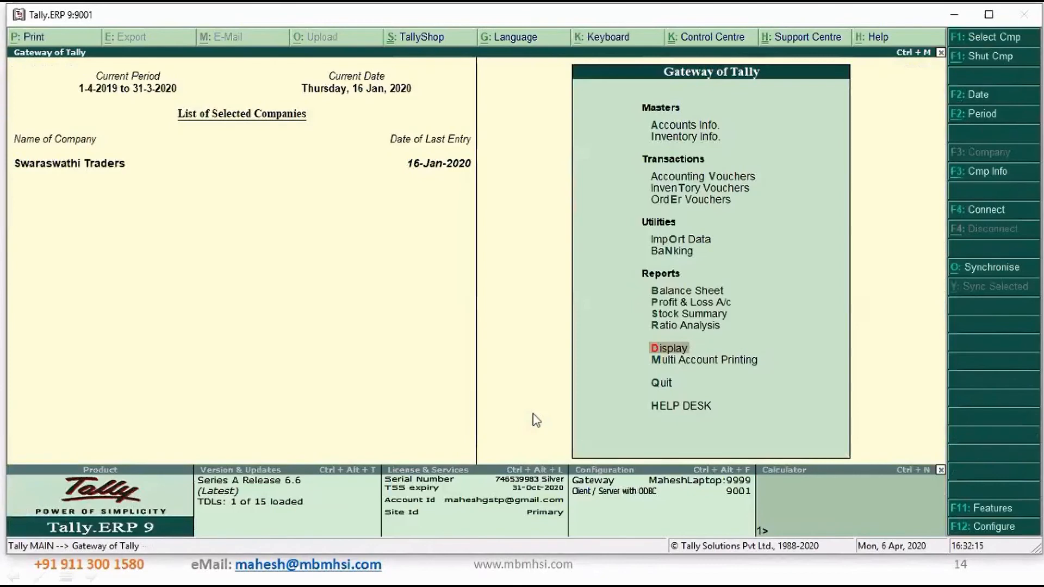
{"action": "key", "text": "a"}
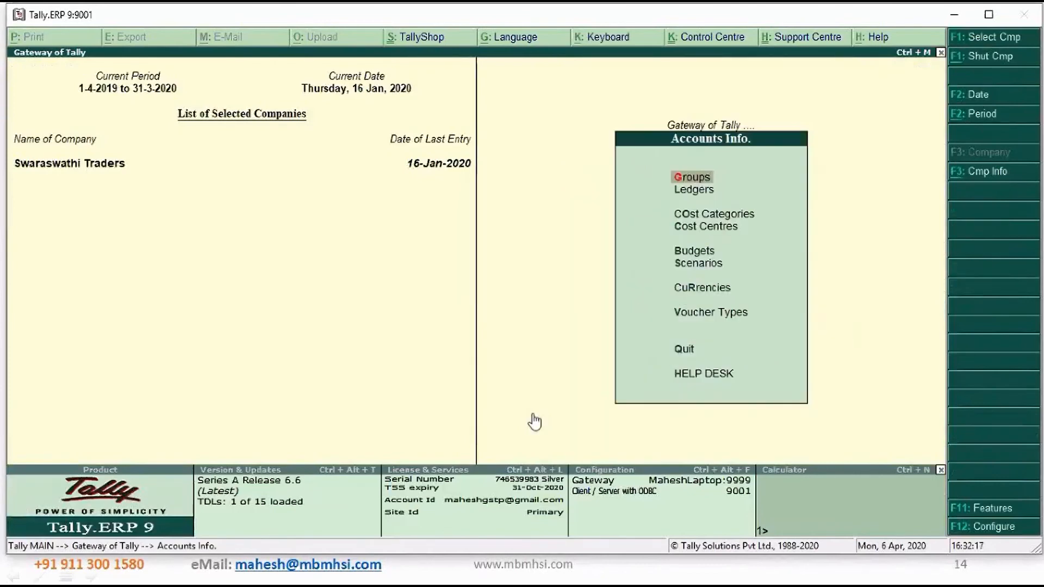
{"action": "key", "text": "Down"}
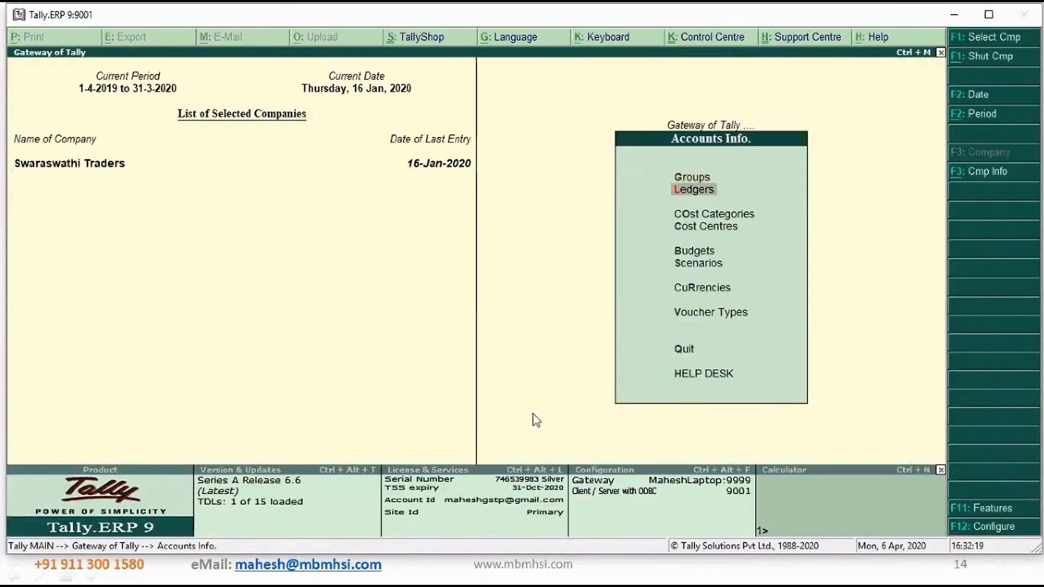
{"action": "key", "text": "Return"}
{"action": "type", "text": "a"}
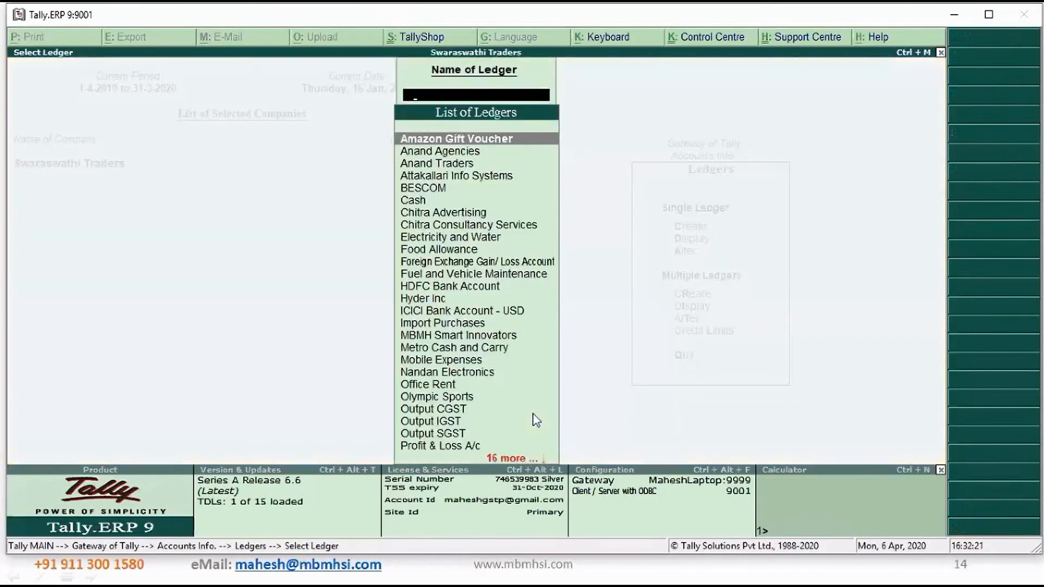
{"action": "type", "text": "Roy"}
{"action": "key", "text": "Return"}
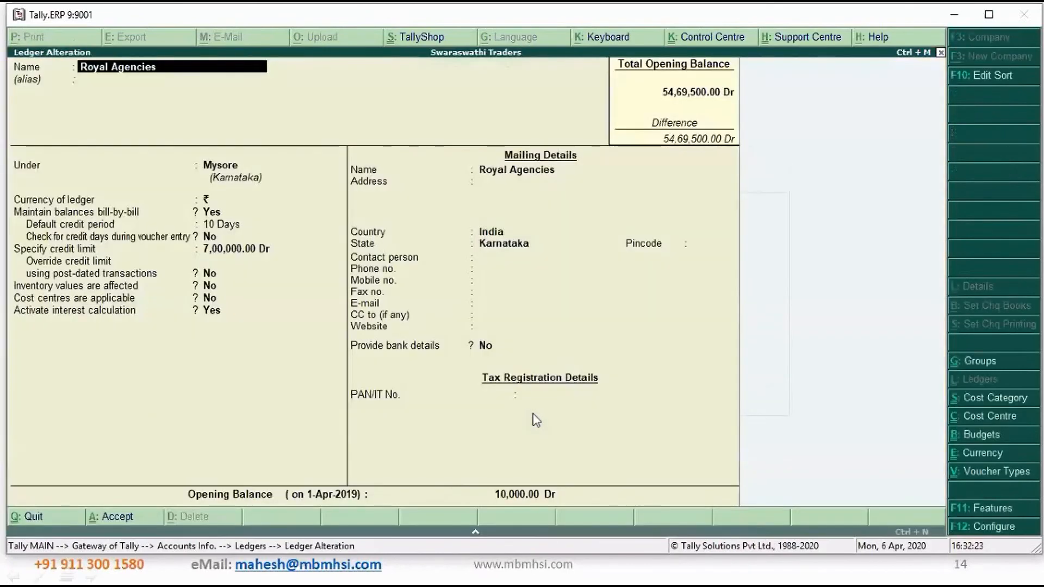
In the Royal Agencies interest parameters, allow overriding parameters for each transaction, including the advanced parameters.
{"action": "key", "text": "Return"}
{"action": "key", "text": "Return"}
{"action": "key", "text": "Return"}
{"action": "key", "text": "Return"}
{"action": "key", "text": "Return"}
{"action": "key", "text": "Return"}
{"action": "key", "text": "Return"}
{"action": "key", "text": "Return"}
{"action": "key", "text": "Return"}
{"action": "key", "text": "Return"}
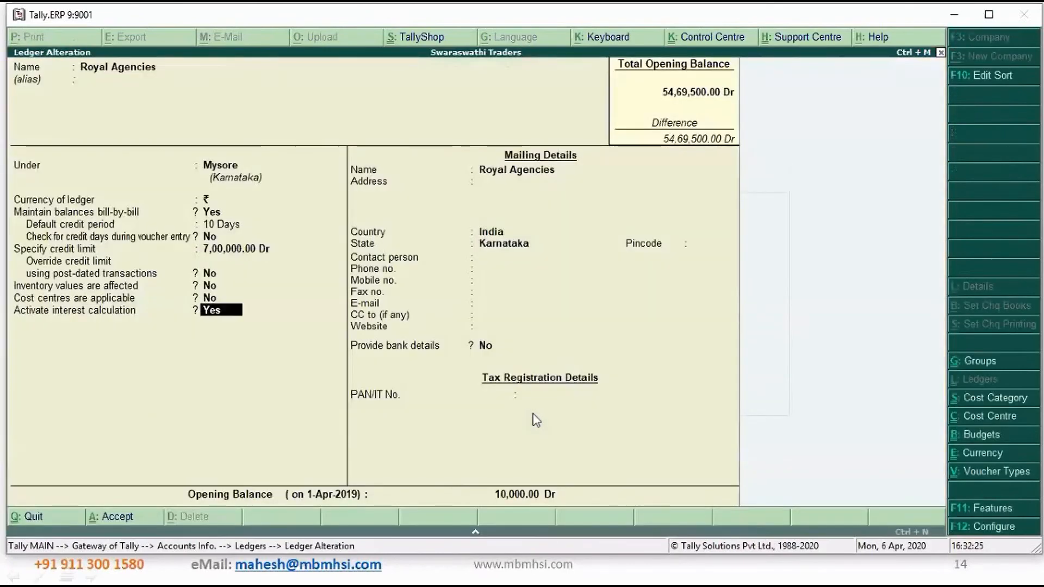
{"action": "key", "text": "Return"}
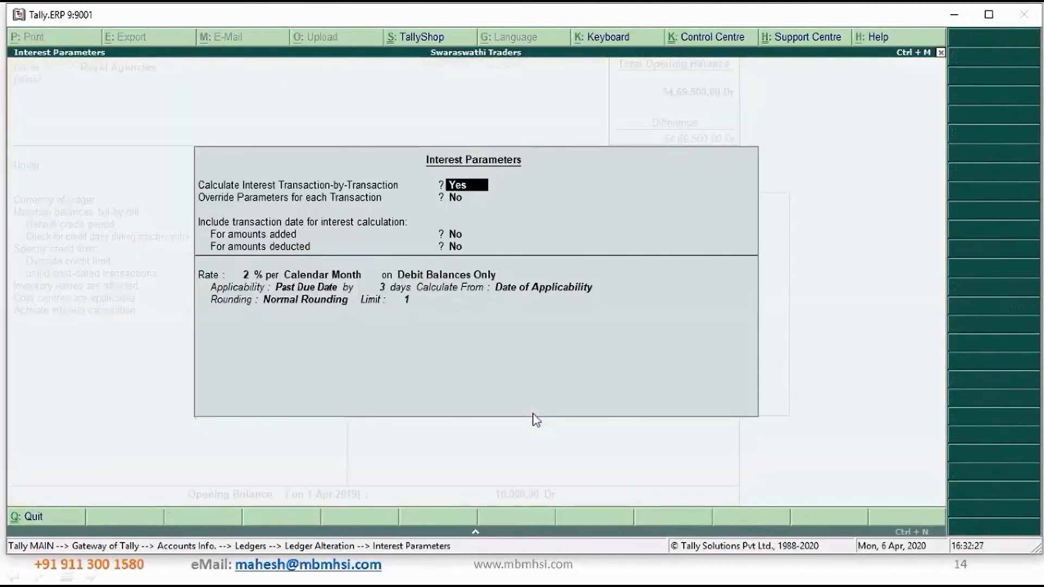
{"action": "key", "text": "Return"}
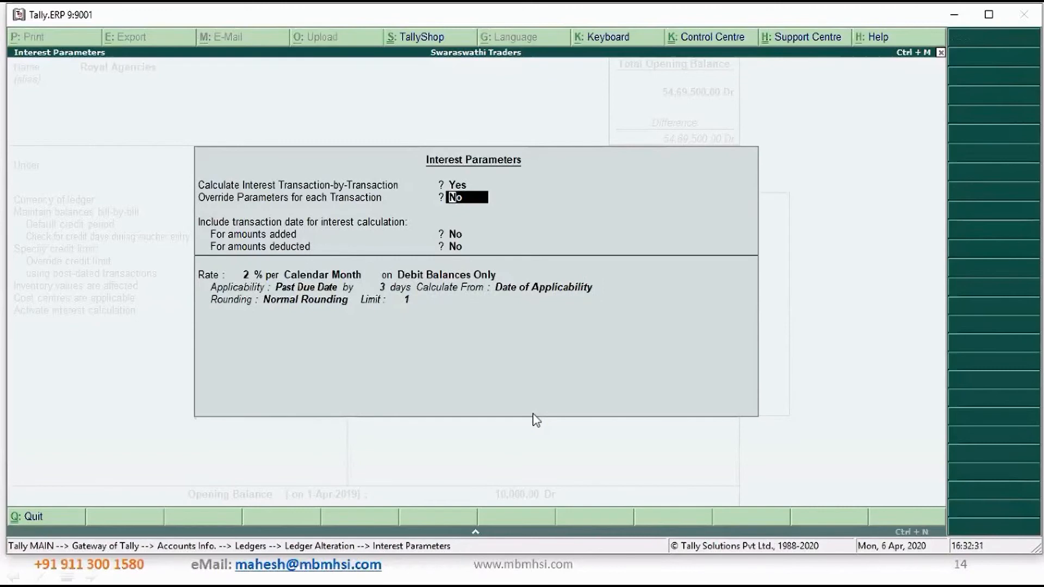
{"action": "key", "text": "y"}
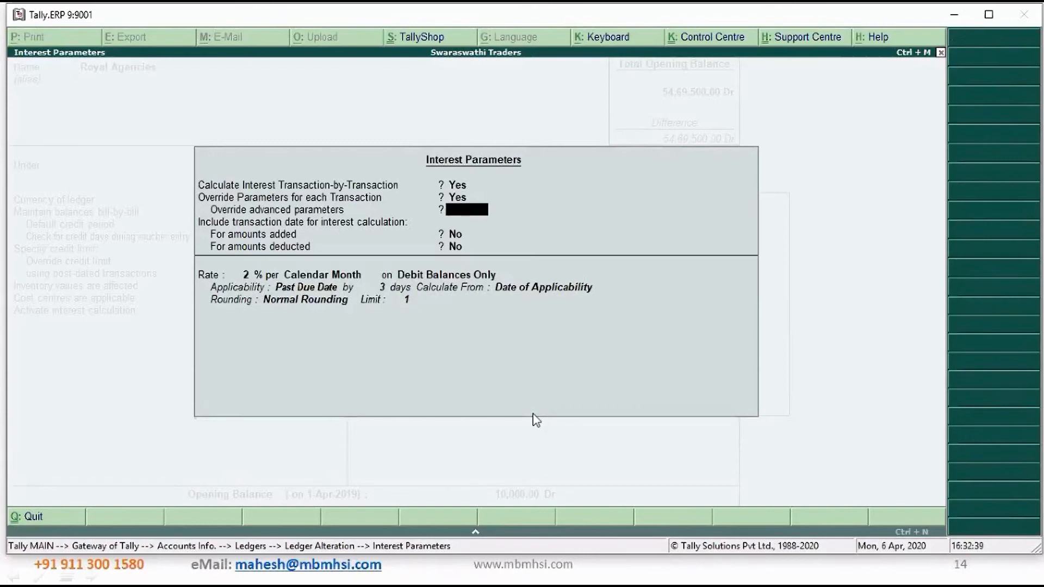
{"action": "type", "text": "y"}
{"action": "key", "text": "Return"}
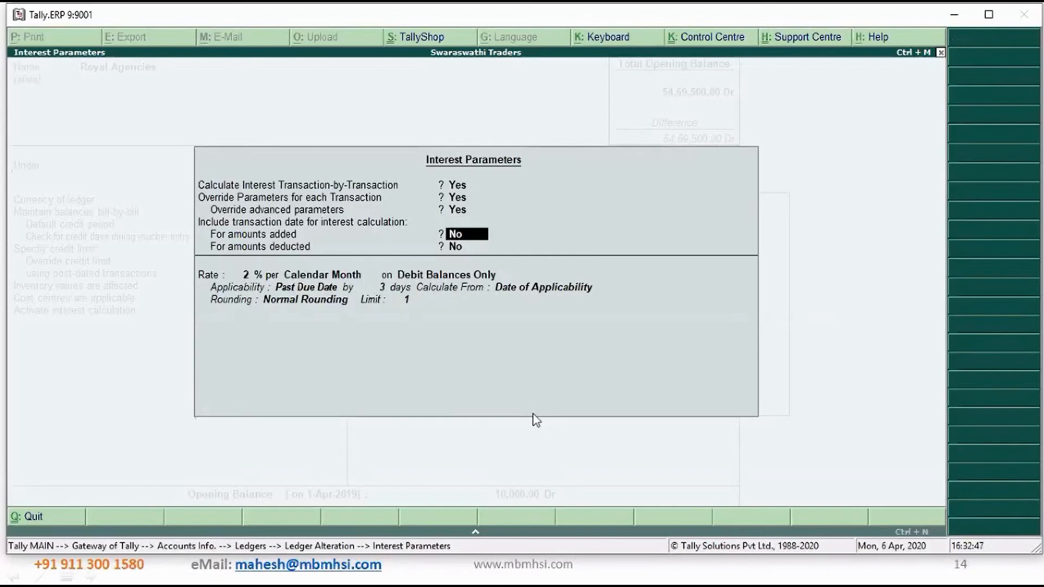
{"action": "key", "text": "ctrl+a"}
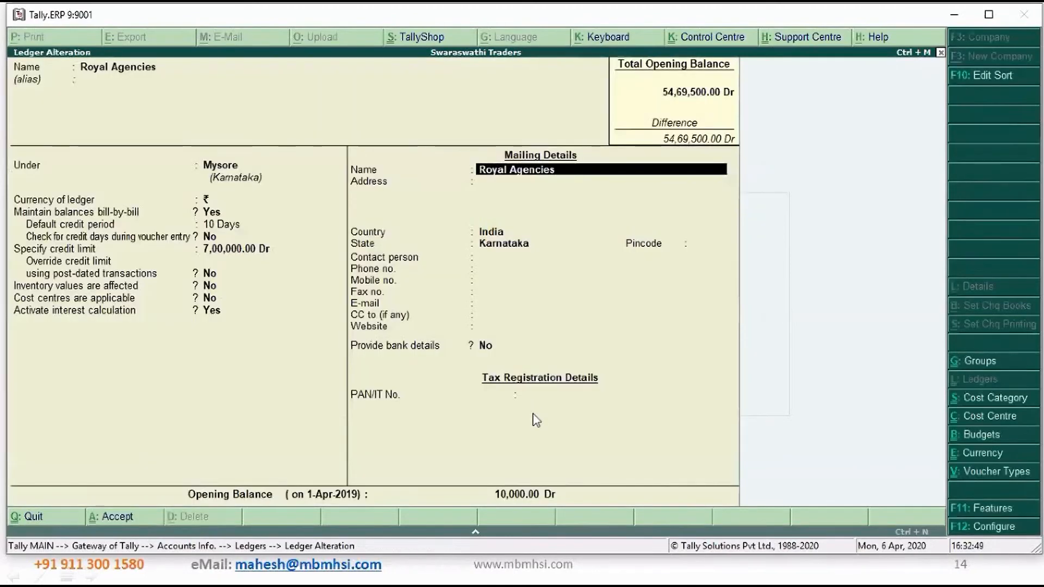
Save the Royal Agencies ledger and return to the Gateway of Tally.
{"action": "key", "text": "ctrl+a"}
{"action": "key", "text": "Escape"}
{"action": "key", "text": "Escape"}
{"action": "key", "text": "Escape"}
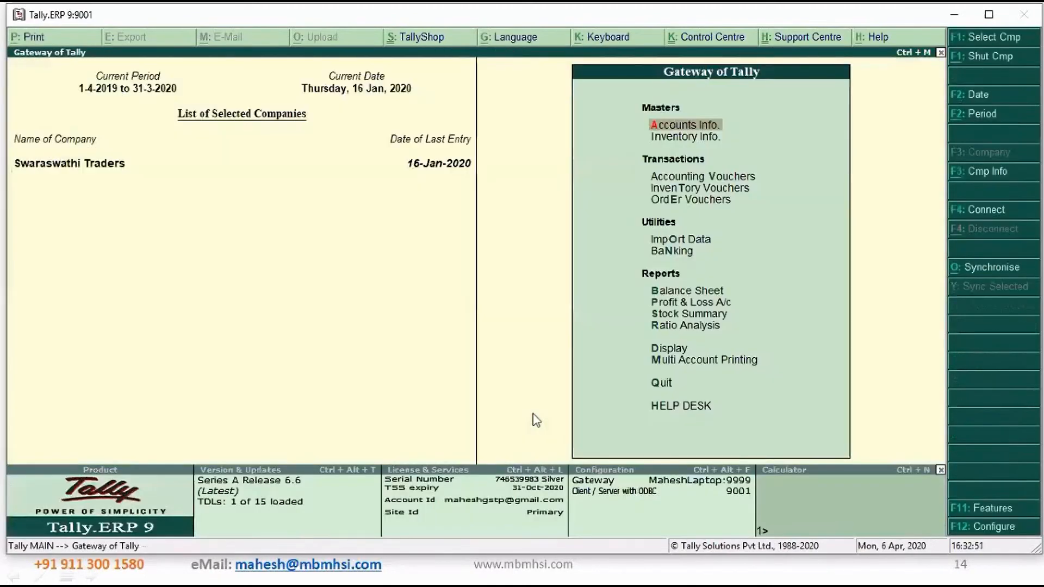
Start a Sales 19-20 voucher of class Local Sales for Royal Agencies, accepting the default party details.
{"action": "key", "text": "v"}
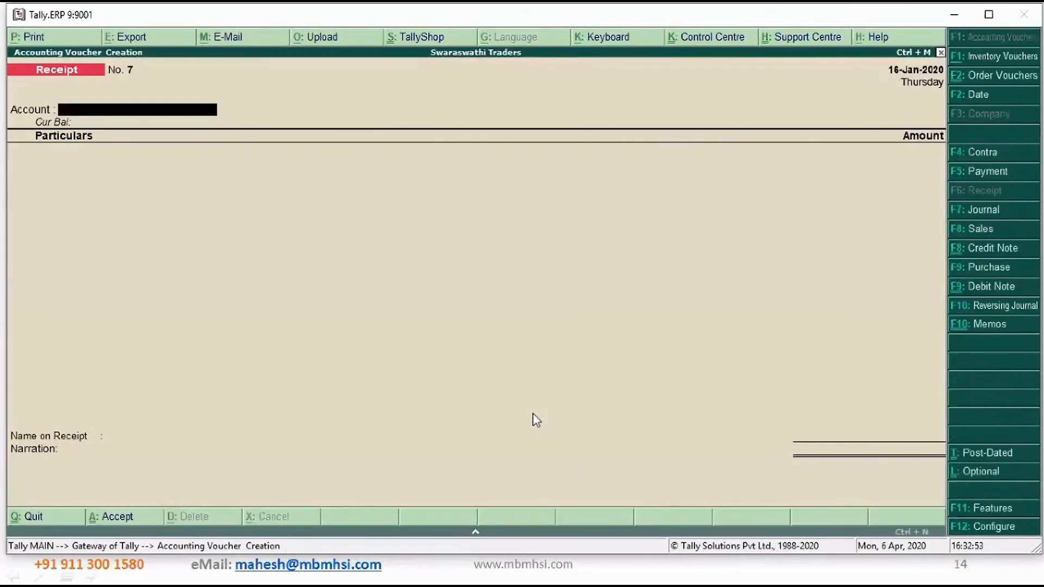
{"action": "key", "text": "F8"}
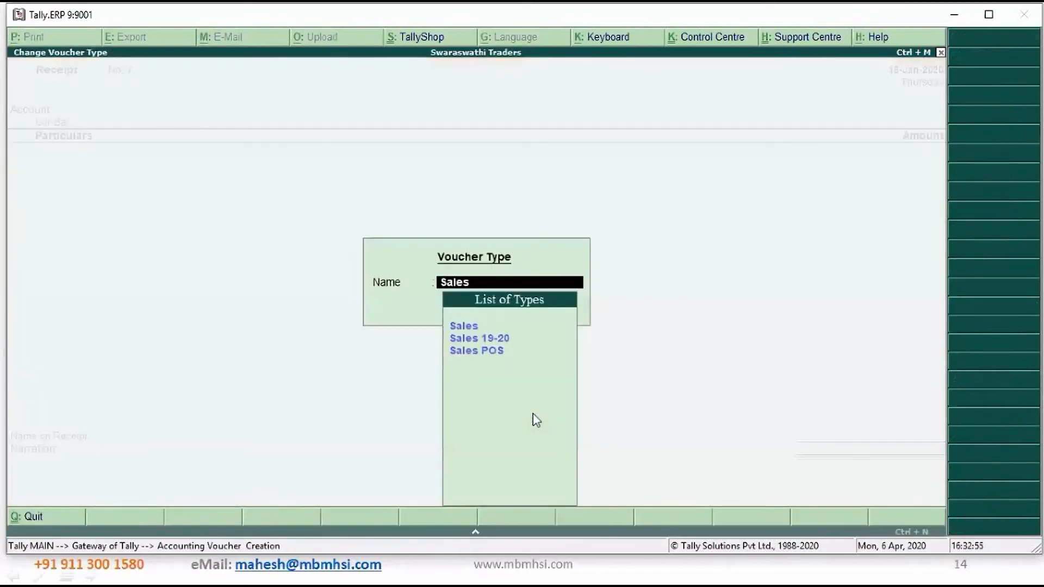
{"action": "key", "text": "Down"}
{"action": "key", "text": "Return"}
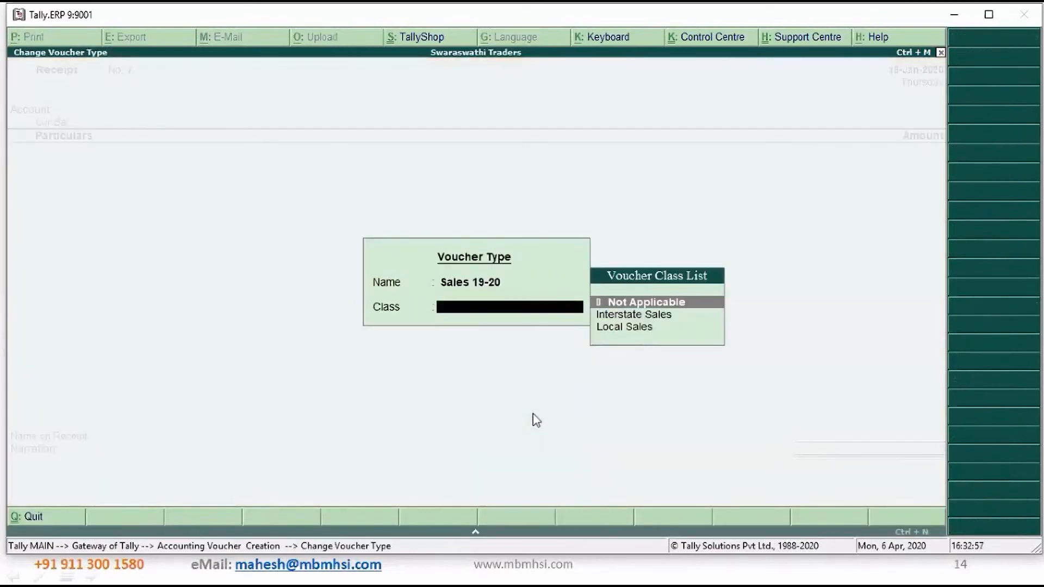
{"action": "key", "text": "Down"}
{"action": "key", "text": "Down"}
{"action": "key", "text": "Return"}
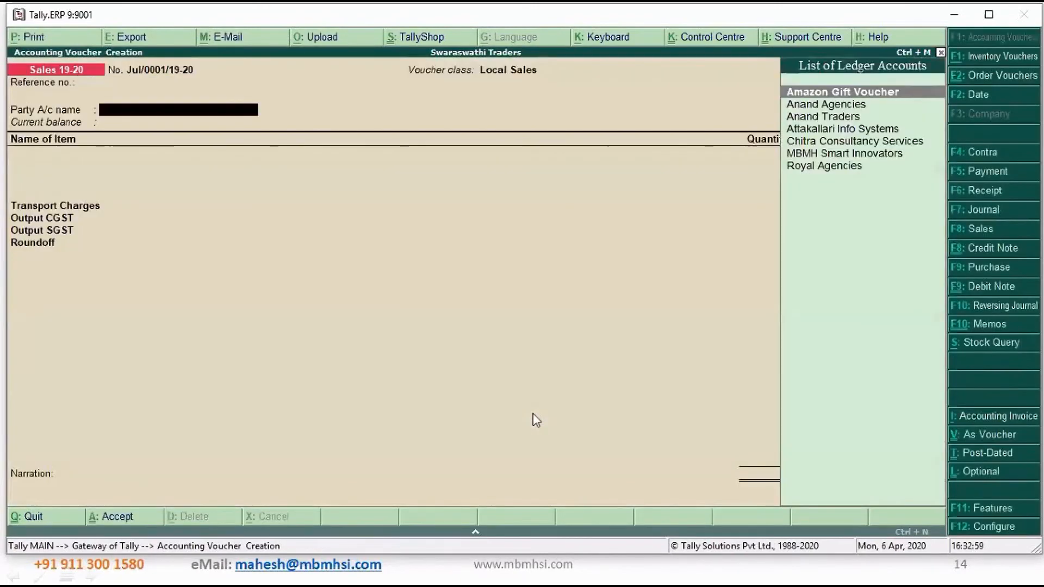
{"action": "type", "text": "ro"}
{"action": "key", "text": "Return"}
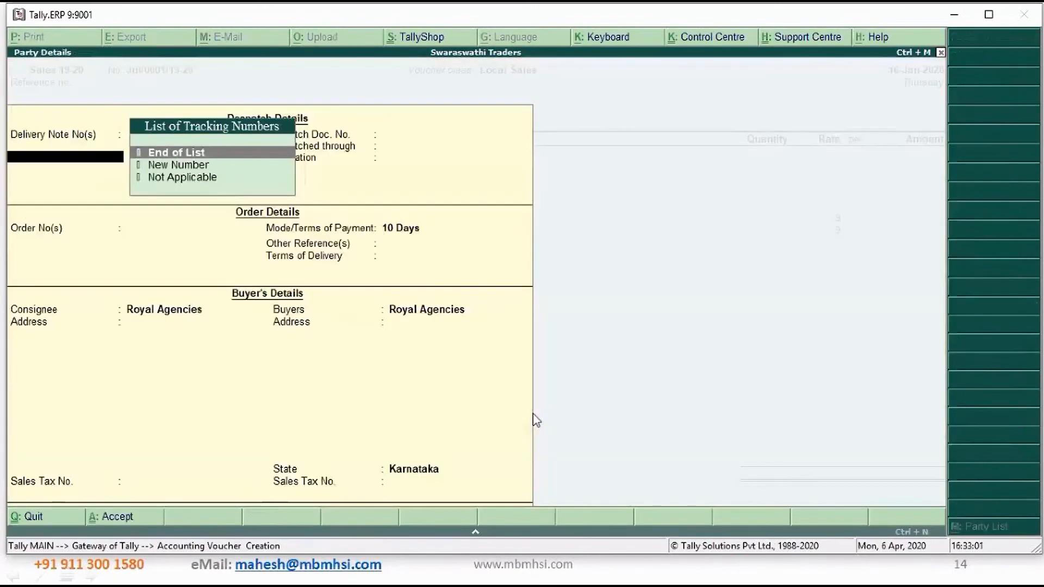
{"action": "key", "text": "ctrl+a"}
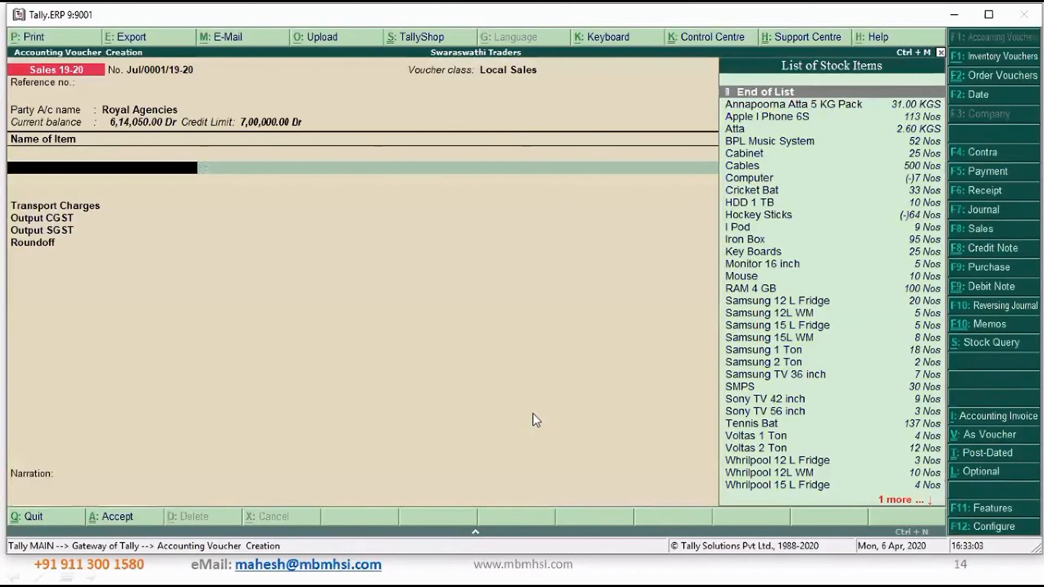
Add 2 Nos of BPL Music System at the default rate, without a description, tracking number or order number.
{"action": "key", "text": "Down"}
{"action": "key", "text": "Down"}
{"action": "key", "text": "Down"}
{"action": "key", "text": "Down"}
{"action": "key", "text": "Return"}
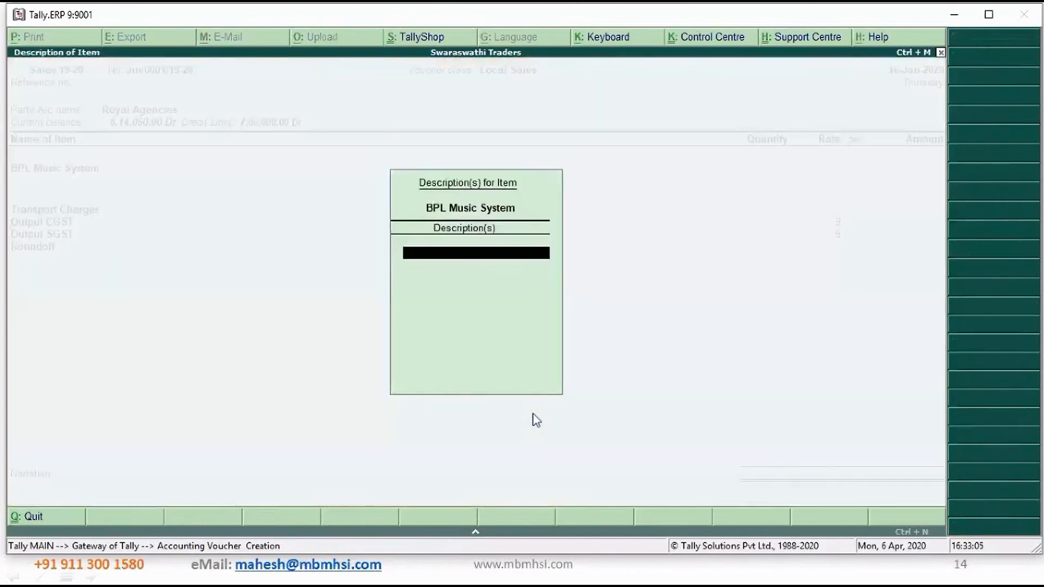
{"action": "key", "text": "Return"}
{"action": "key", "text": "Return"}
{"action": "key", "text": "Return"}
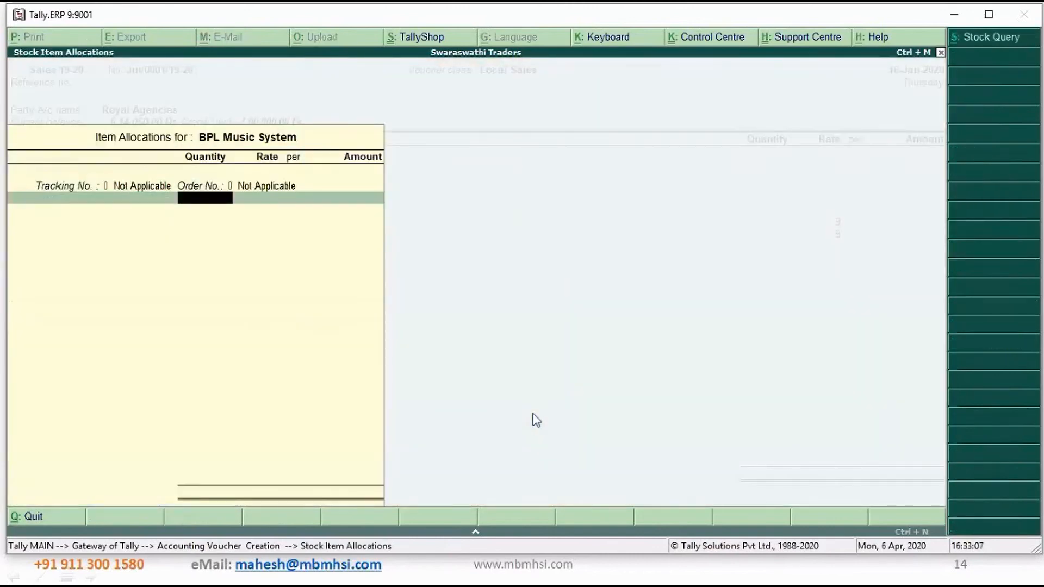
{"action": "type", "text": "2"}
{"action": "key", "text": "Return"}
{"action": "key", "text": "Return"}
{"action": "key", "text": "Return"}
{"action": "key", "text": "Return"}
{"action": "key", "text": "Return"}
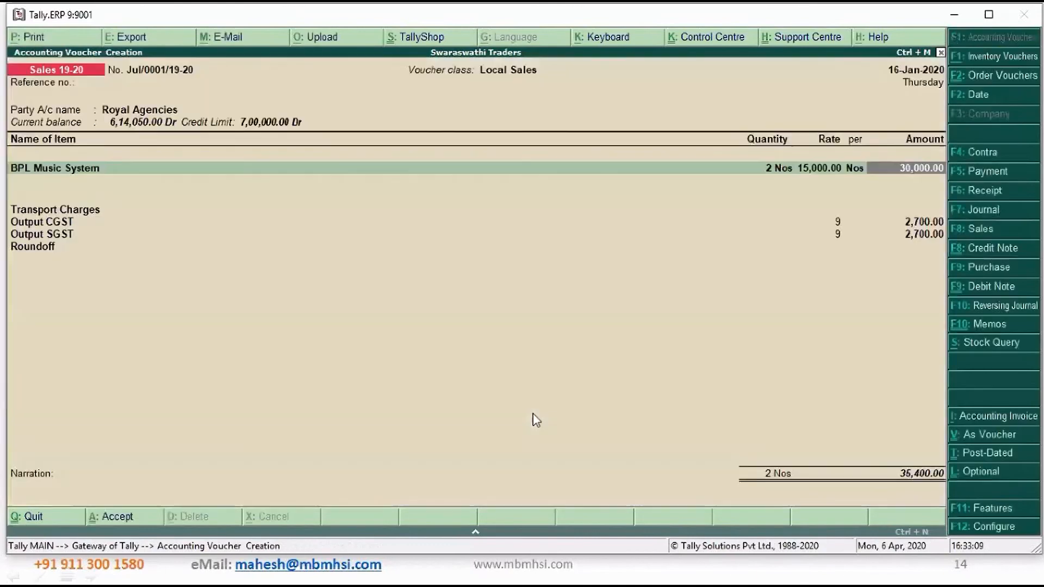
Accept the charge and tax lines and allocate the full amount to new reference Jul/0010/19-20 with 10 days' credit.
{"action": "key", "text": "Return"}
{"action": "key", "text": "Return"}
{"action": "key", "text": "Return"}
{"action": "key", "text": "Return"}
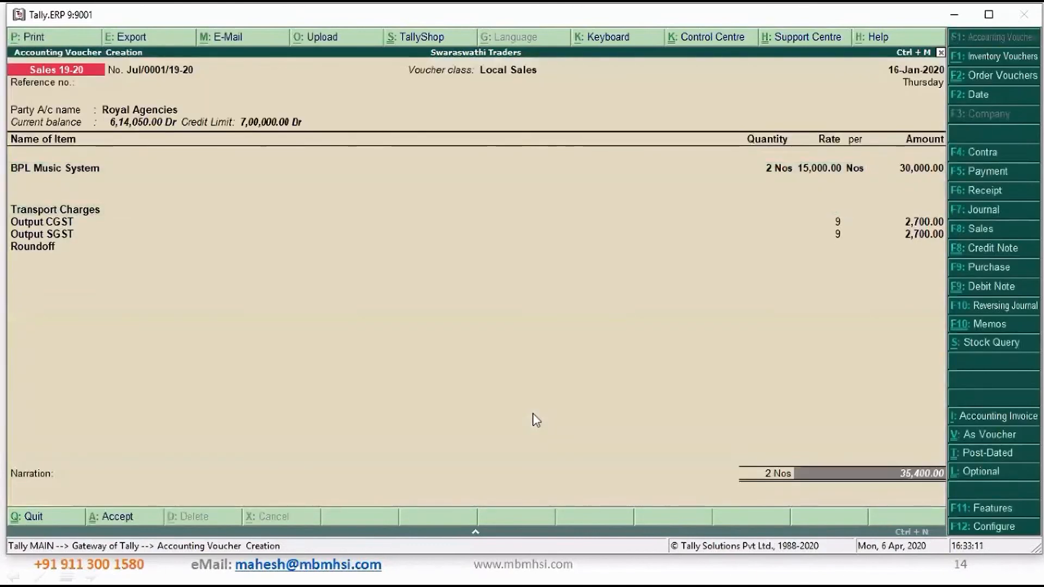
{"action": "key", "text": "Return"}
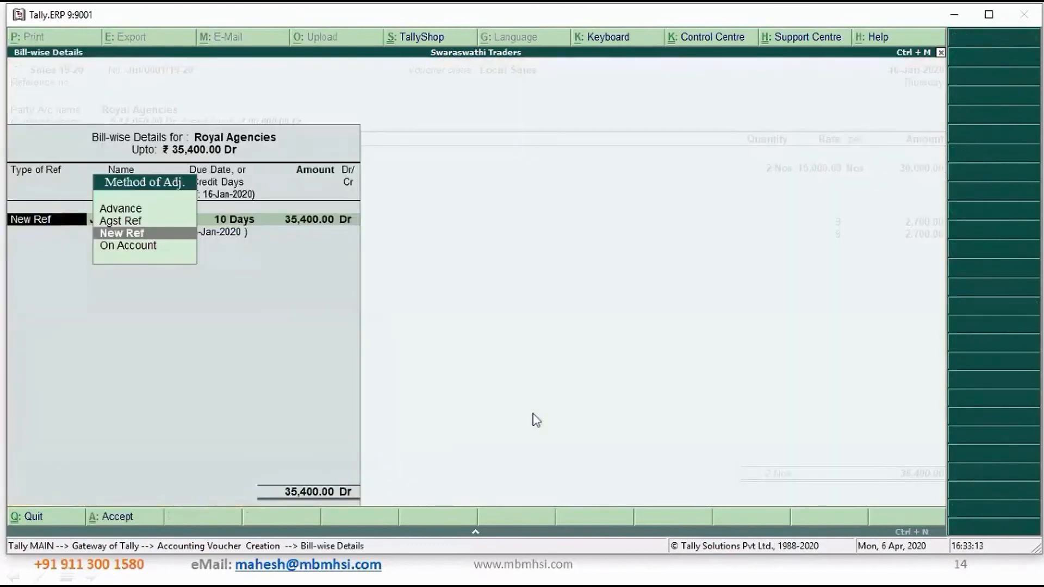
{"action": "key", "text": "Return"}
{"action": "key", "text": "Return"}
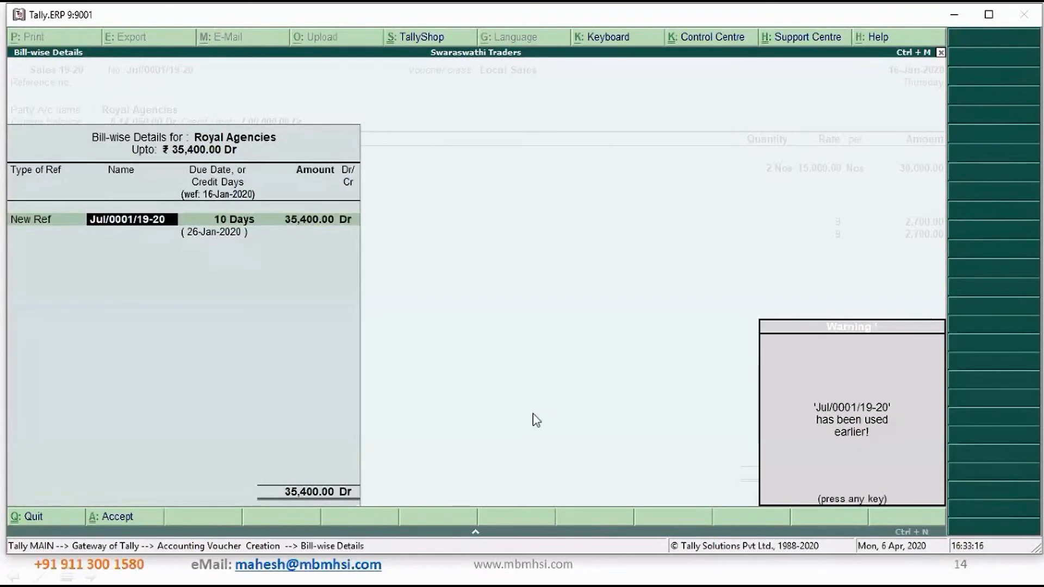
{"action": "key", "text": "Return"}
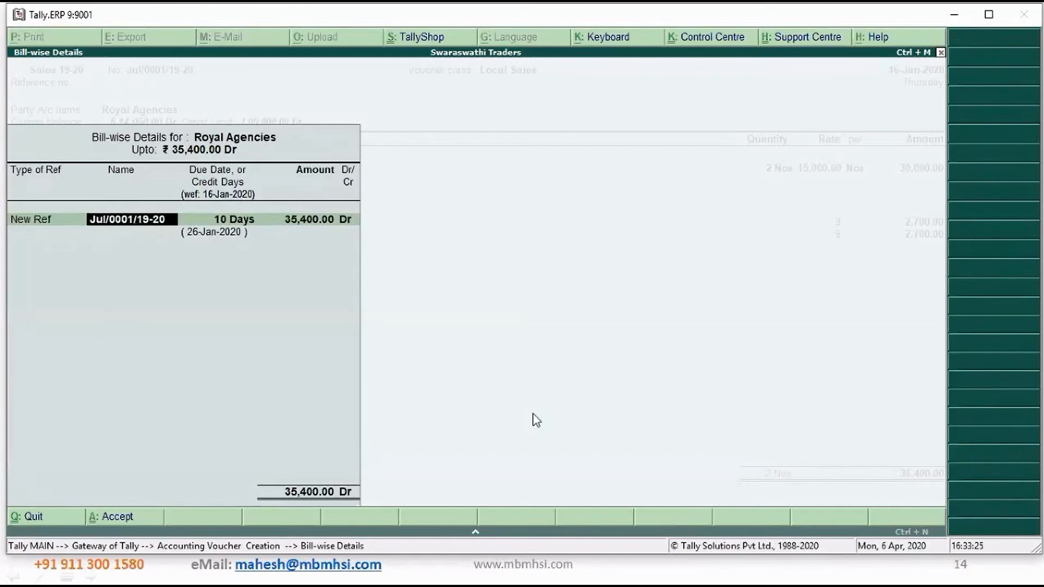
{"action": "key", "text": "BackSpace"}
{"action": "key", "text": "BackSpace"}
{"action": "type", "text": "10"}
{"action": "key", "text": "Return"}
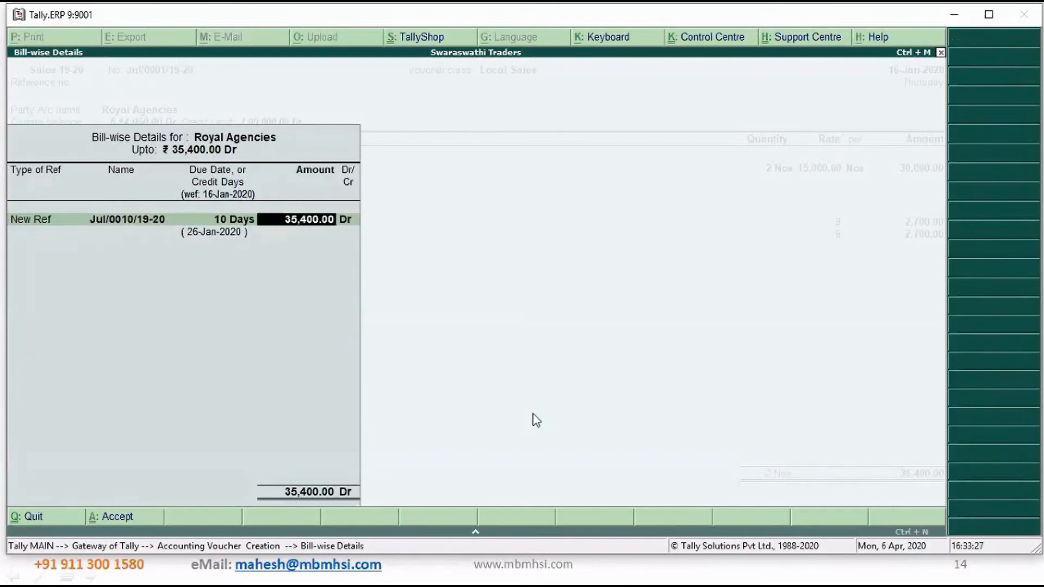
{"action": "key", "text": "Return"}
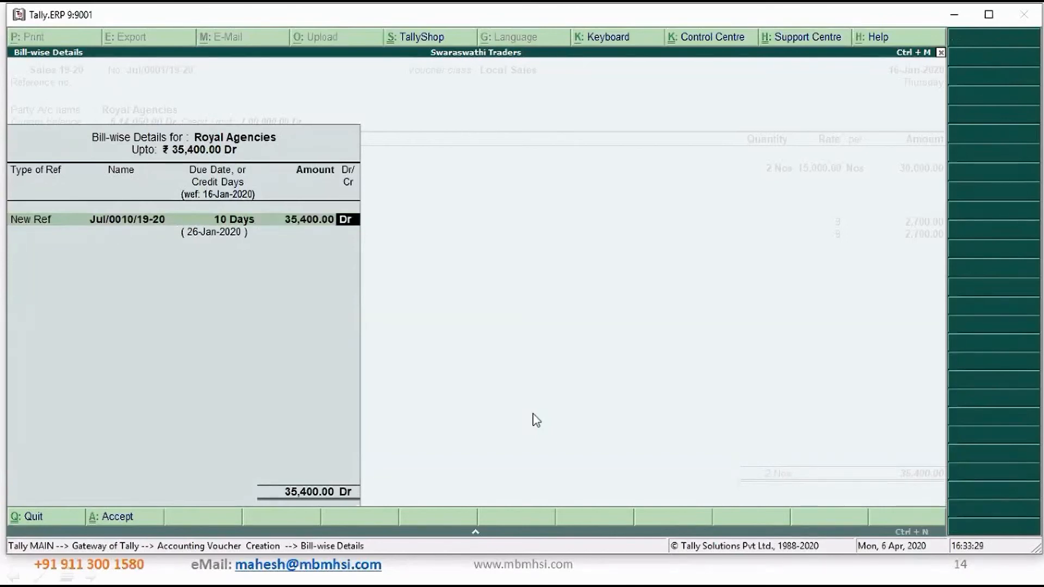
Set the bill's interest to 1.5% per Calendar Month on Debit Balances Only, with applicability Always.
{"action": "key", "text": "Return"}
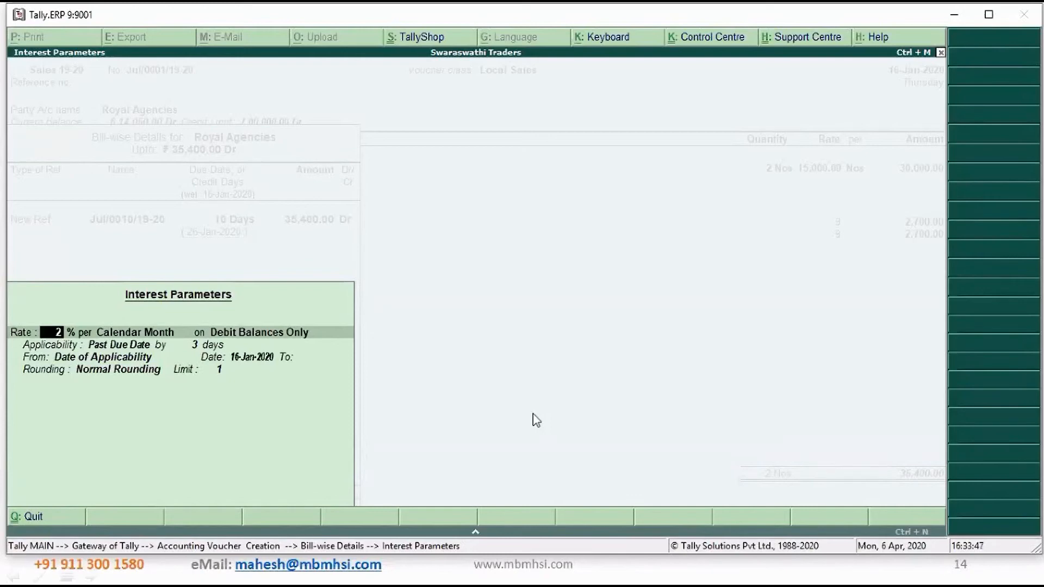
{"action": "type", "text": "1.5"}
{"action": "key", "text": "Return"}
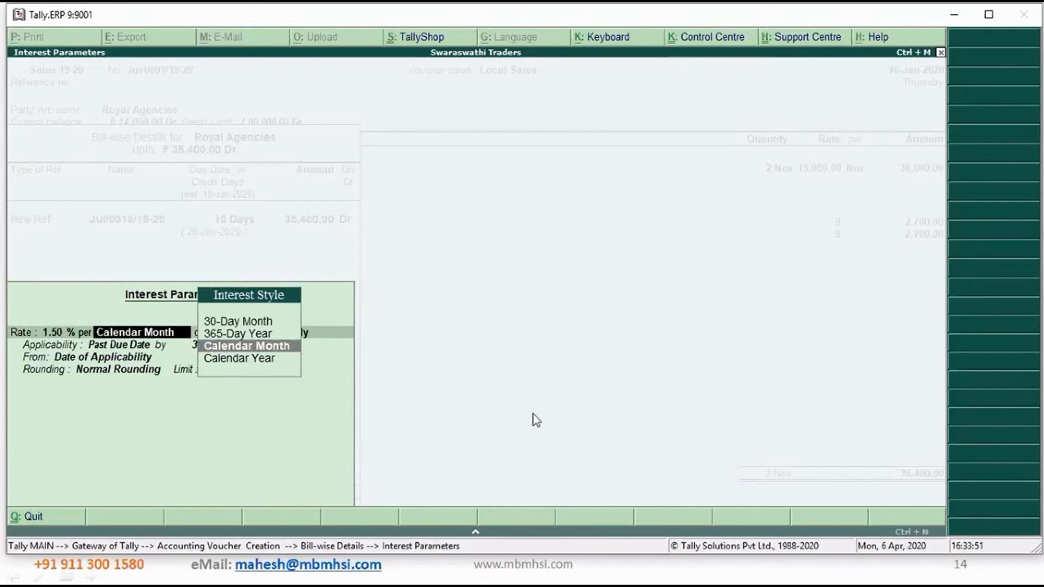
{"action": "key", "text": "Return"}
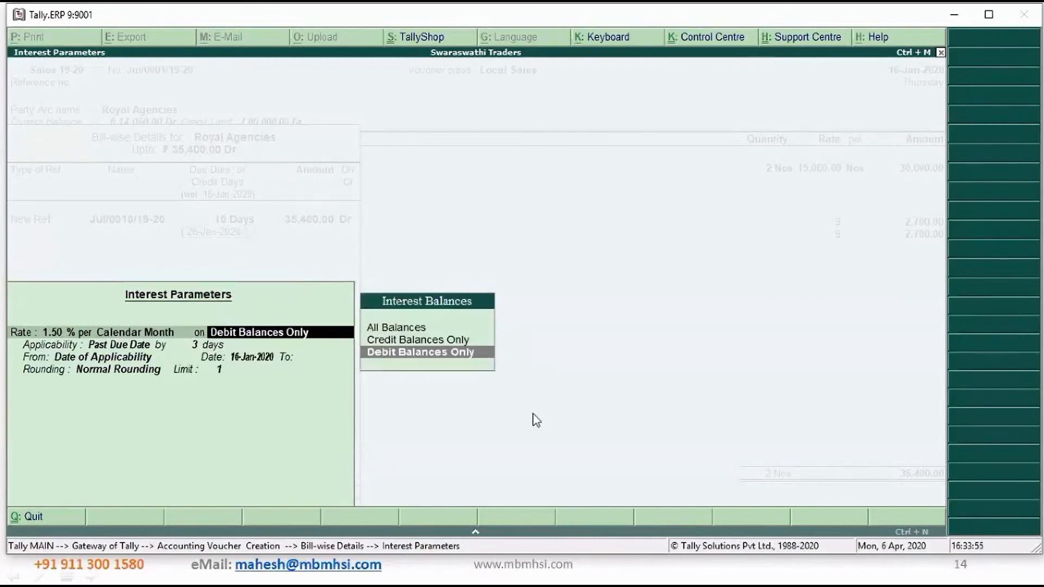
{"action": "key", "text": "Return"}
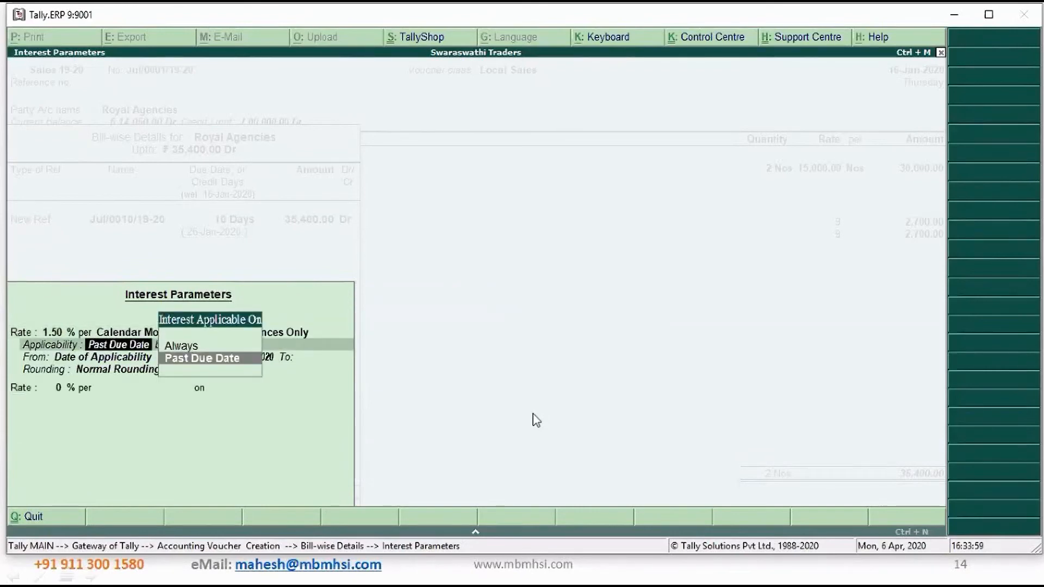
{"action": "key", "text": "Up"}
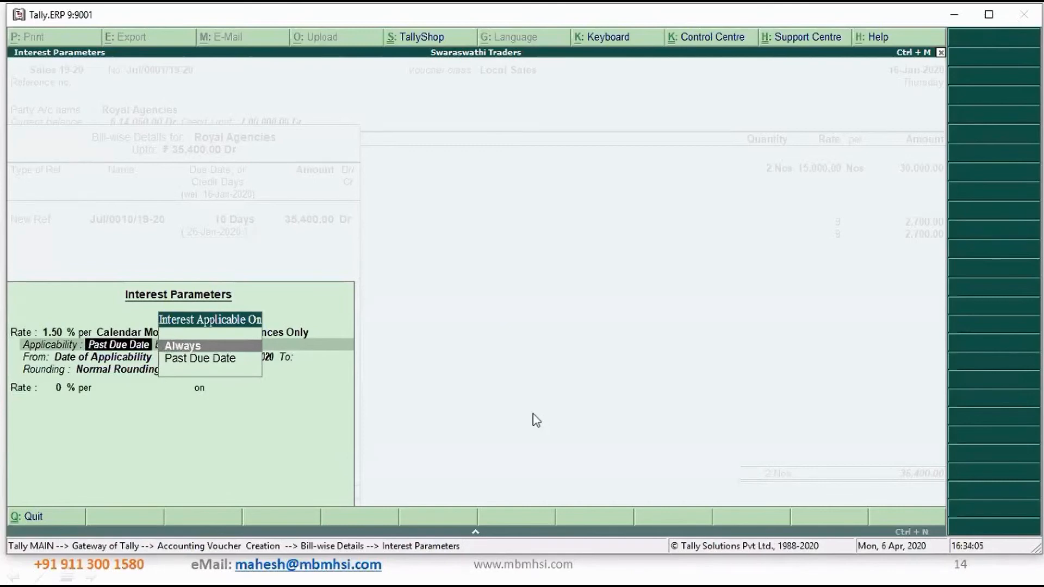
{"action": "key", "text": "Return"}
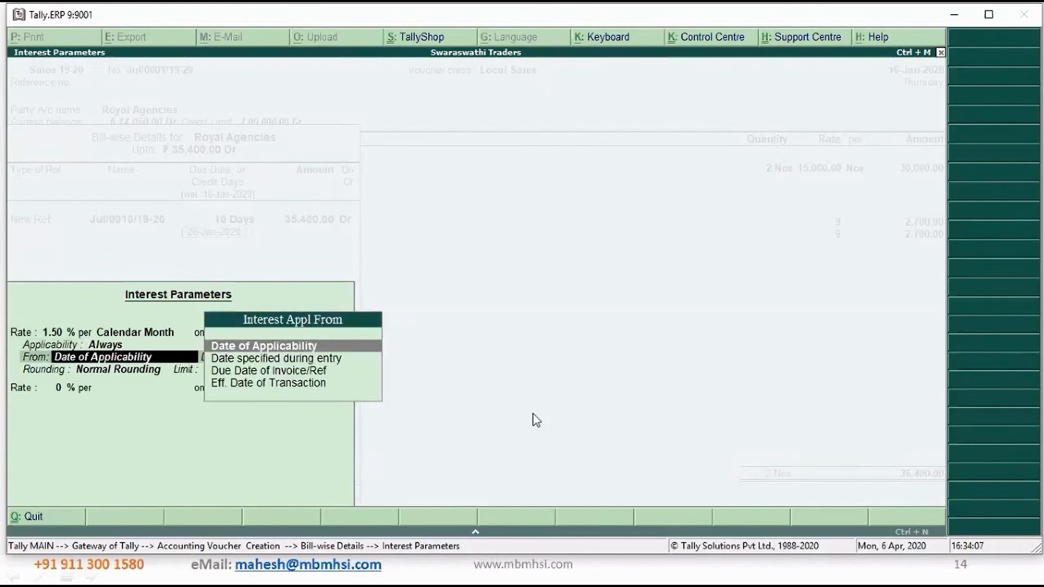
Apply the 1.5% rate from the Date of Applicability until 15-Feb-2020, keeping Normal Rounding with limit 1.
{"action": "key", "text": "Return"}
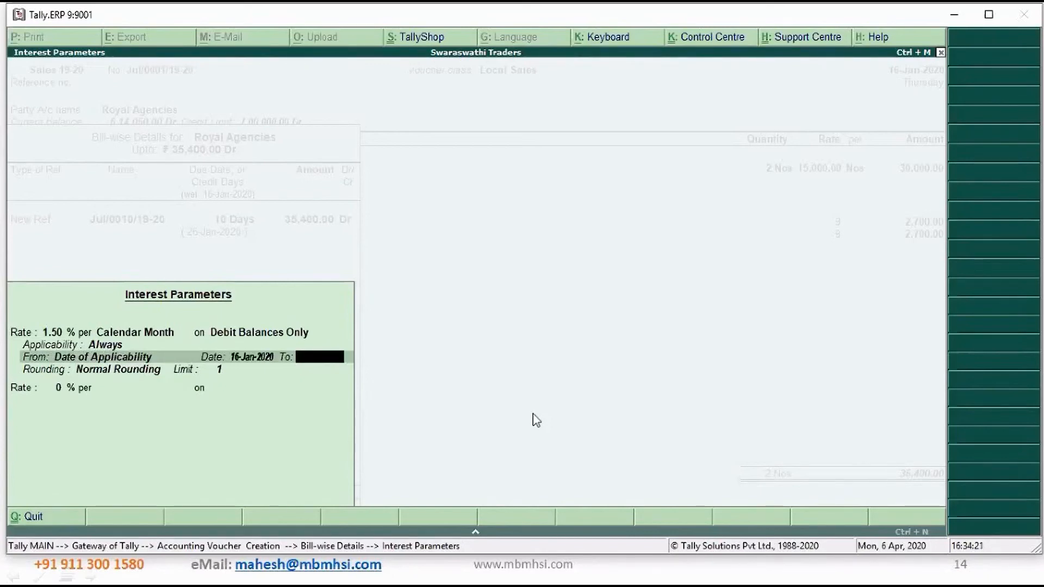
{"action": "type", "text": "15 2"}
{"action": "key", "text": "Return"}
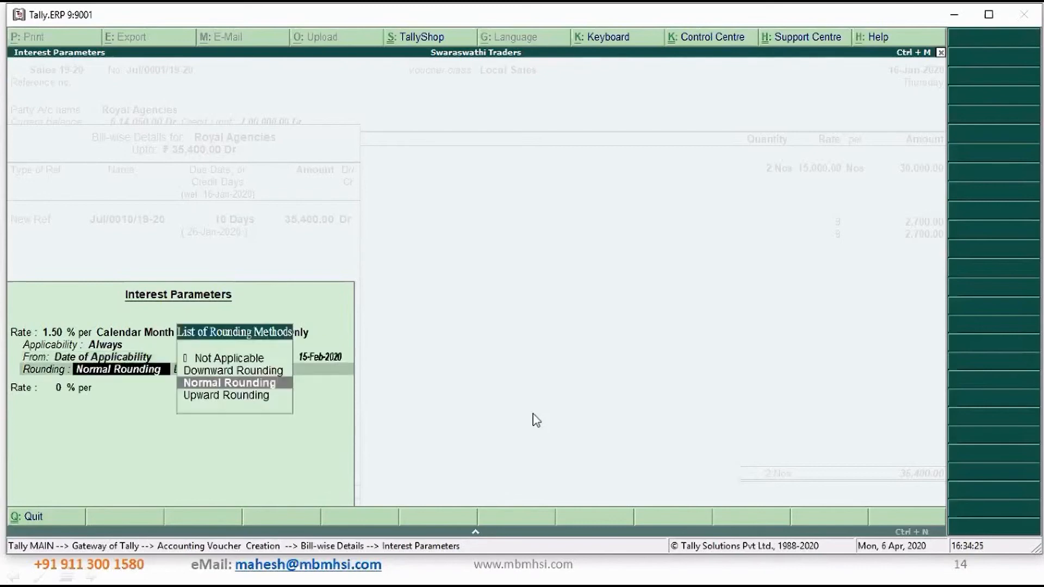
{"action": "key", "text": "Return"}
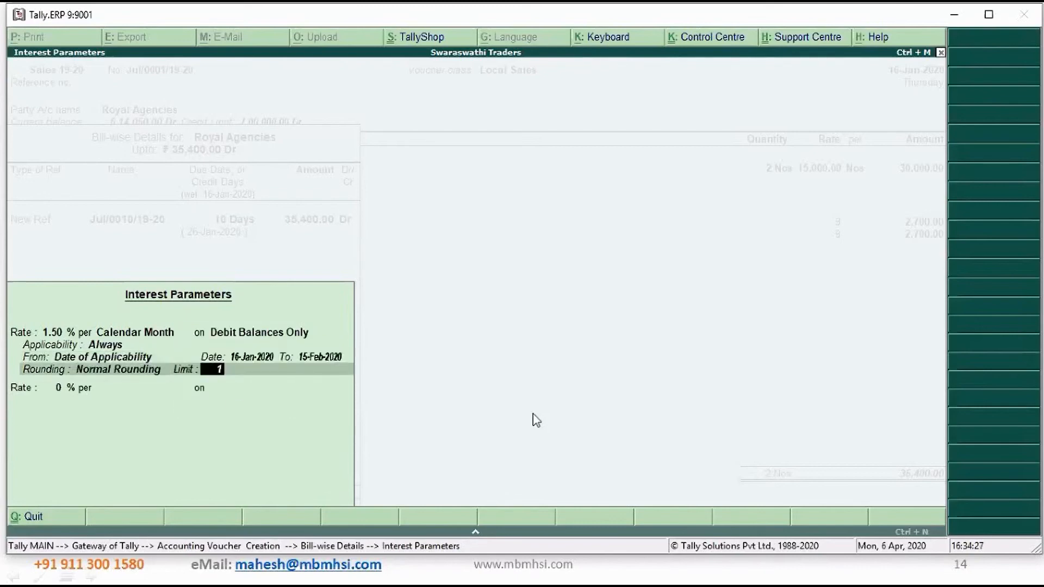
{"action": "key", "text": "Return"}
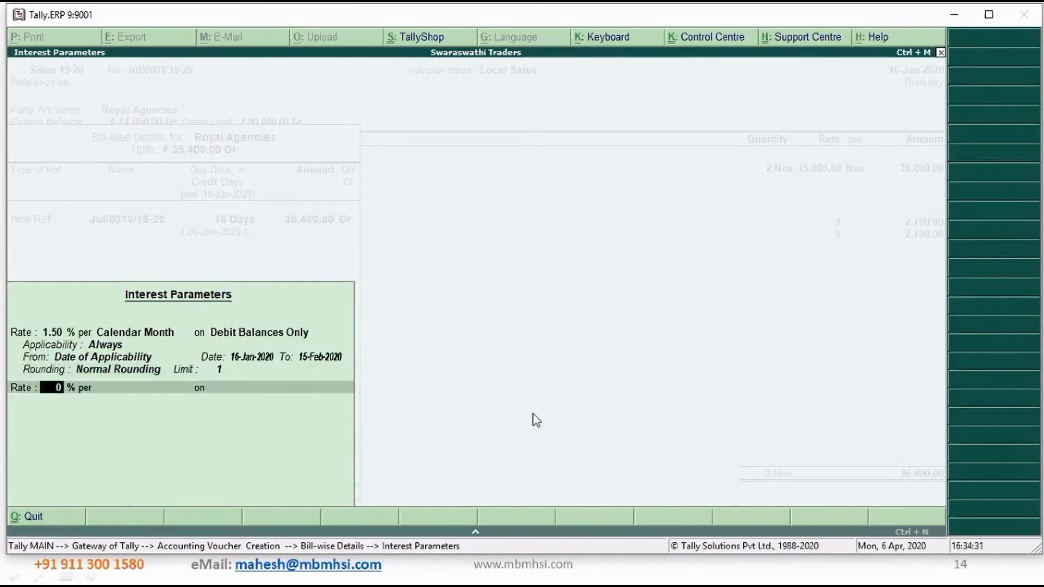
Add a second interest rate of 2% per Calendar Month on Debit Balances Only to the bill.
{"action": "type", "text": "2"}
{"action": "key", "text": "Return"}
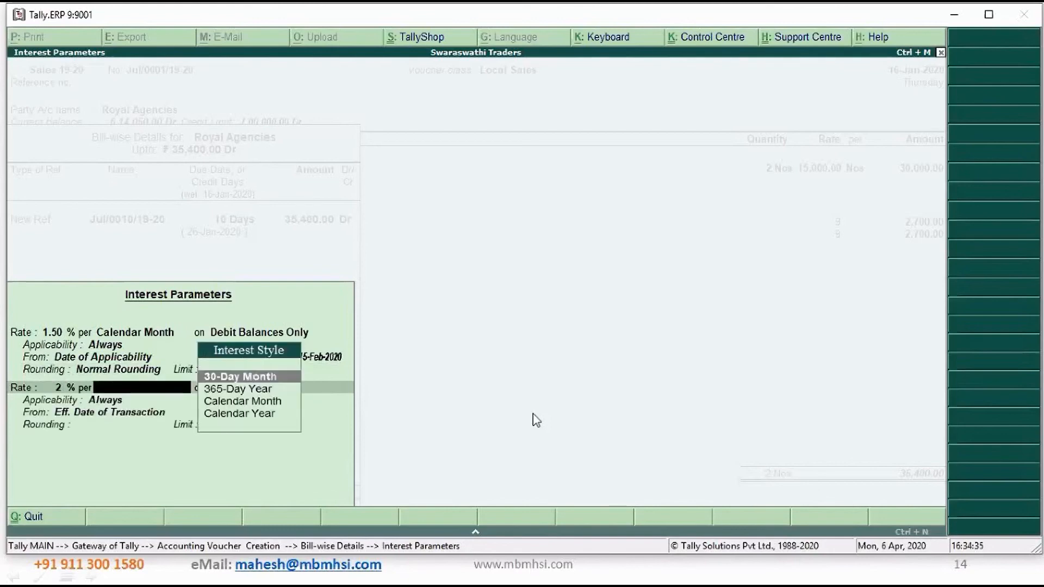
{"action": "key", "text": "Down"}
{"action": "key", "text": "Down"}
{"action": "key", "text": "Return"}
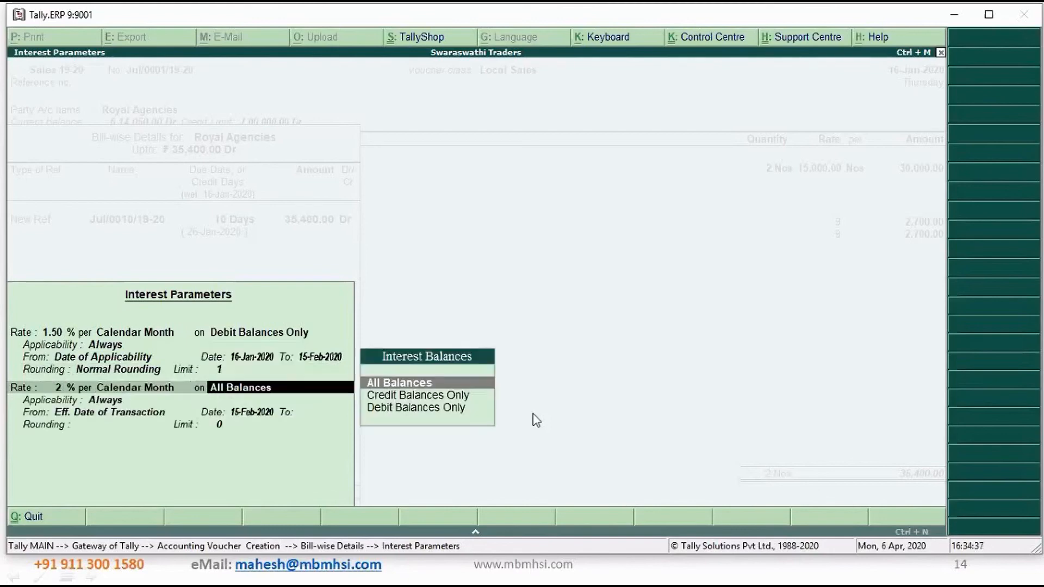
{"action": "key", "text": "Down"}
{"action": "key", "text": "Down"}
{"action": "key", "text": "Return"}
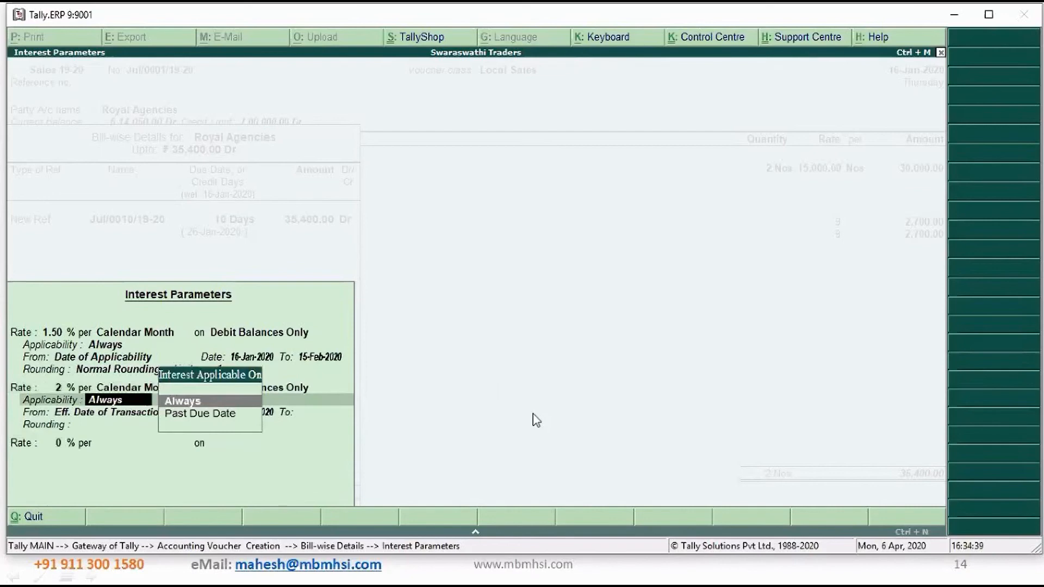
Apply the 2% rate Always, using Date specified during entry, from 15-Feb-2020 to 15-Mar-2020.
{"action": "key", "text": "Return"}
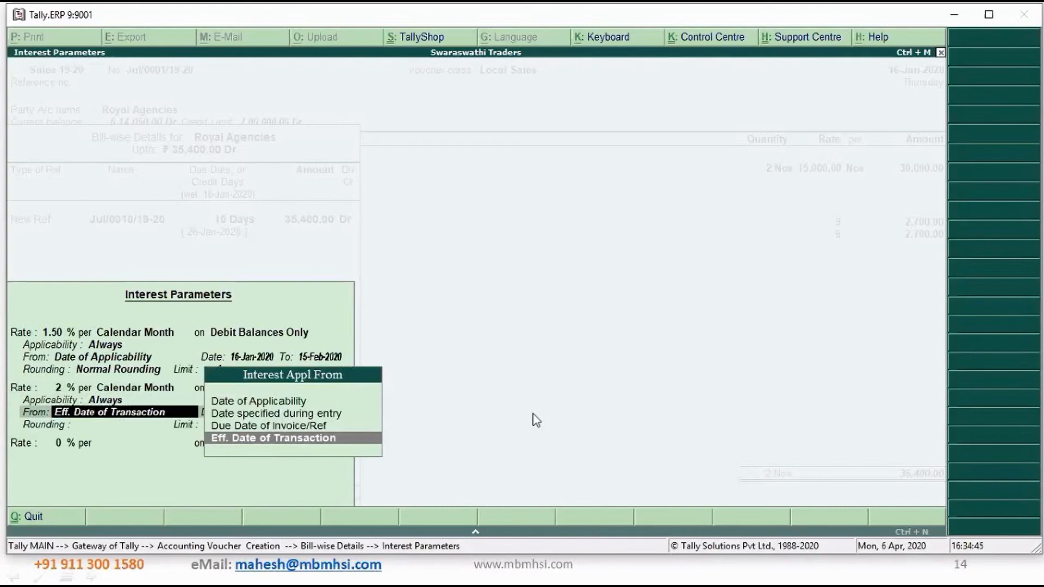
{"action": "key", "text": "Up"}
{"action": "key", "text": "Up"}
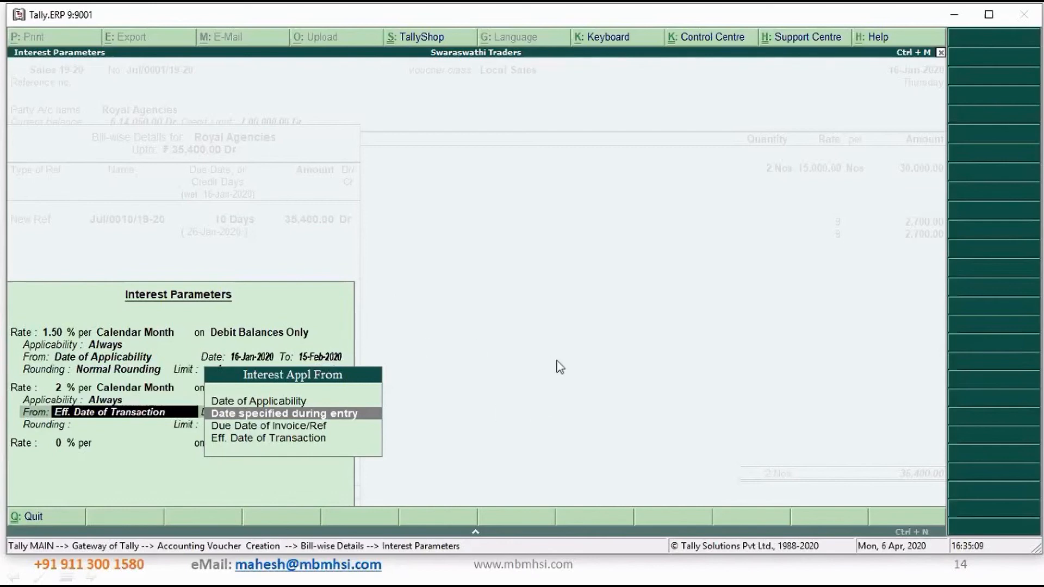
{"action": "key", "text": "Return"}
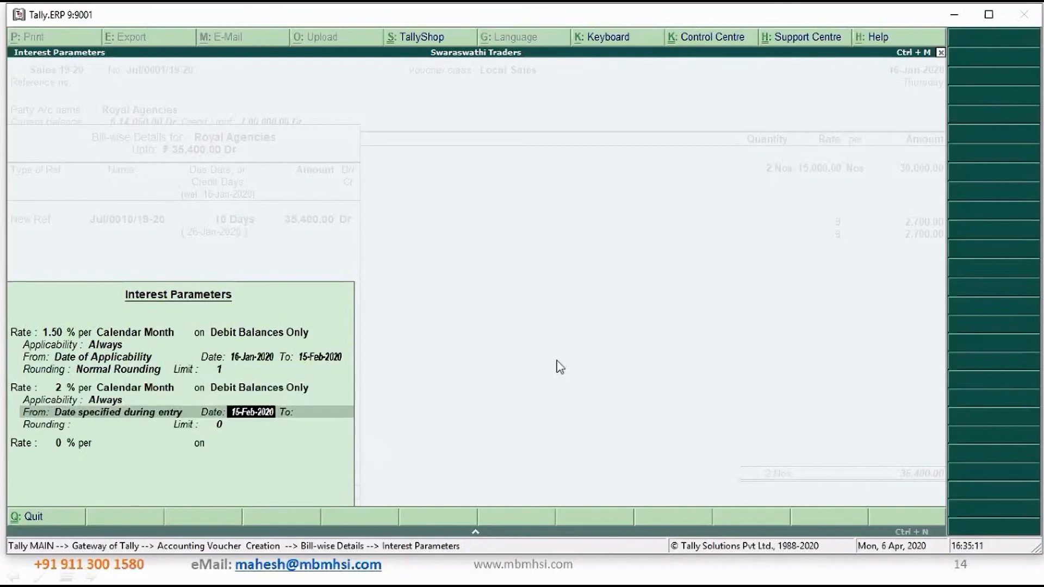
{"action": "key", "text": "Return"}
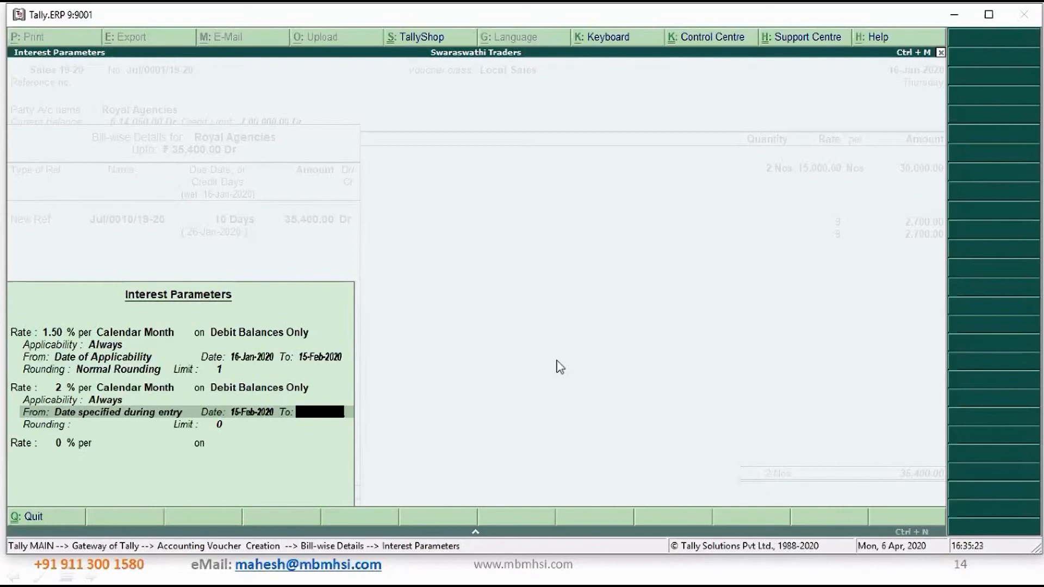
{"action": "type", "text": "5 3"}
{"action": "key", "text": "Return"}
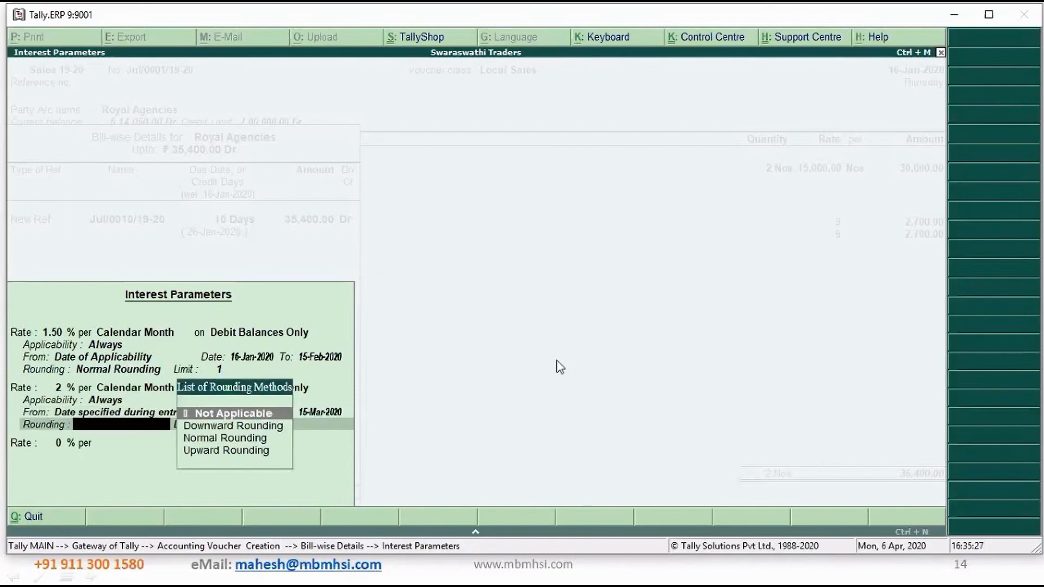
Set the 2% rate's rounding to Normal Rounding with a limit of 1.
{"action": "key", "text": "Down"}
{"action": "key", "text": "Down"}
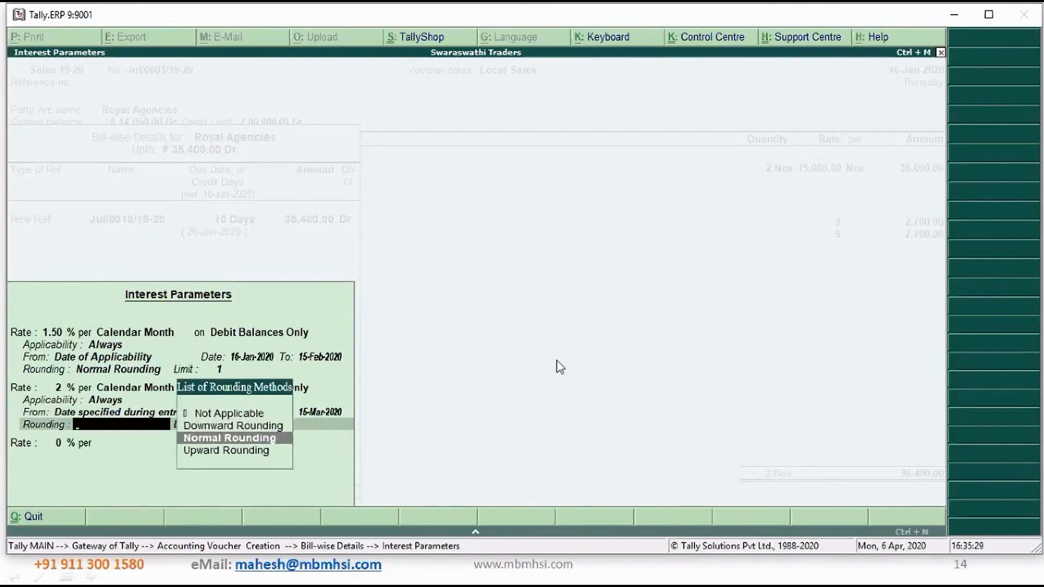
{"action": "key", "text": "Return"}
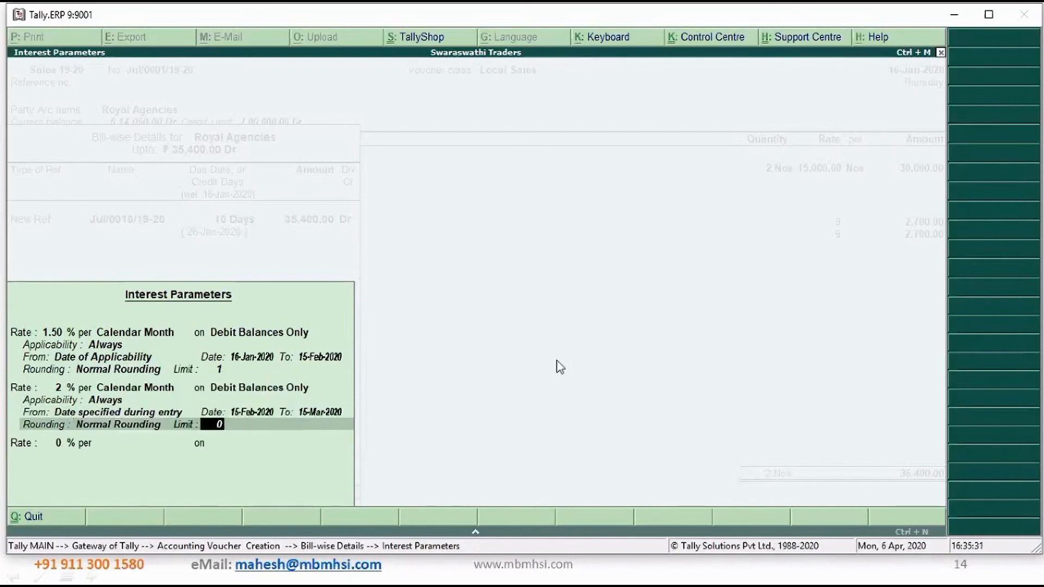
{"action": "key", "text": "Return"}
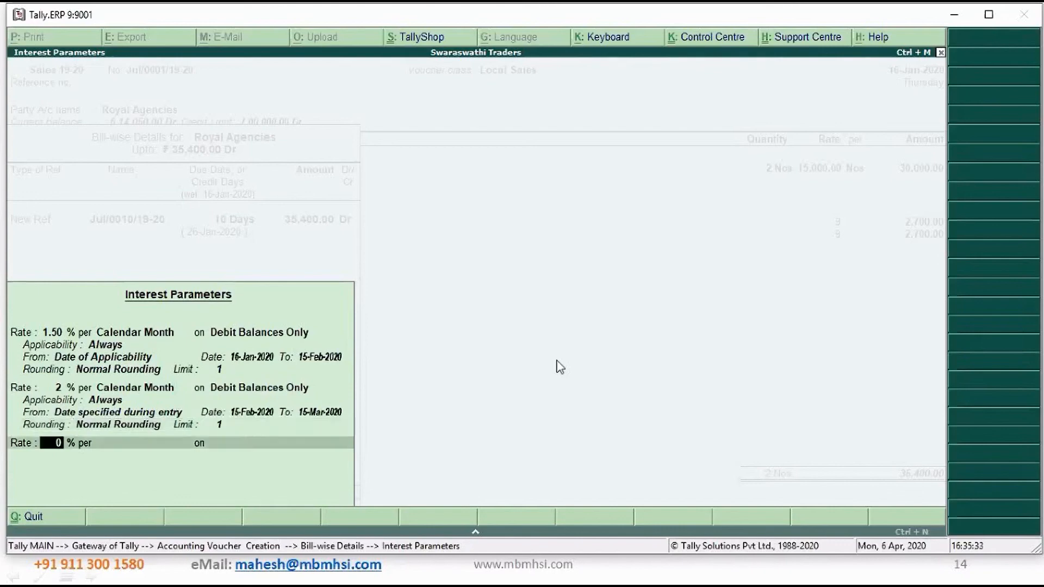
Add a third interest rate of 3% per Calendar Month on Debit Balances Only to the bill.
{"action": "type", "text": "3"}
{"action": "key", "text": "Return"}
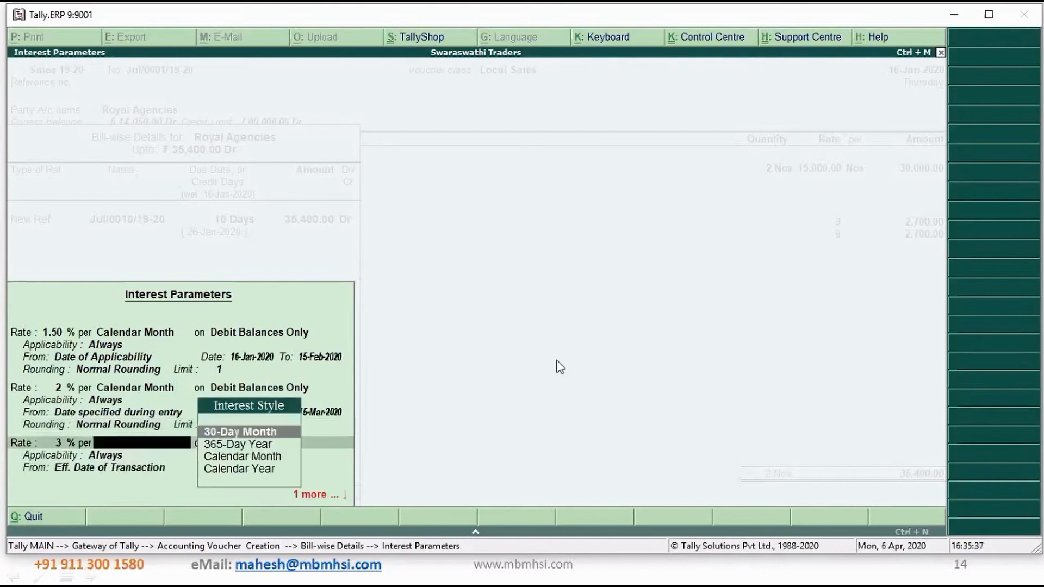
{"action": "key", "text": "Down"}
{"action": "key", "text": "Down"}
{"action": "key", "text": "Down"}
{"action": "key", "text": "Up"}
{"action": "key", "text": "Return"}
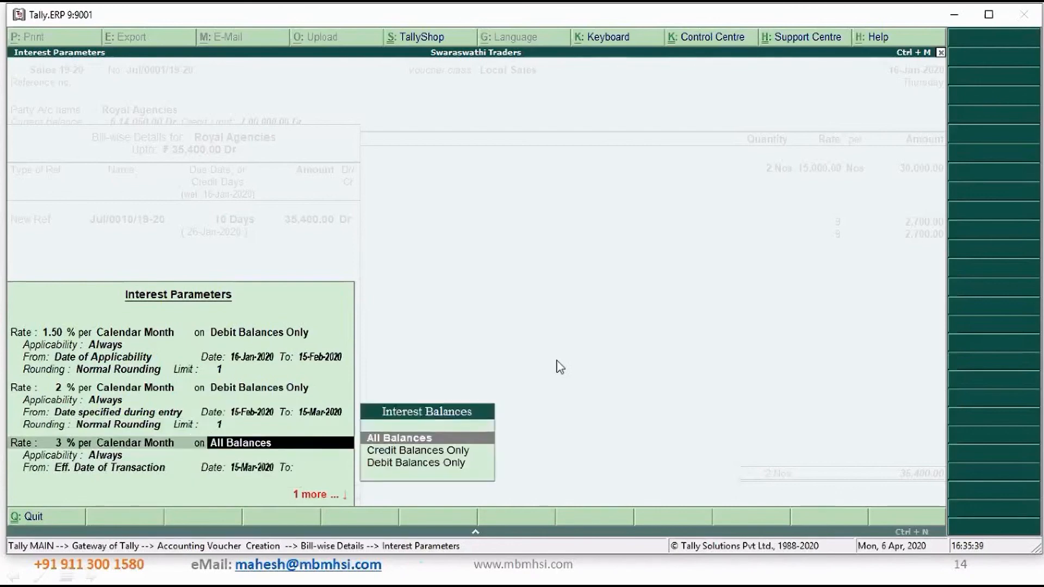
{"action": "key", "text": "Down"}
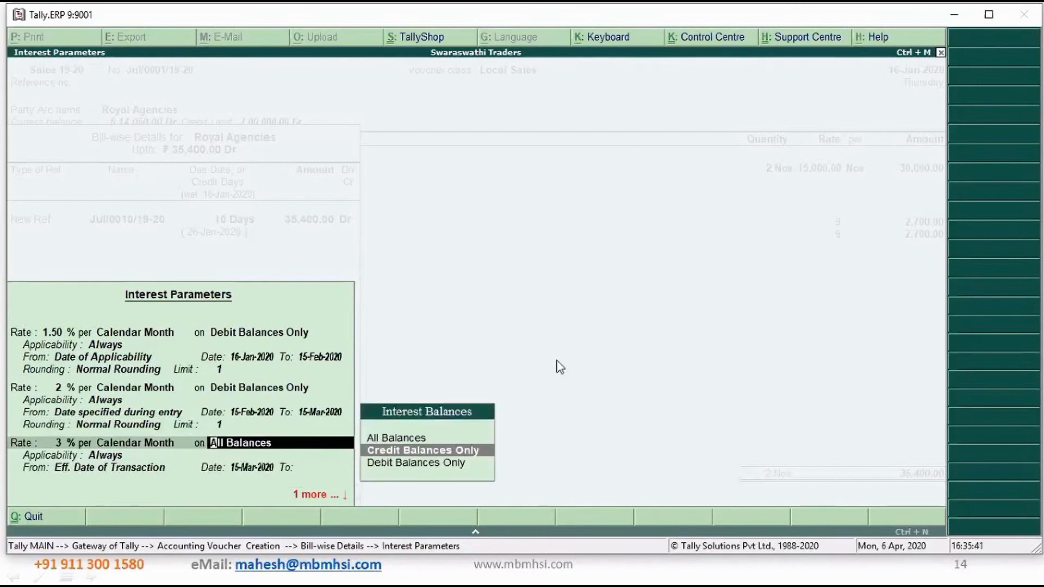
{"action": "key", "text": "Down"}
{"action": "key", "text": "Return"}
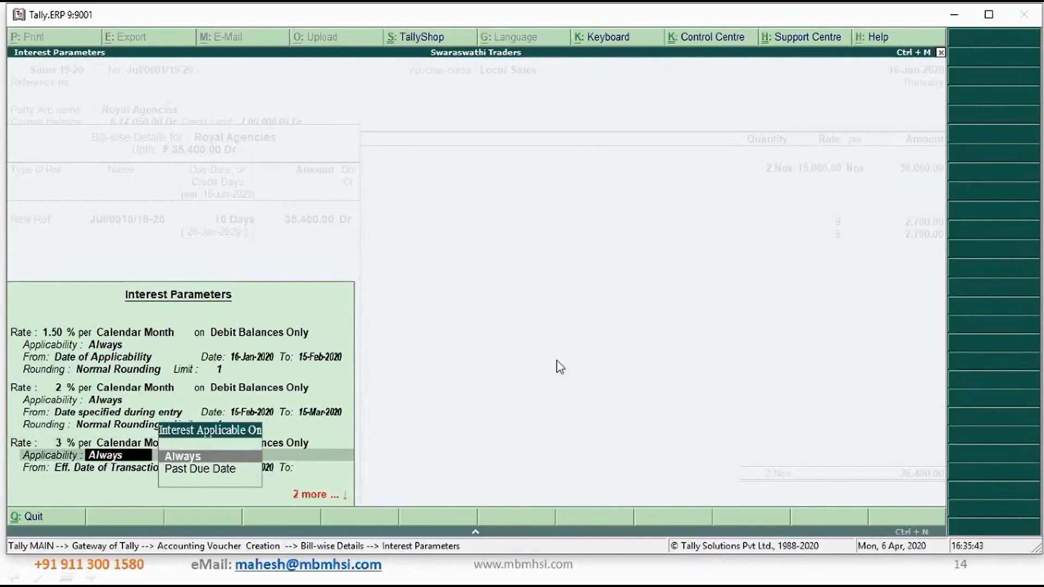
Apply the 3% rate Always, using Date specified during entry, from 15-Mar-2020 with no end date.
{"action": "key", "text": "Return"}
{"action": "key", "text": "Up"}
{"action": "key", "text": "Up"}
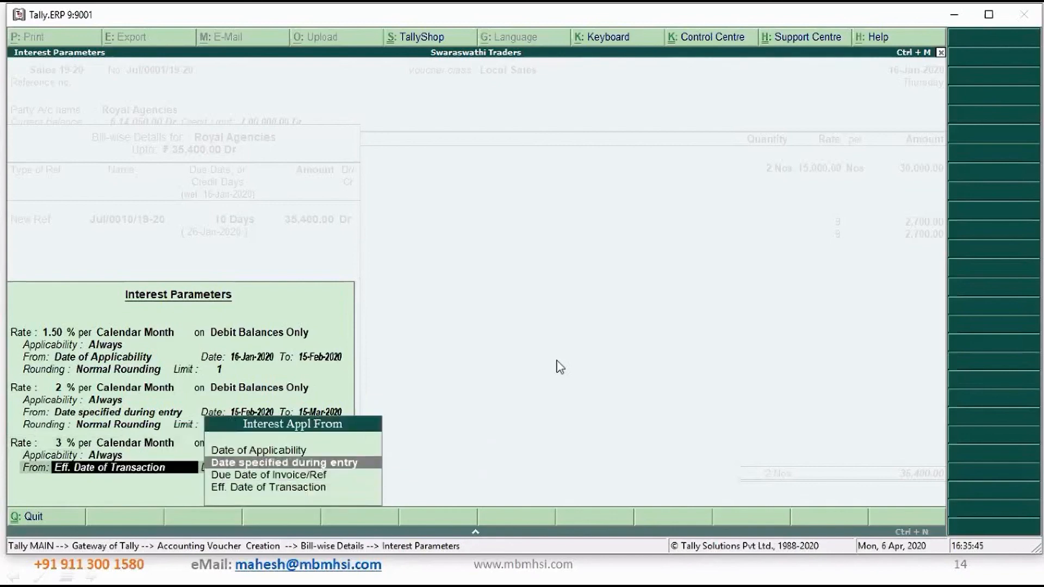
{"action": "key", "text": "Return"}
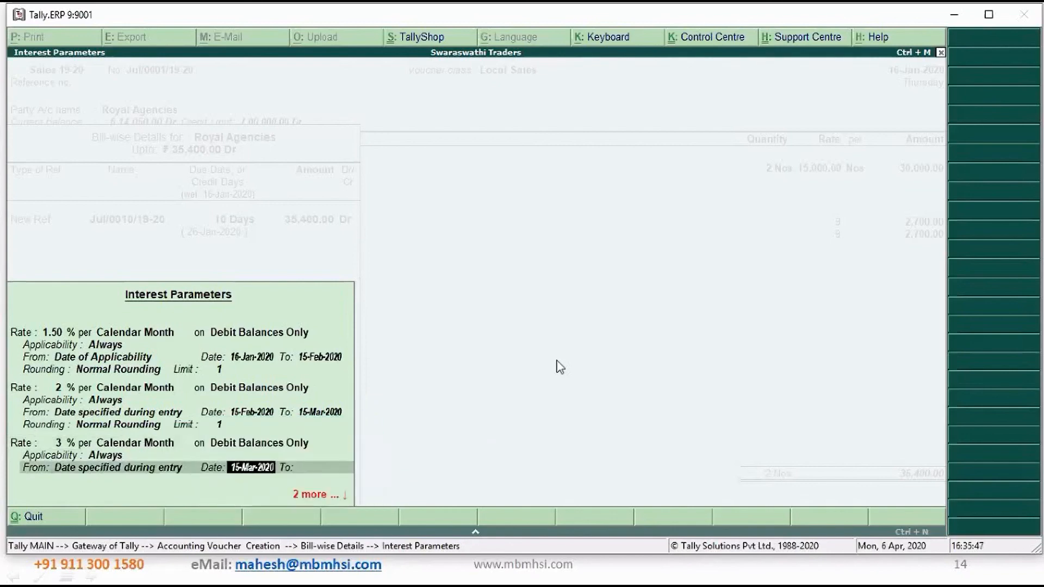
{"action": "key", "text": "Return"}
{"action": "key", "text": "Return"}
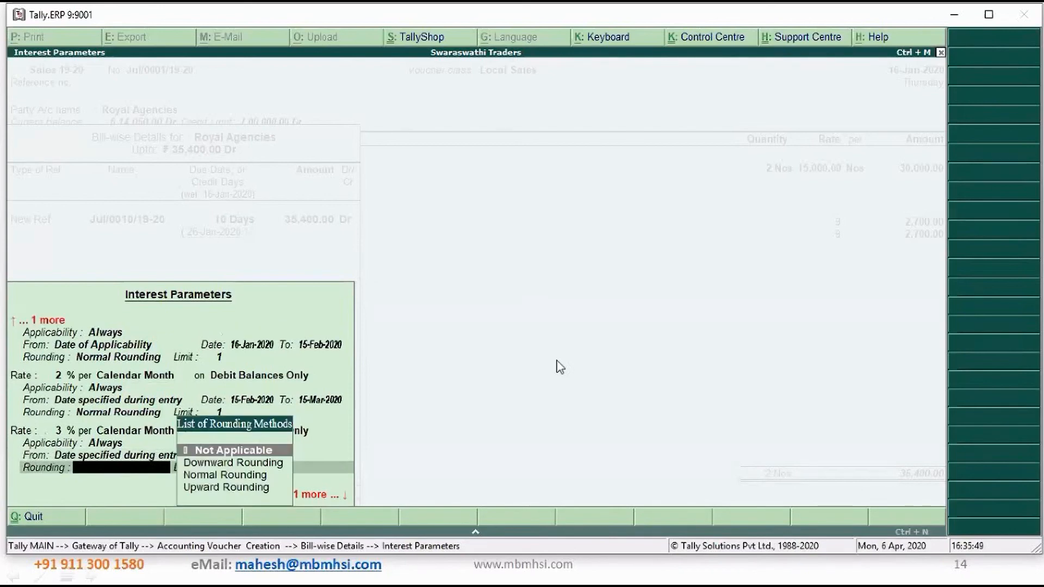
{"action": "key", "text": "BackSpace"}
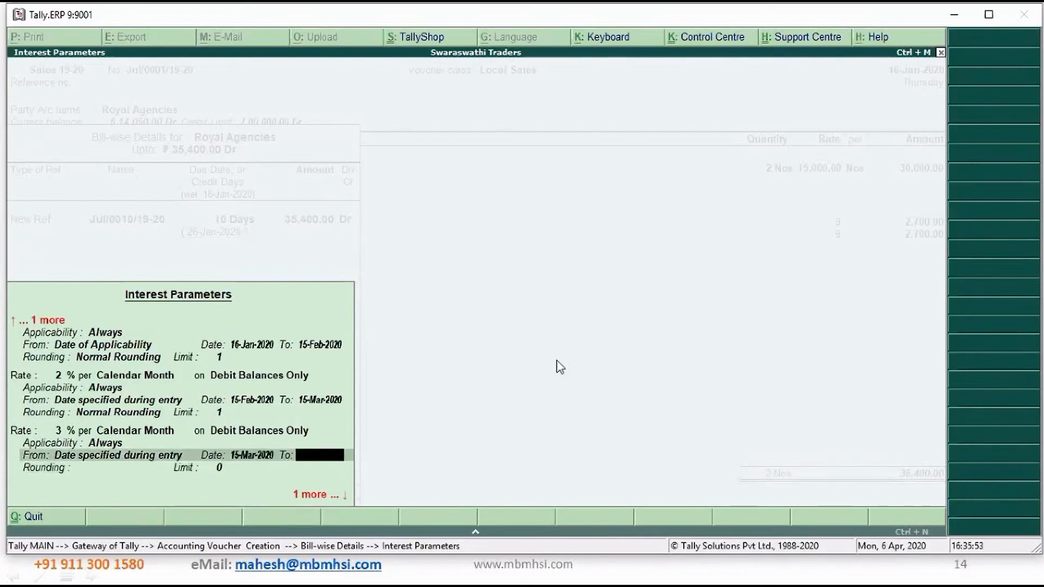
{"action": "key", "text": "Return"}
Give the 3% rate Normal Rounding with limit 1 and finish the bill's interest parameters without another rate.
{"action": "key", "text": "Down"}
{"action": "key", "text": "Down"}
{"action": "key", "text": "Return"}
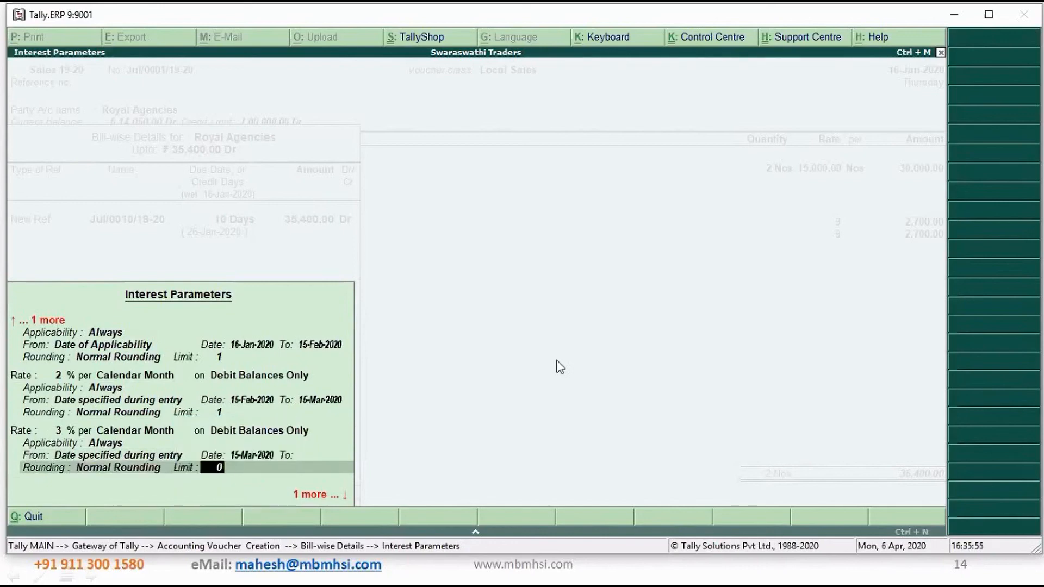
{"action": "type", "text": "1"}
{"action": "key", "text": "Return"}
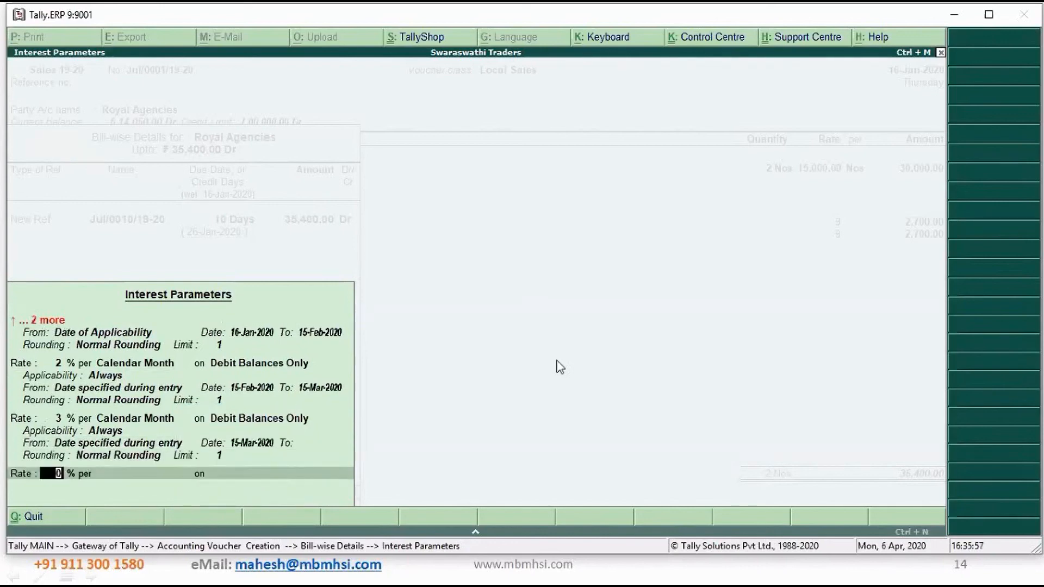
{"action": "key", "text": "Return"}
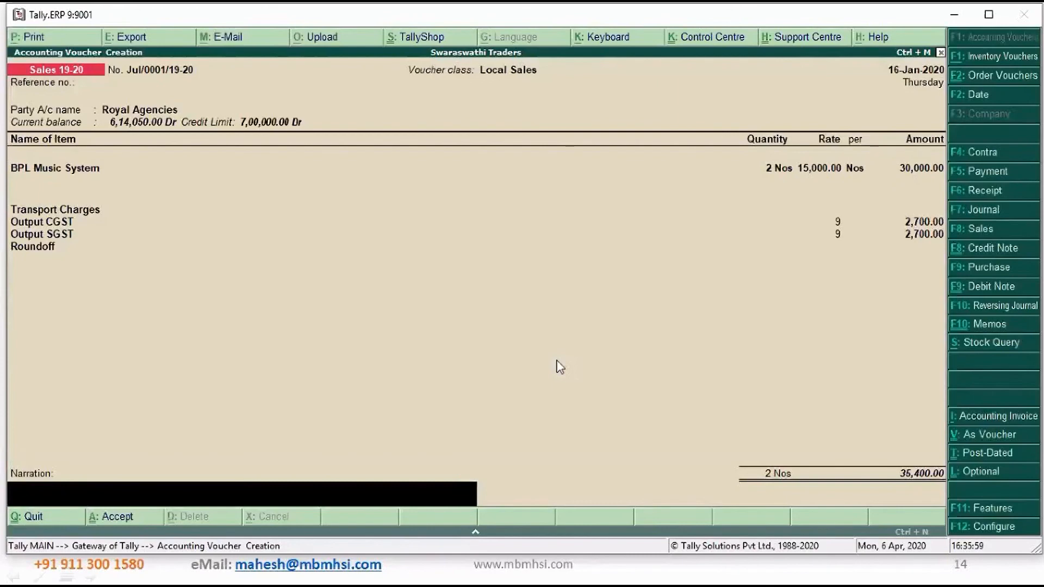
Enter the narration "Being sales entry updated" and save the sales voucher.
{"action": "type", "text": "Being sales entry"}
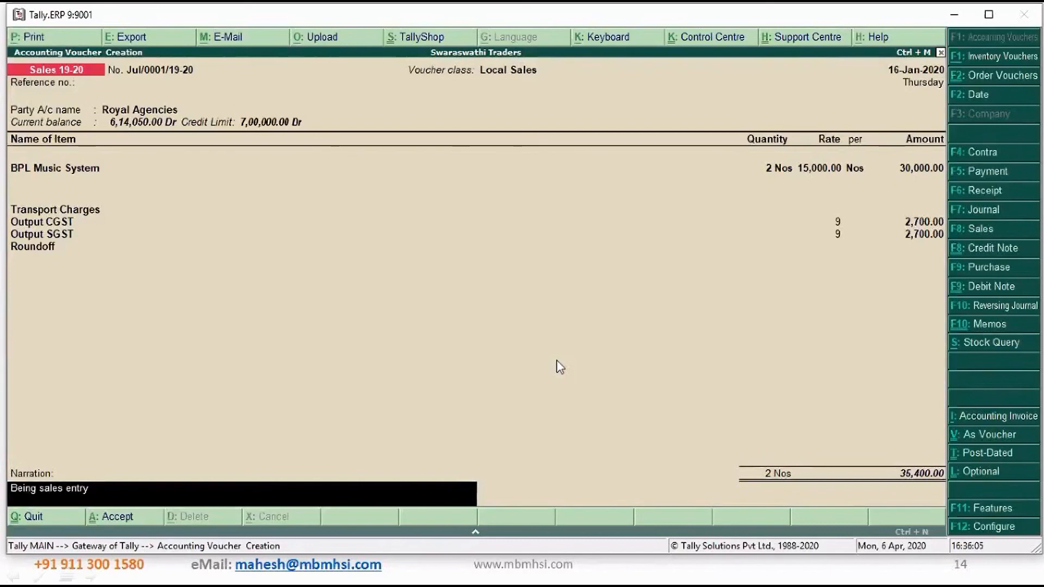
{"action": "type", "text": " updated"}
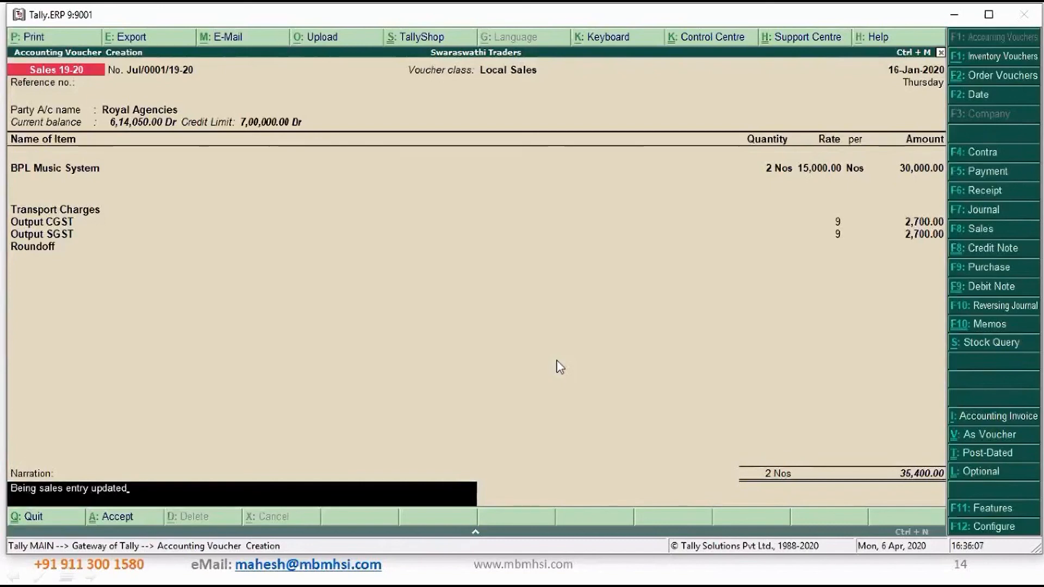
{"action": "key", "text": "Return"}
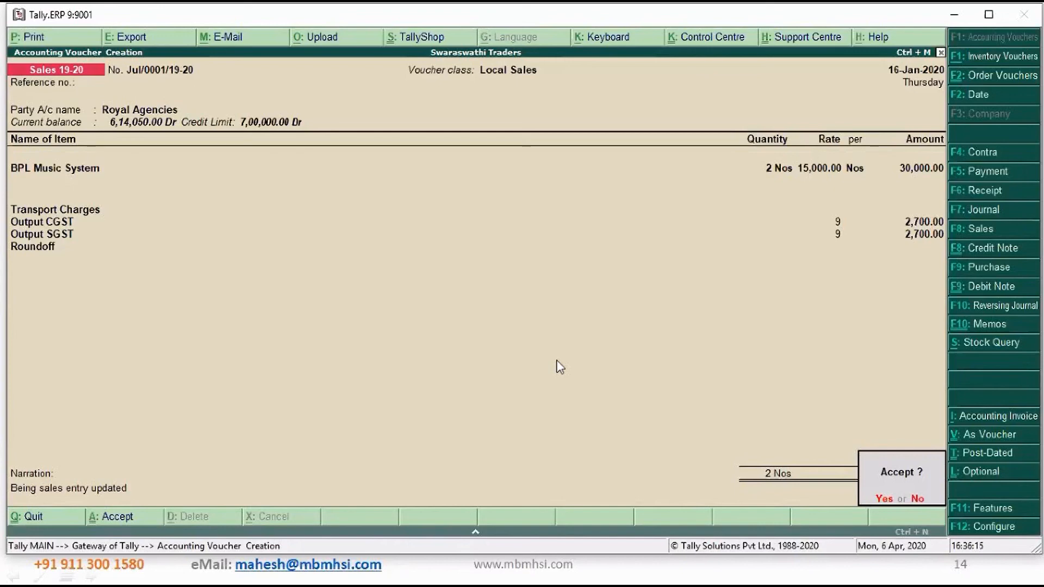
{"action": "key", "text": "Return"}
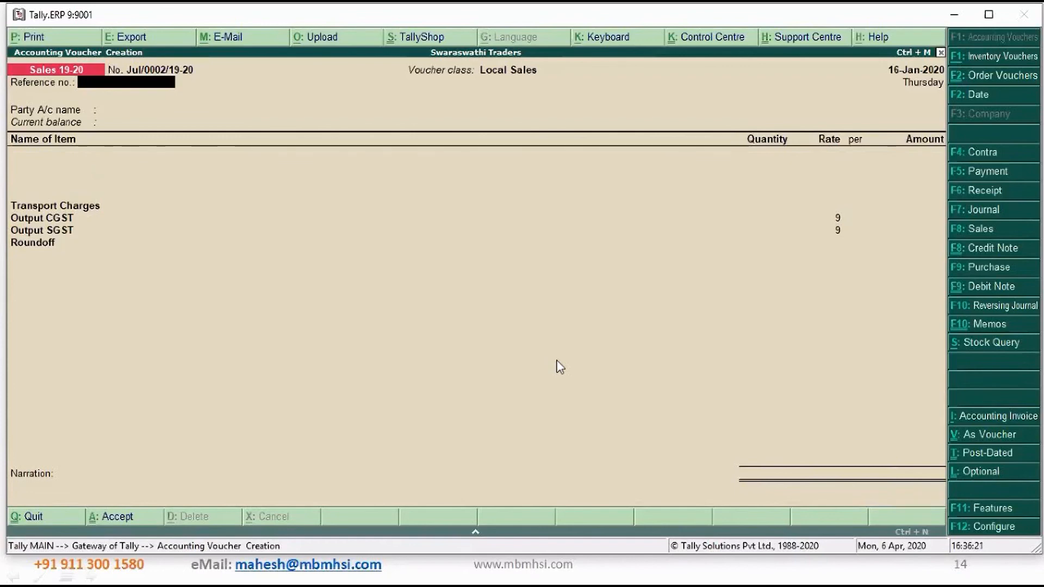
Leave voucher creation and display the ledger interest calculation report for Royal Agencies.
{"action": "key", "text": "Escape"}
{"action": "key", "text": "y"}
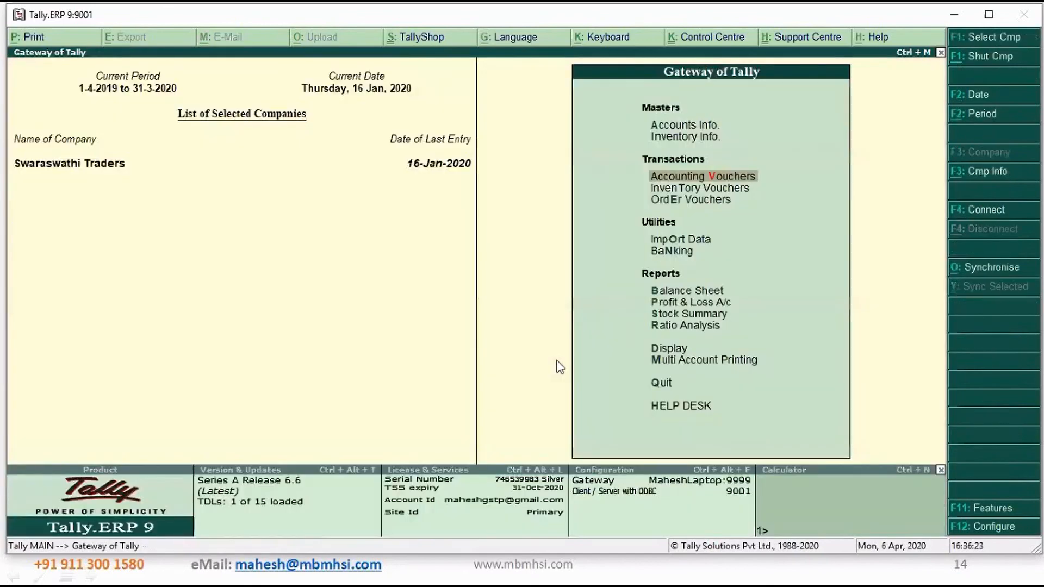
{"action": "key", "text": "Down"}
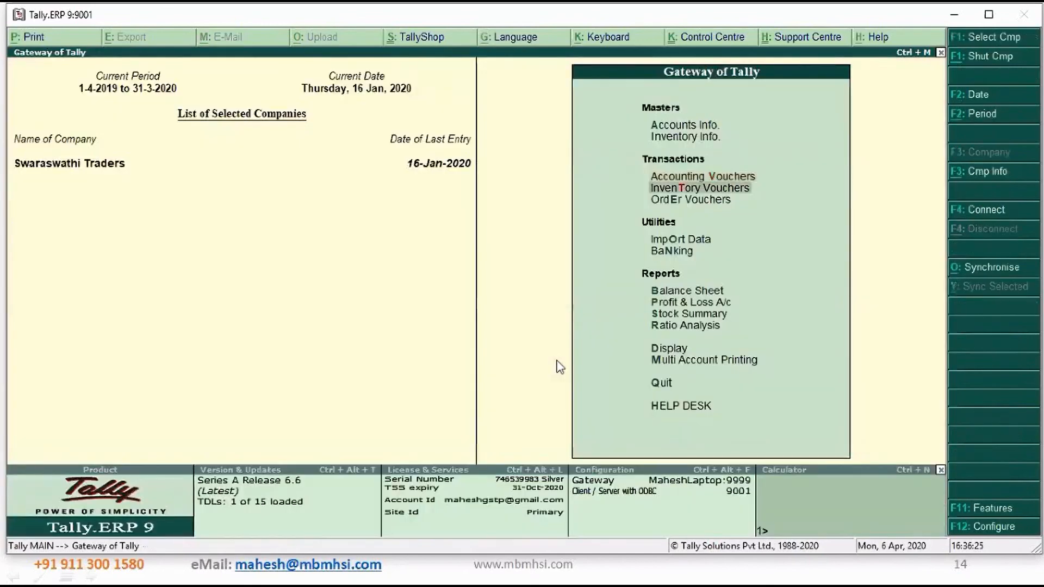
{"action": "key", "text": "Up"}
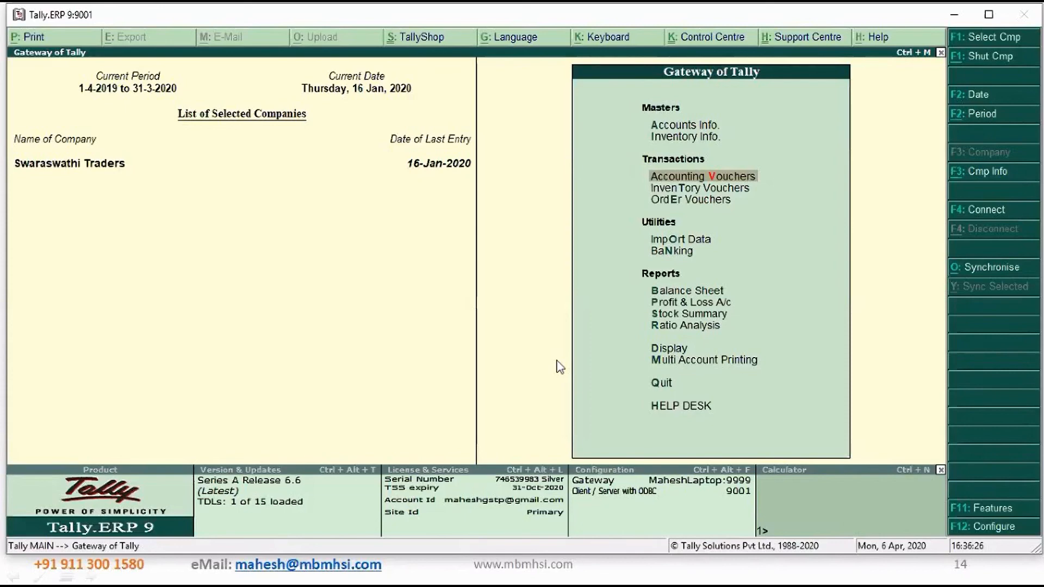
{"action": "key", "text": "d"}
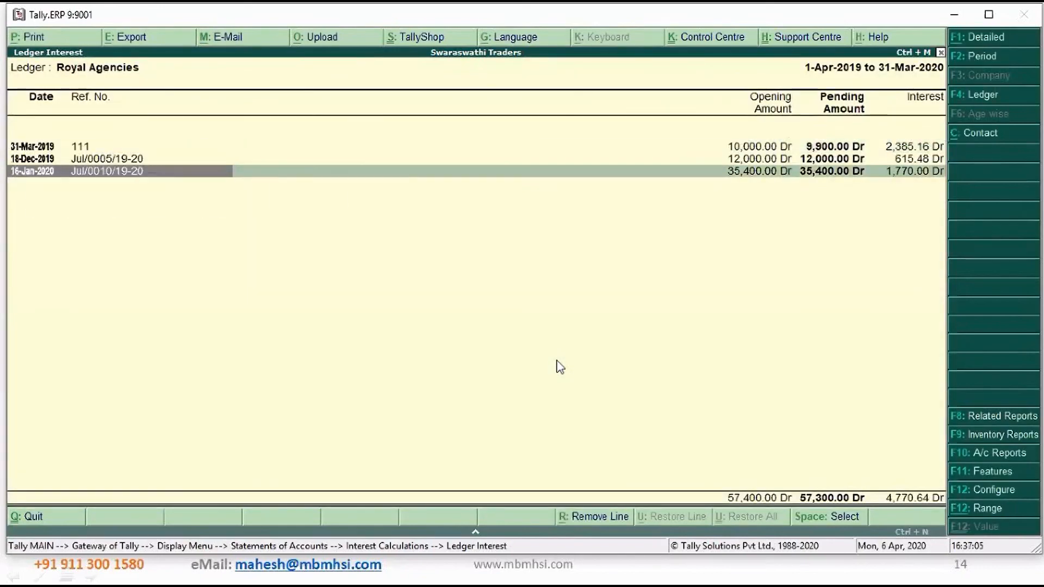
Expand bill Jul/0010/19-20 and examine the dates, days, rate and interest amount for each rate period.
{"action": "key", "text": "Return"}
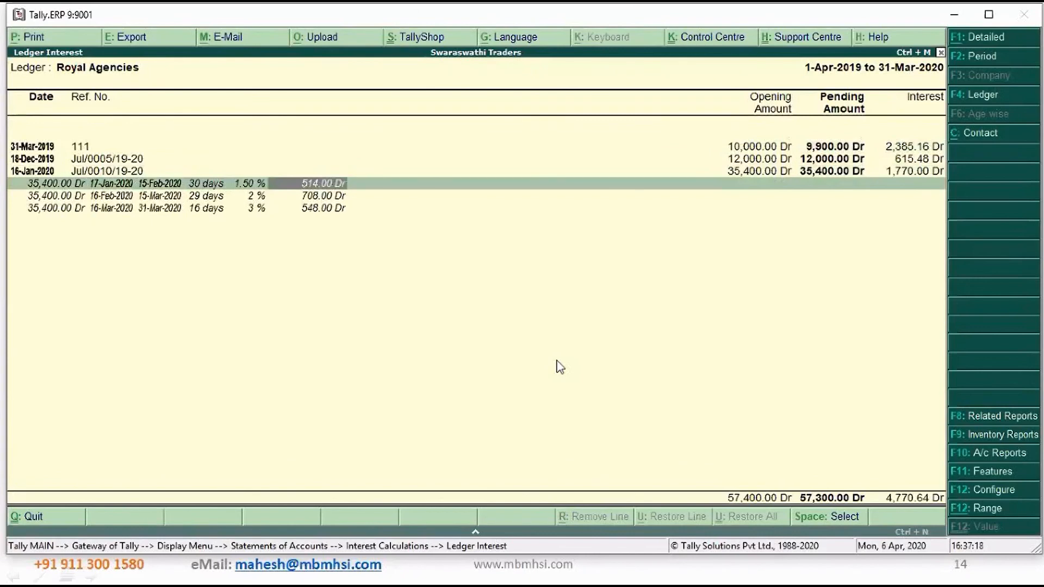
{"action": "key", "text": "Down"}
{"action": "key", "text": "Return"}
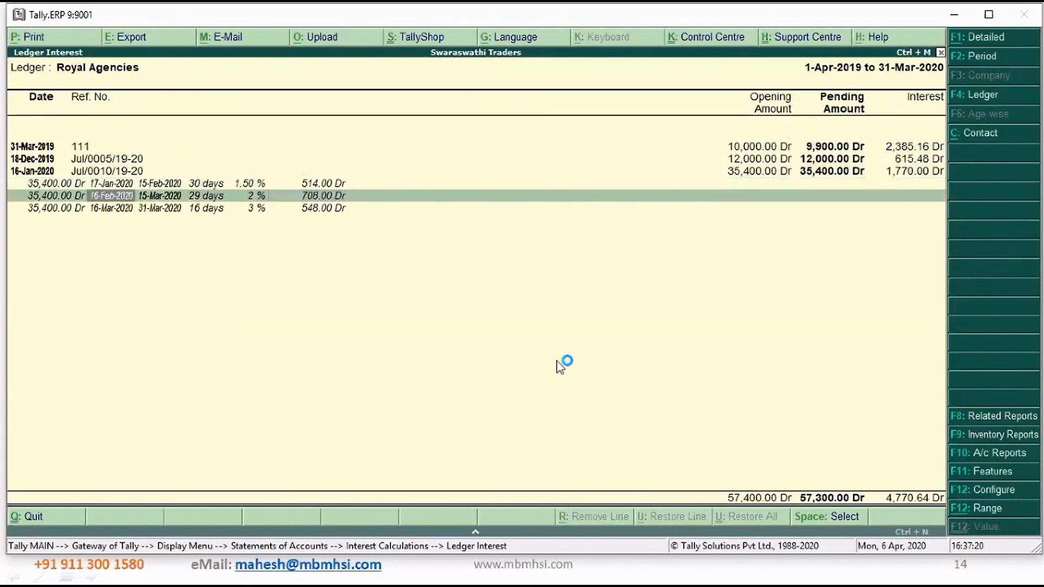
{"action": "key", "text": "Return"}
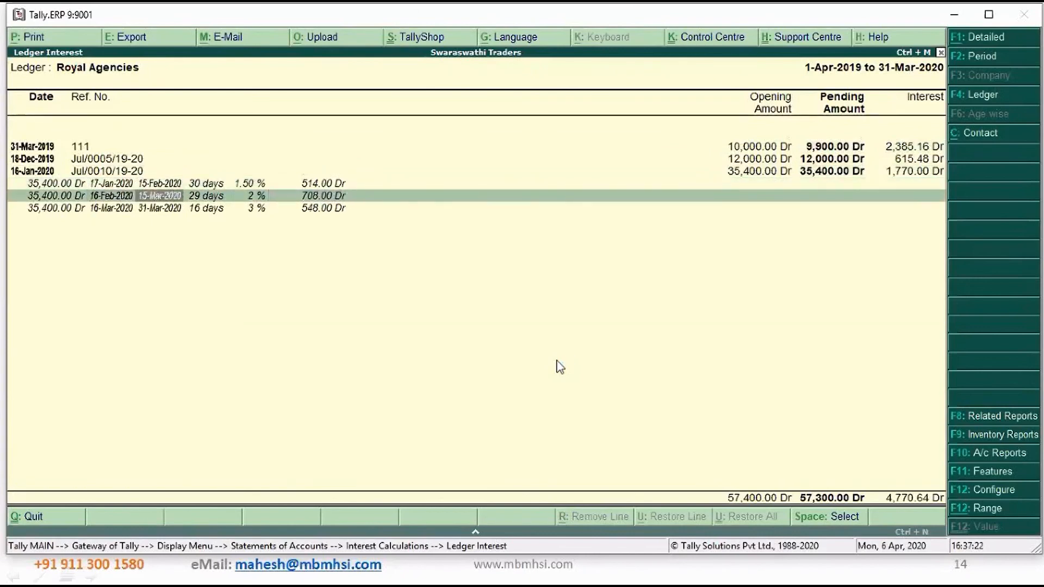
{"action": "key", "text": "Return"}
{"action": "key", "text": "Return"}
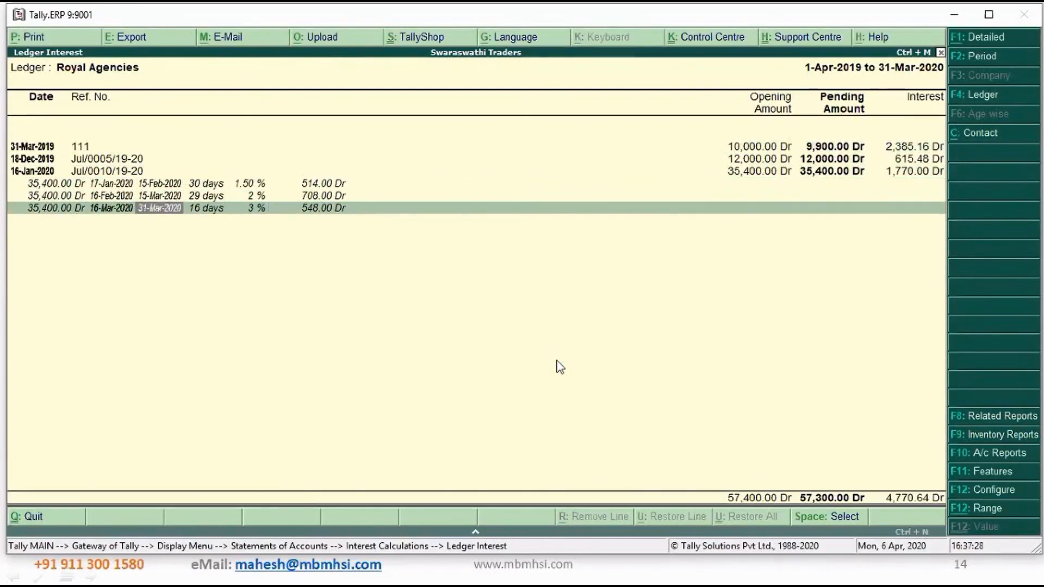
{"action": "key", "text": "Right"}
{"action": "key", "text": "Right"}
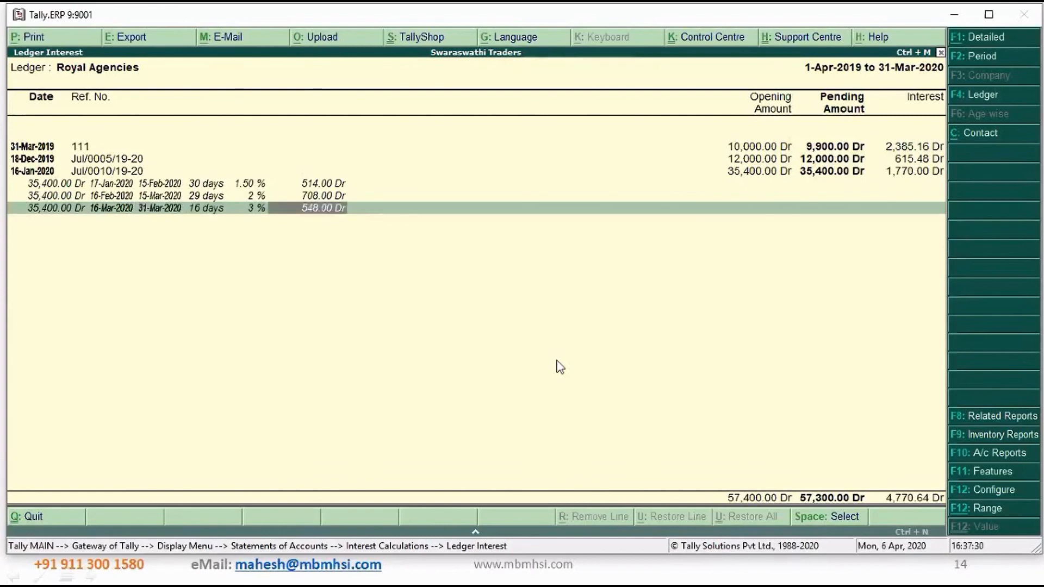